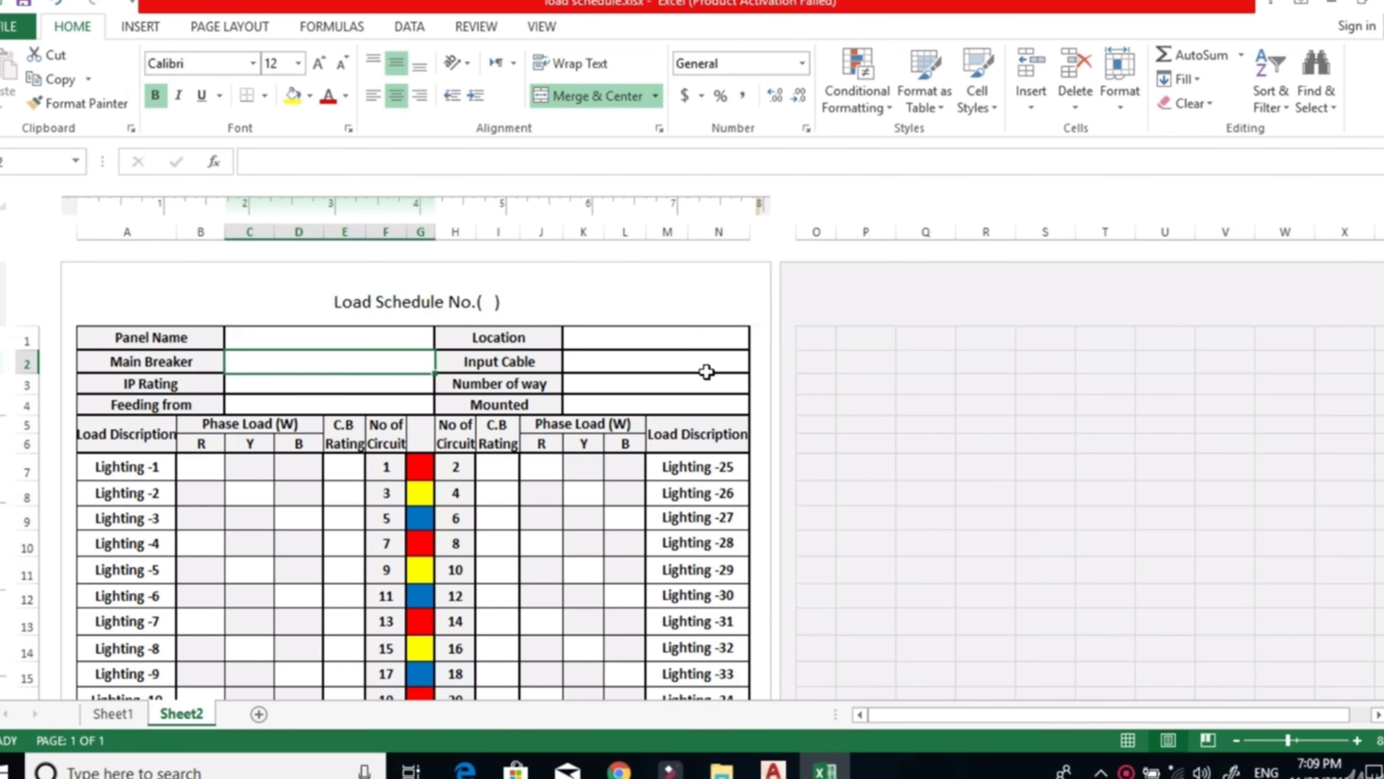
Review the blank load schedule's header fields and the lighting circuit rows on Sheet2.
left_click(343, 345)
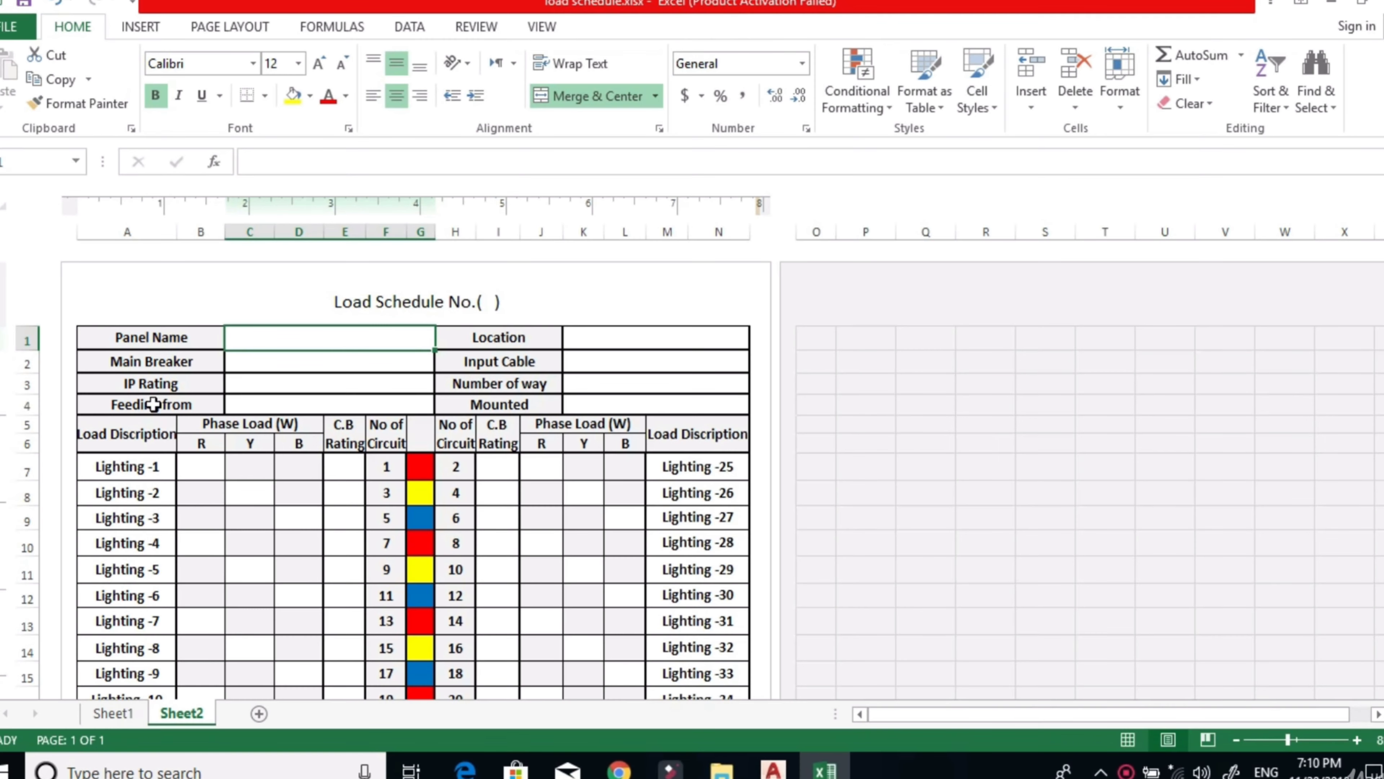
scroll(435, 395, "down", 2)
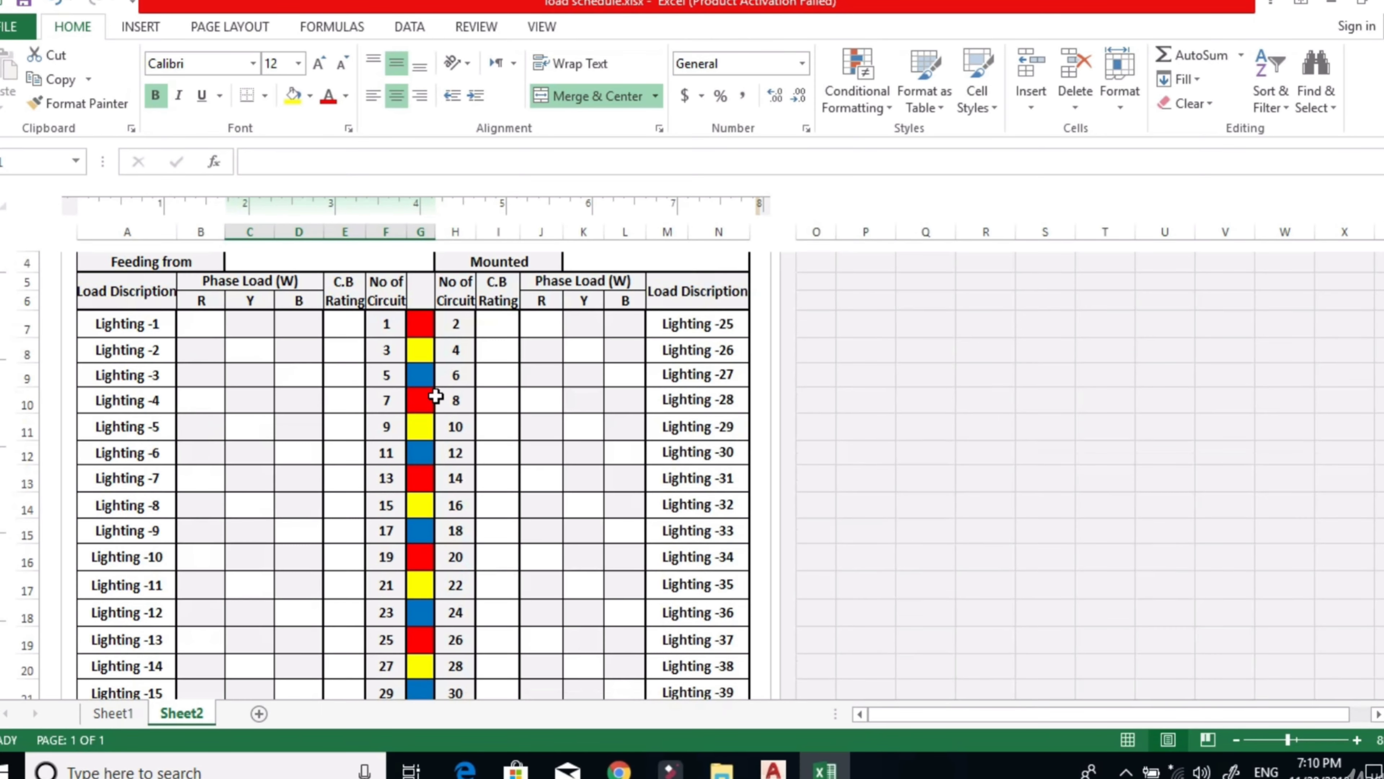
scroll(433, 402, "up", 2)
scroll(433, 403, "down", 2)
scroll(434, 403, "up", 2)
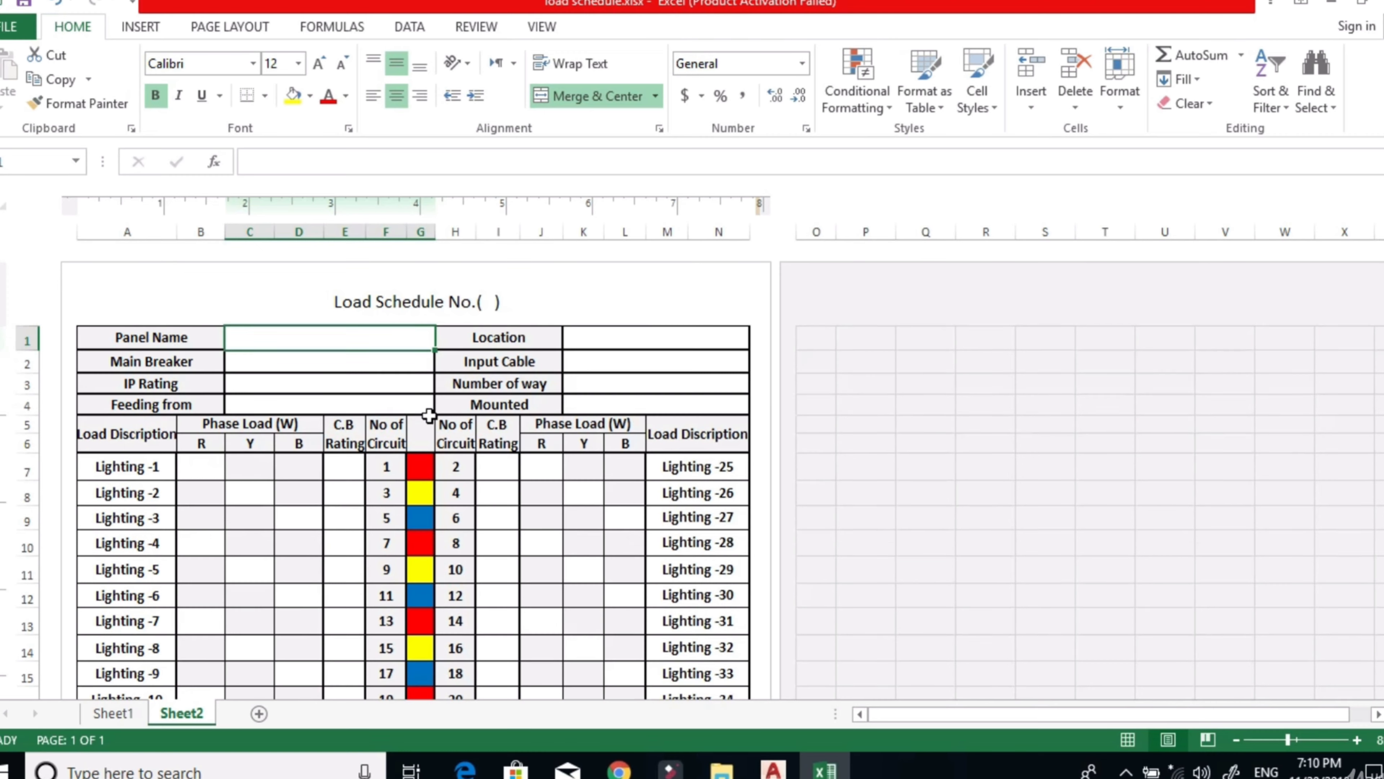
scroll(394, 444, "down", 2)
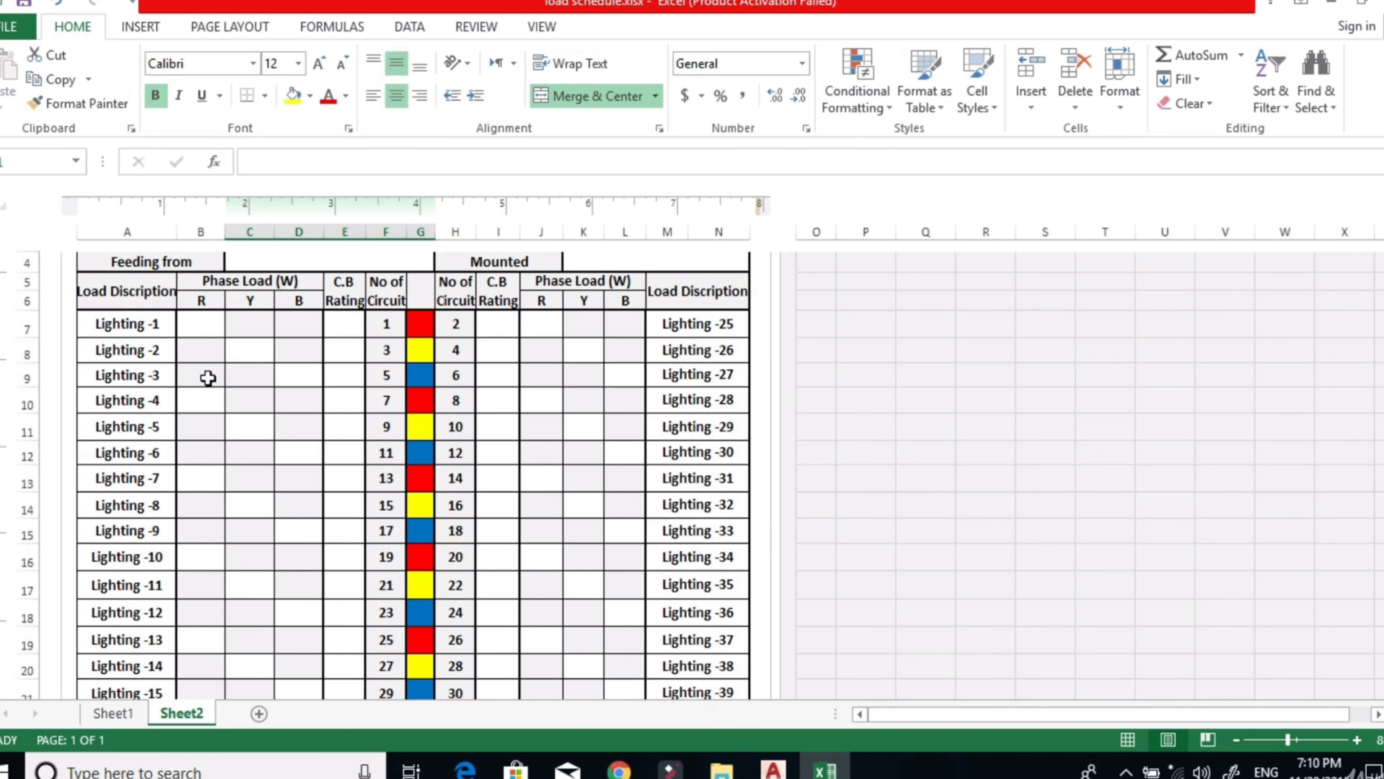
scroll(208, 378, "up", 2)
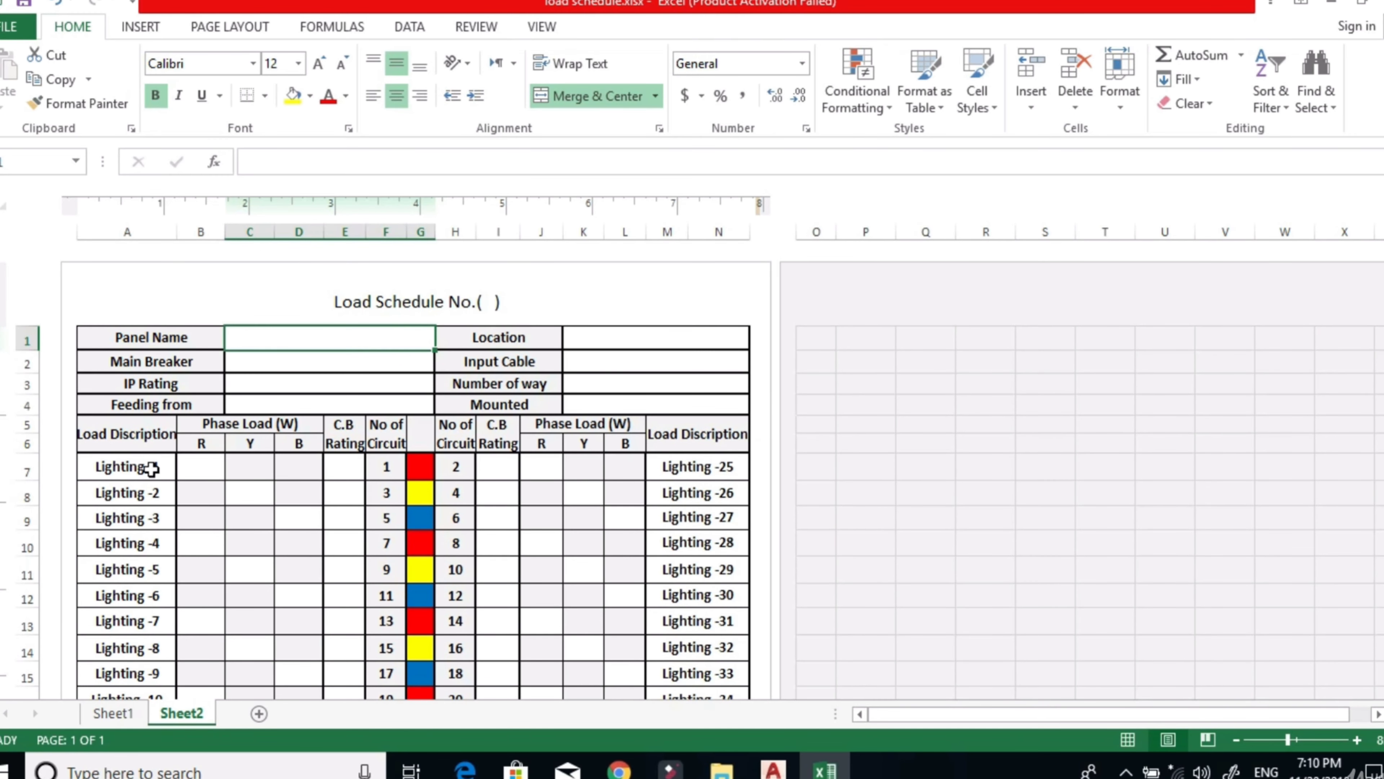
scroll(151, 469, "down", 2)
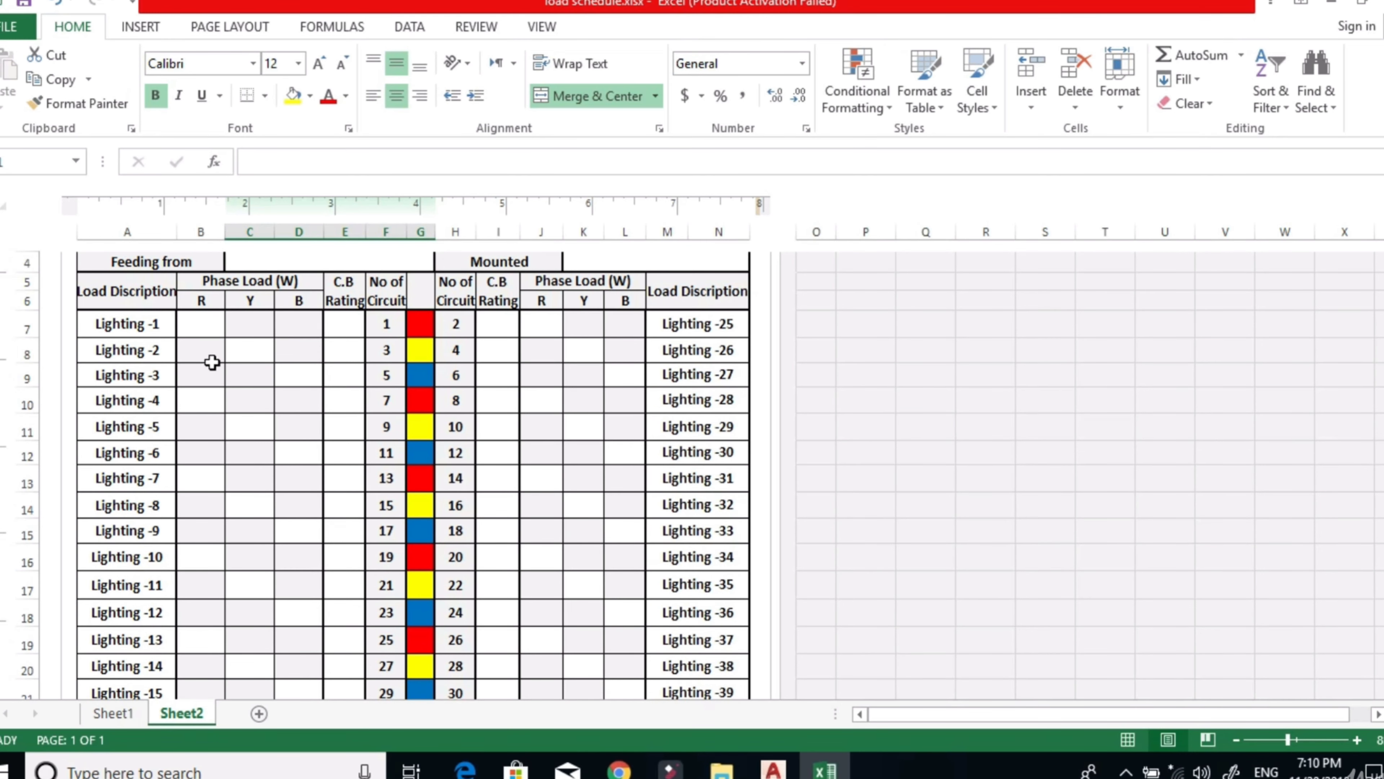
scroll(212, 362, "up", 2)
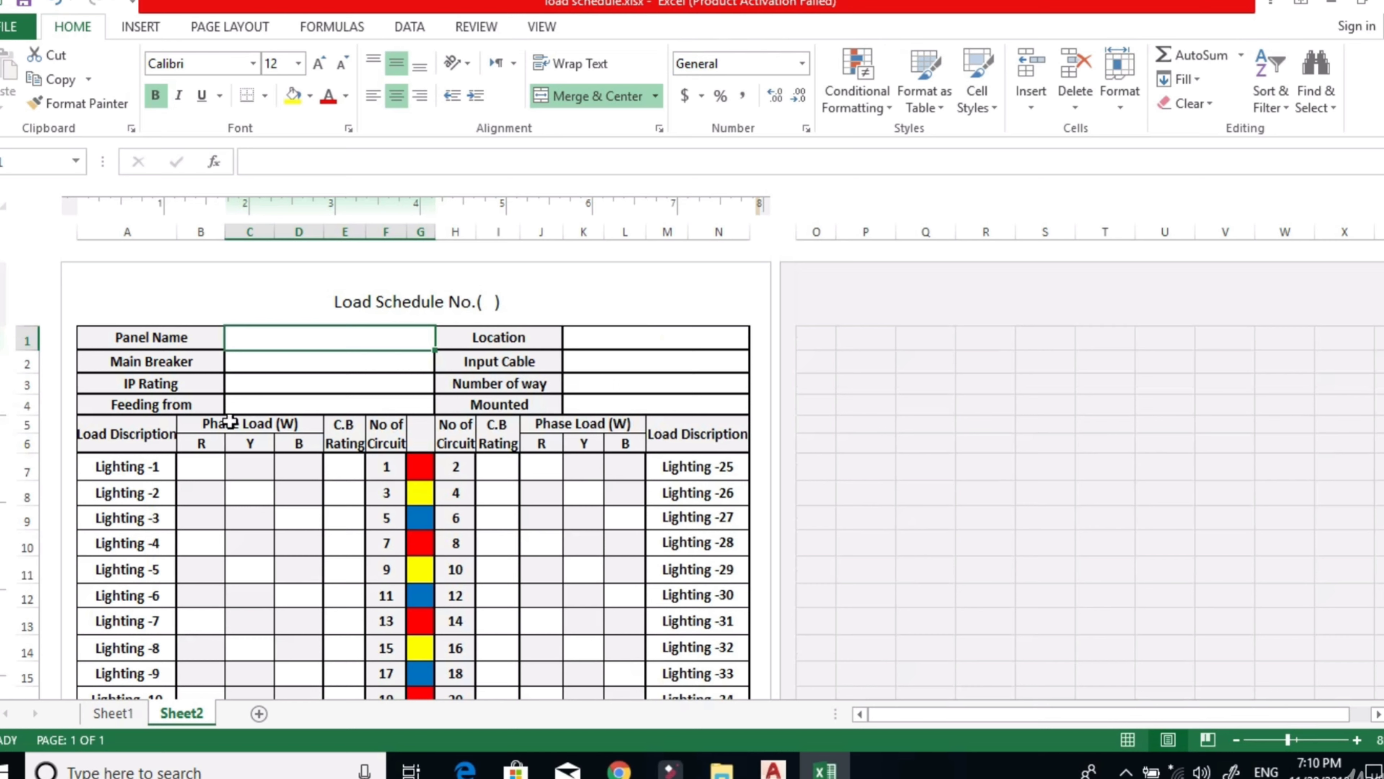
Examine the schedule's R, Y and B phase load columns, C.B rating column, circuit numbers and phase color sequence.
left_click(205, 470)
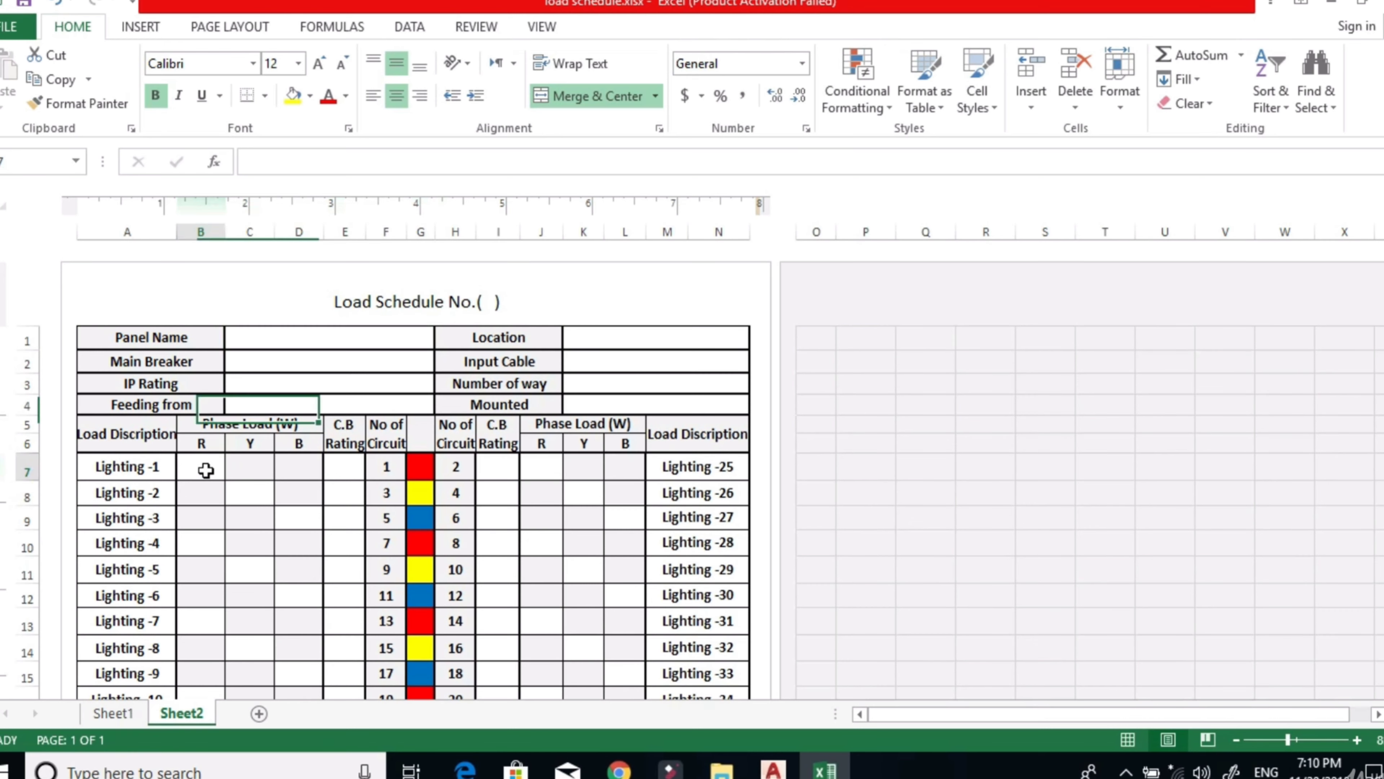
left_click(240, 471)
left_click(310, 473)
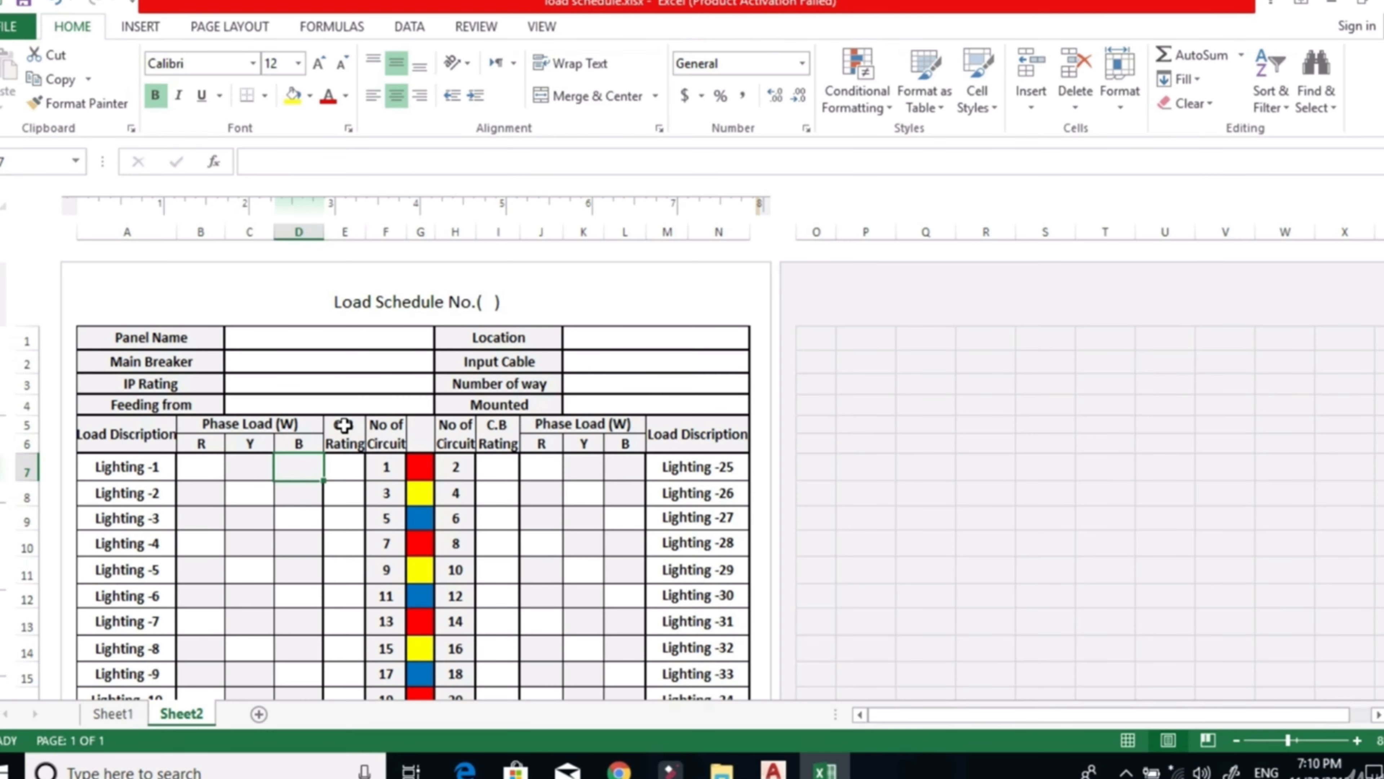
left_click(343, 470)
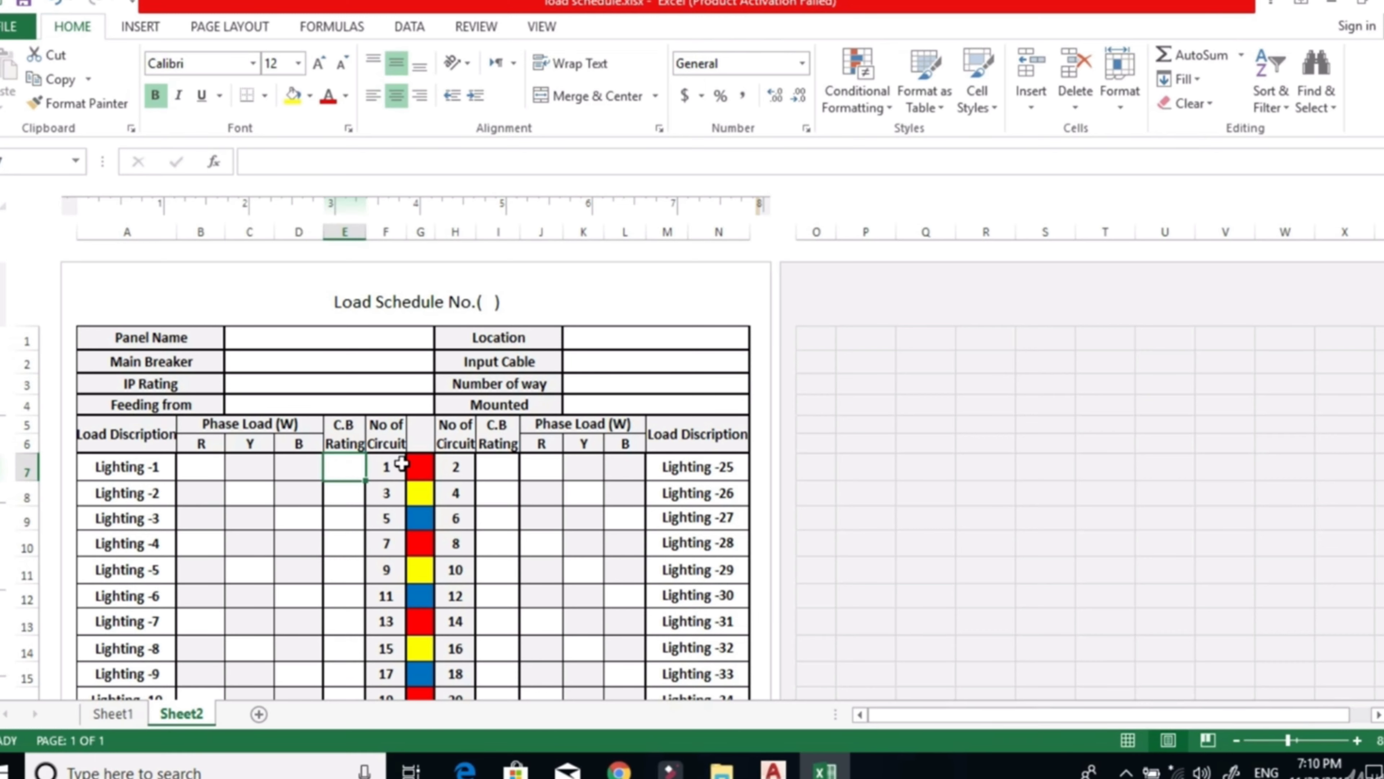
scroll(404, 477, "down", 2)
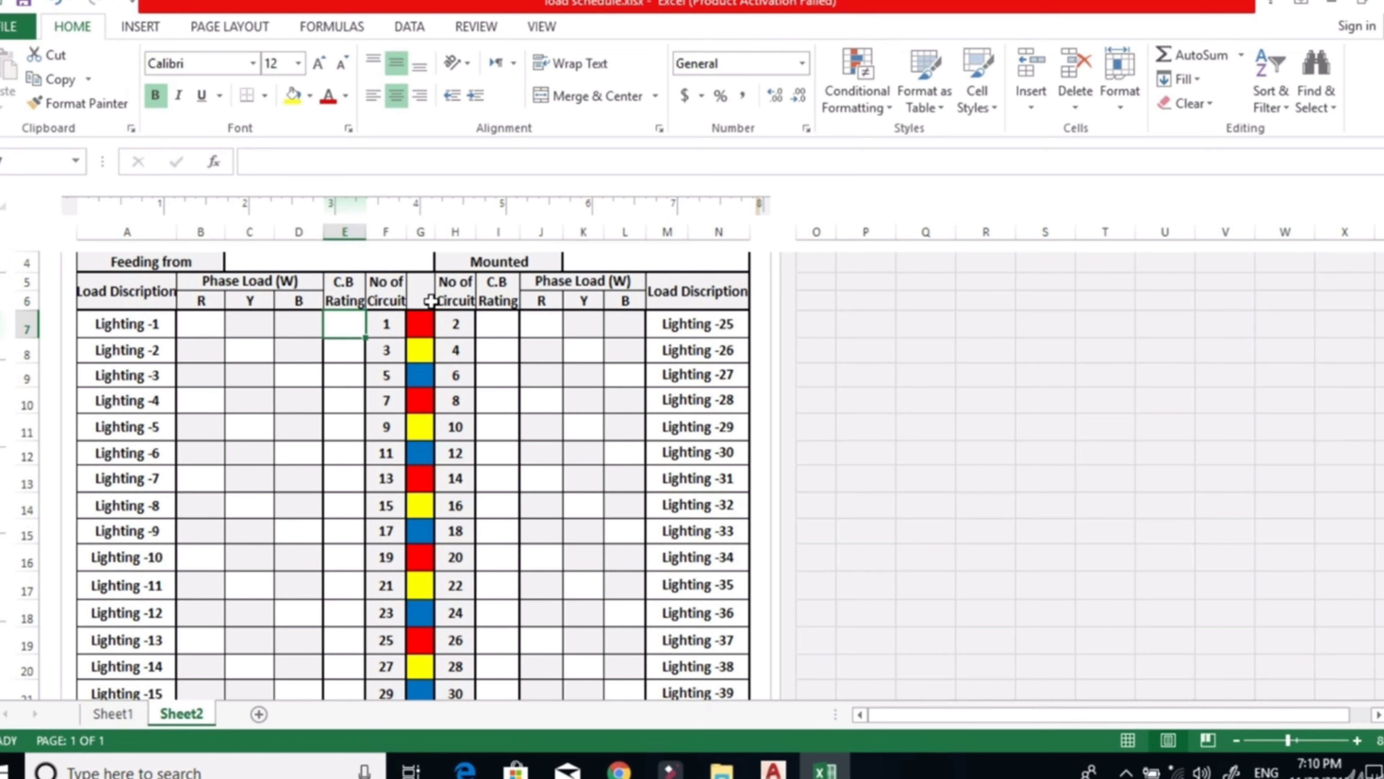
scroll(386, 567, "down", 1)
scroll(393, 616, "up", 2)
scroll(390, 575, "down", 1)
scroll(432, 564, "down", 2)
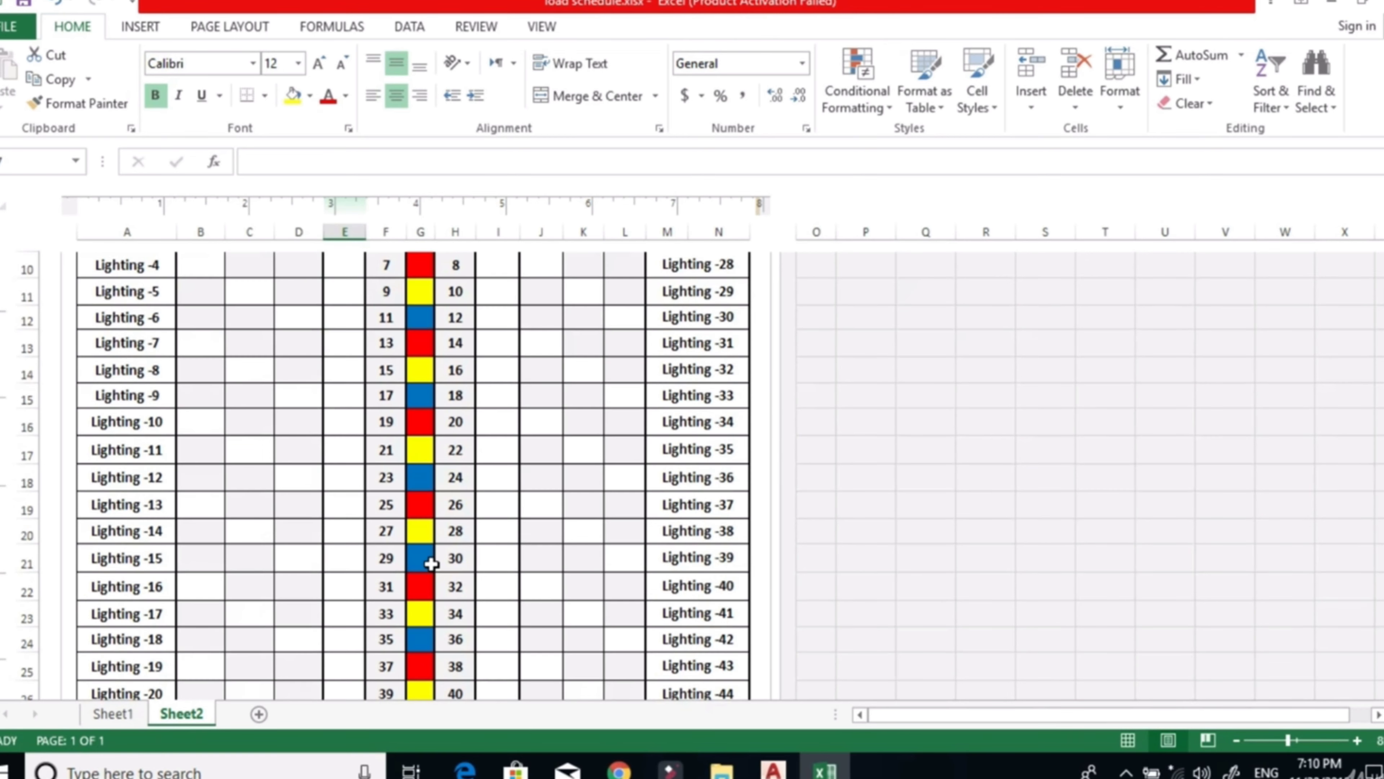
scroll(431, 564, "up", 2)
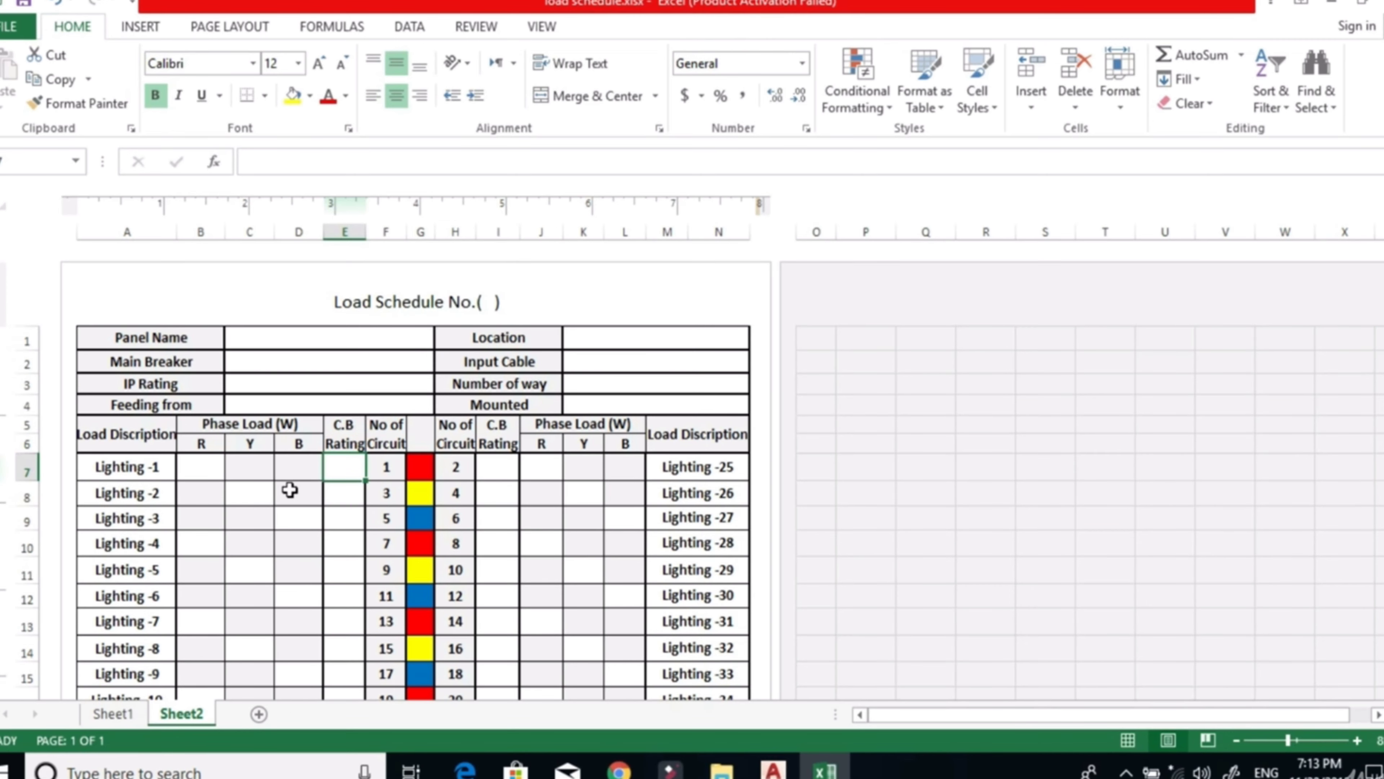
scroll(225, 516, "down", 1)
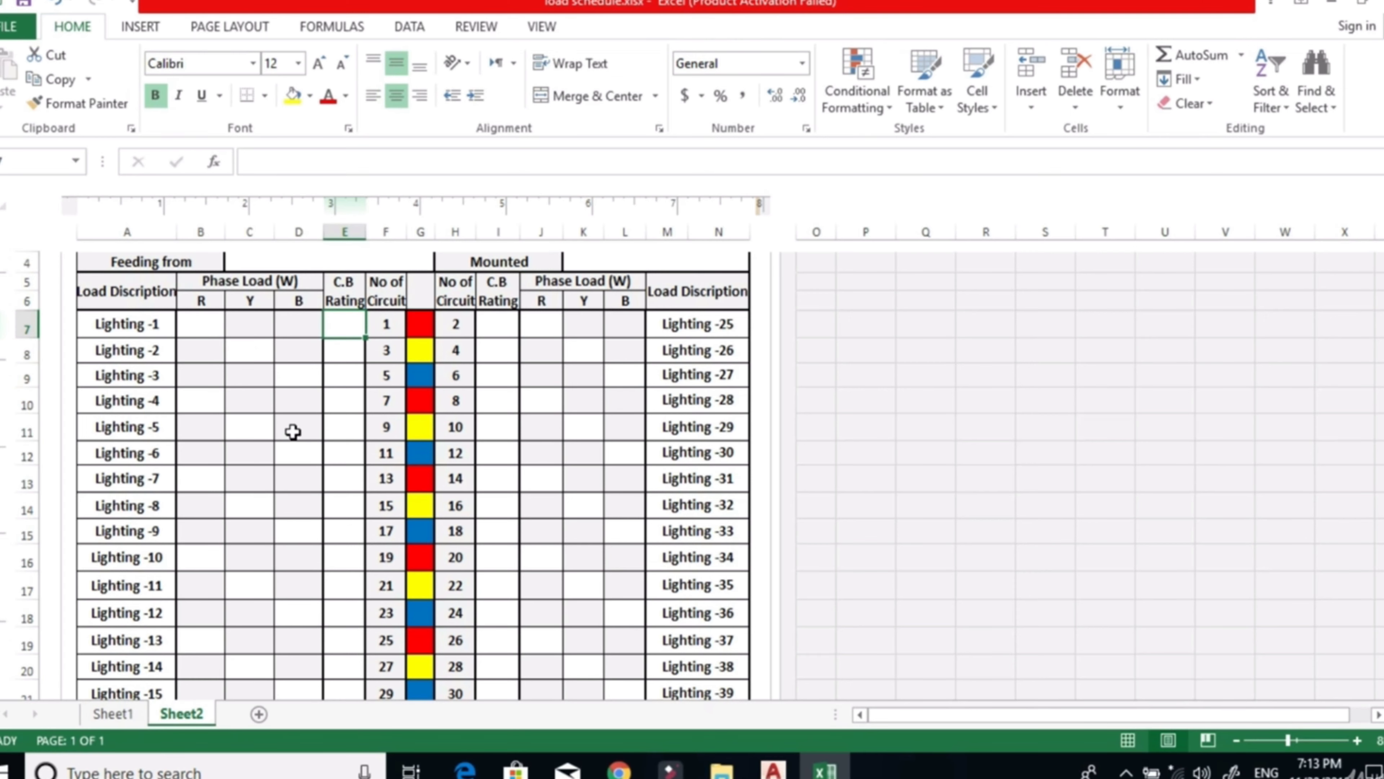
scroll(210, 470, "down", 1)
scroll(229, 414, "up", 3)
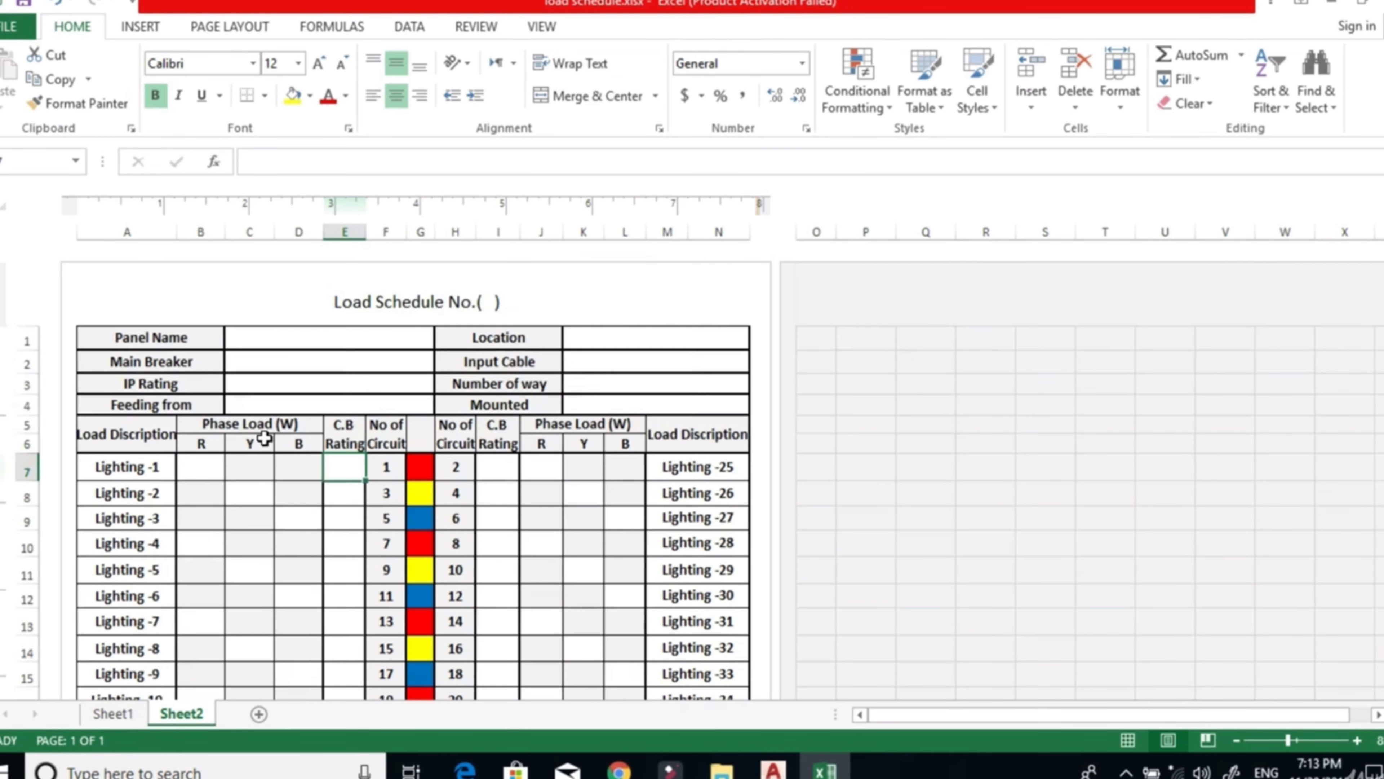
scroll(300, 471, "down", 2)
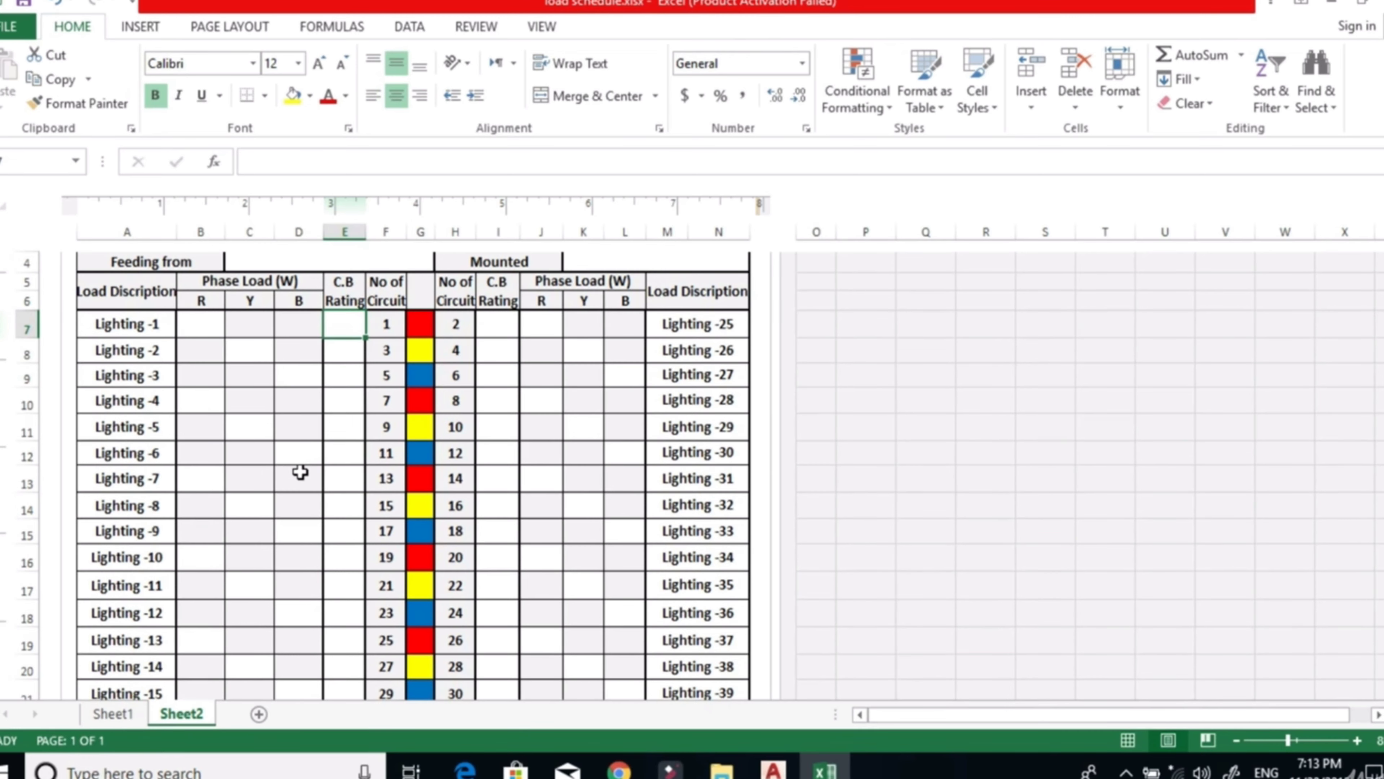
scroll(300, 471, "up", 2)
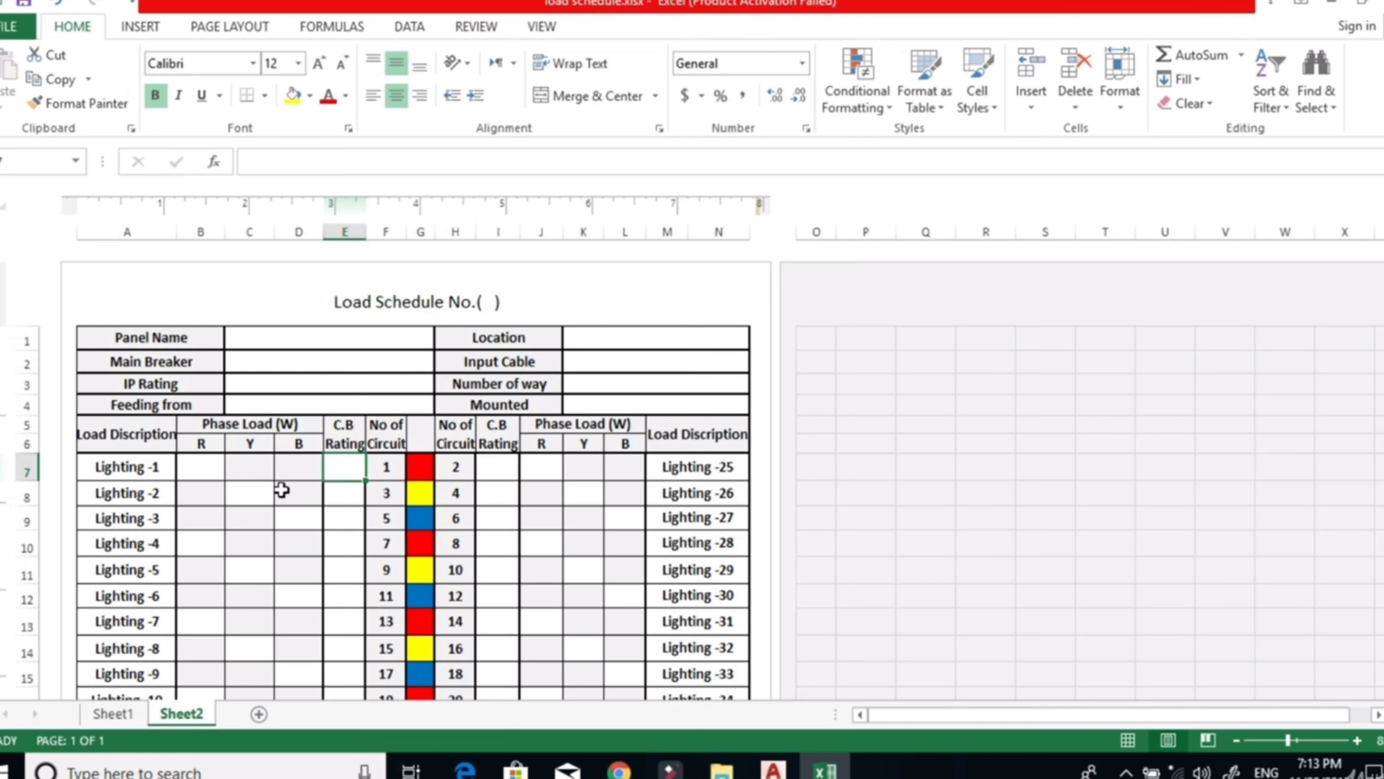
Switch to the power layout drawing in AutoCAD and examine the floor distribution panels, equipment circuits and load list.
left_click(790, 771)
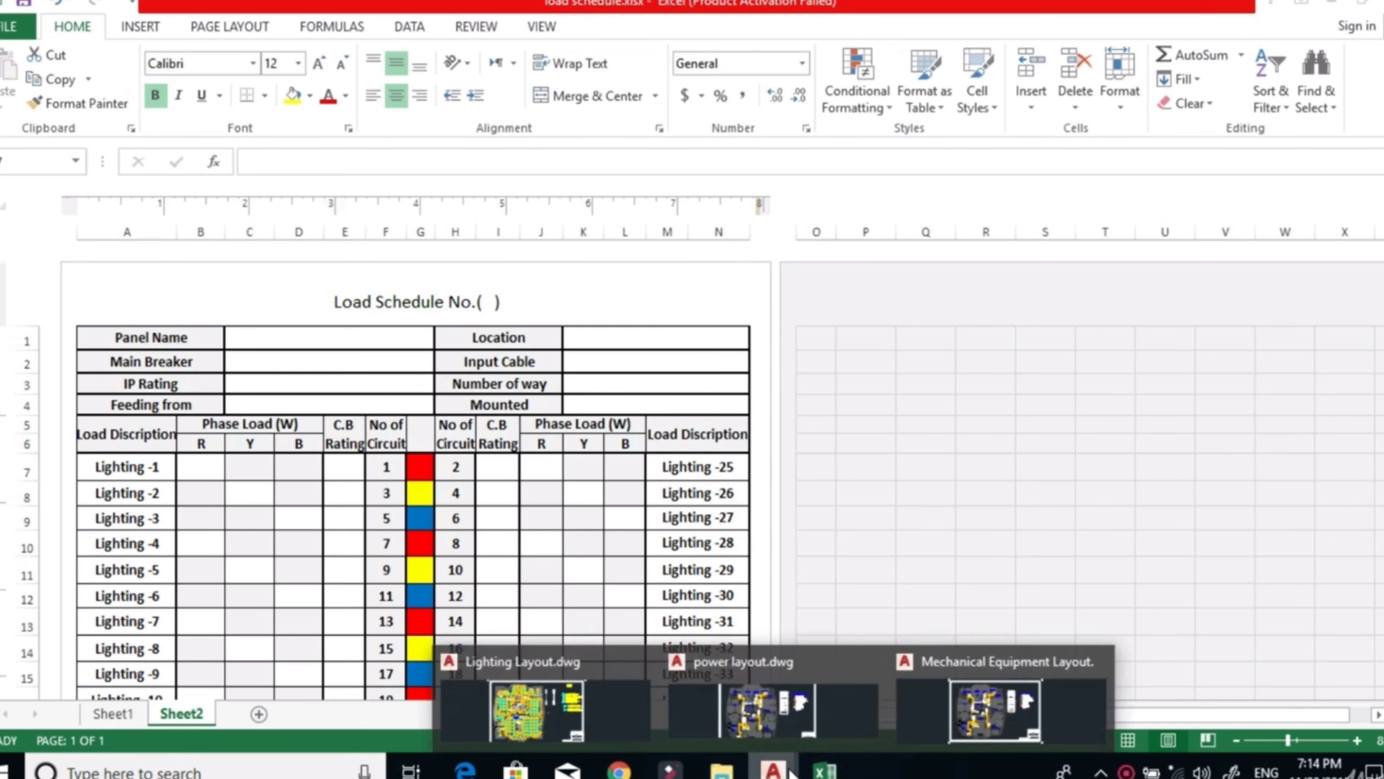
left_click(779, 709)
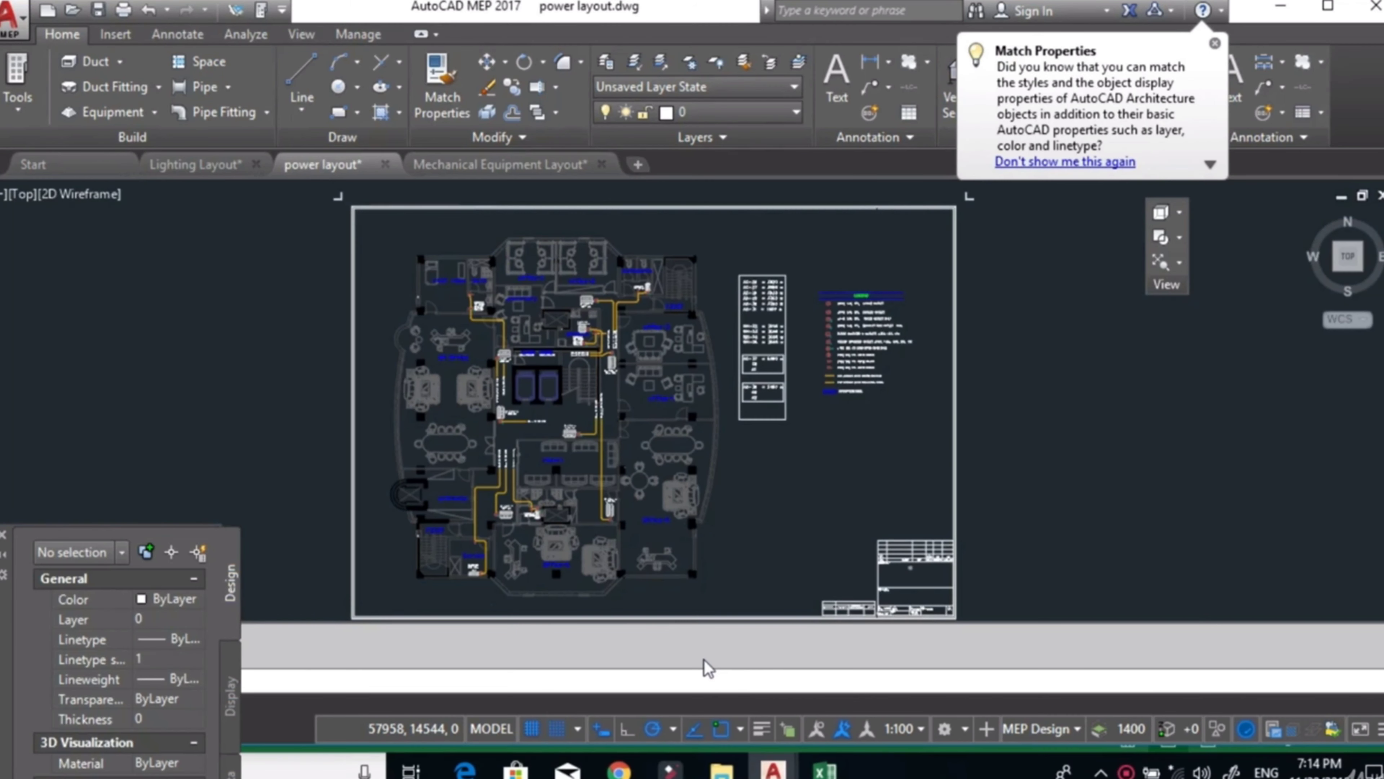
scroll(537, 371, "up", 8)
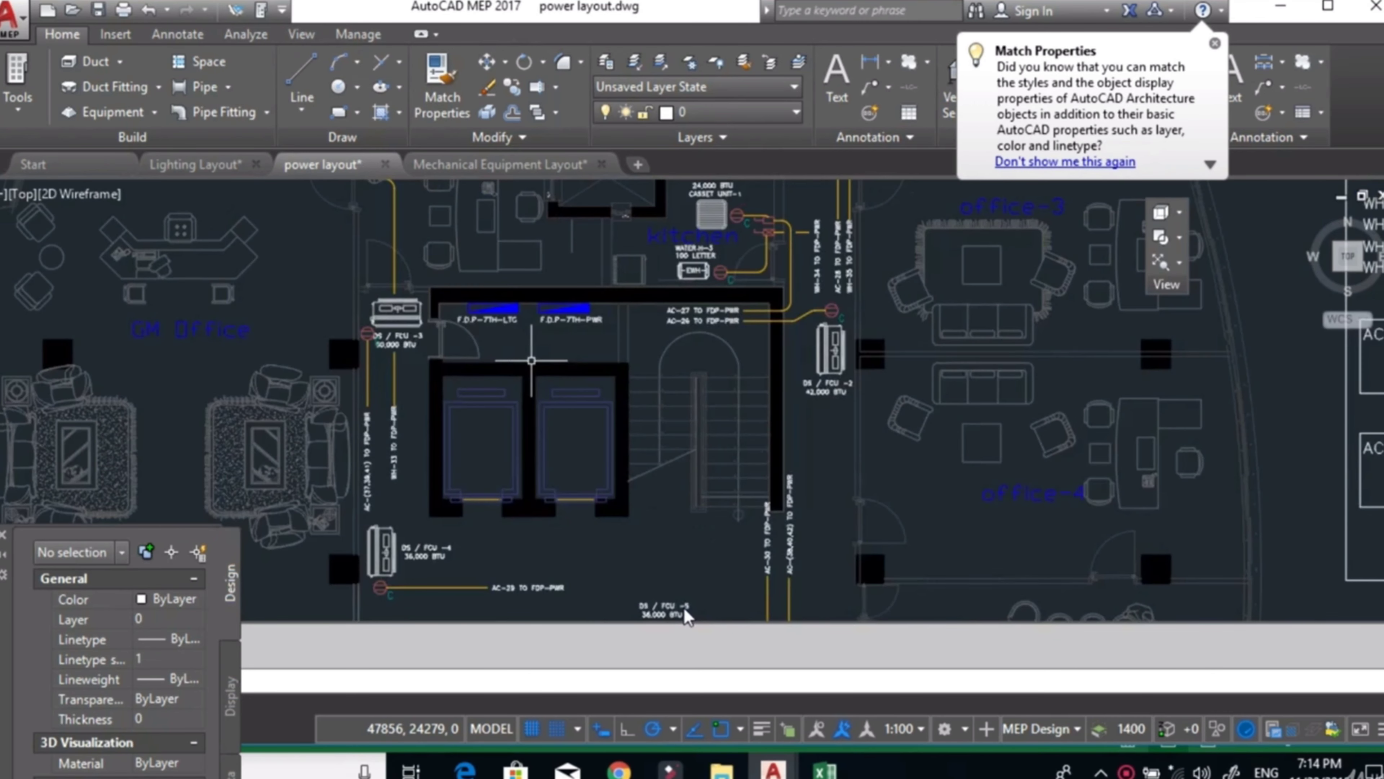
scroll(531, 360, "up", 3)
left_click_drag(531, 360, 658, 448)
scroll(658, 448, "down", 3)
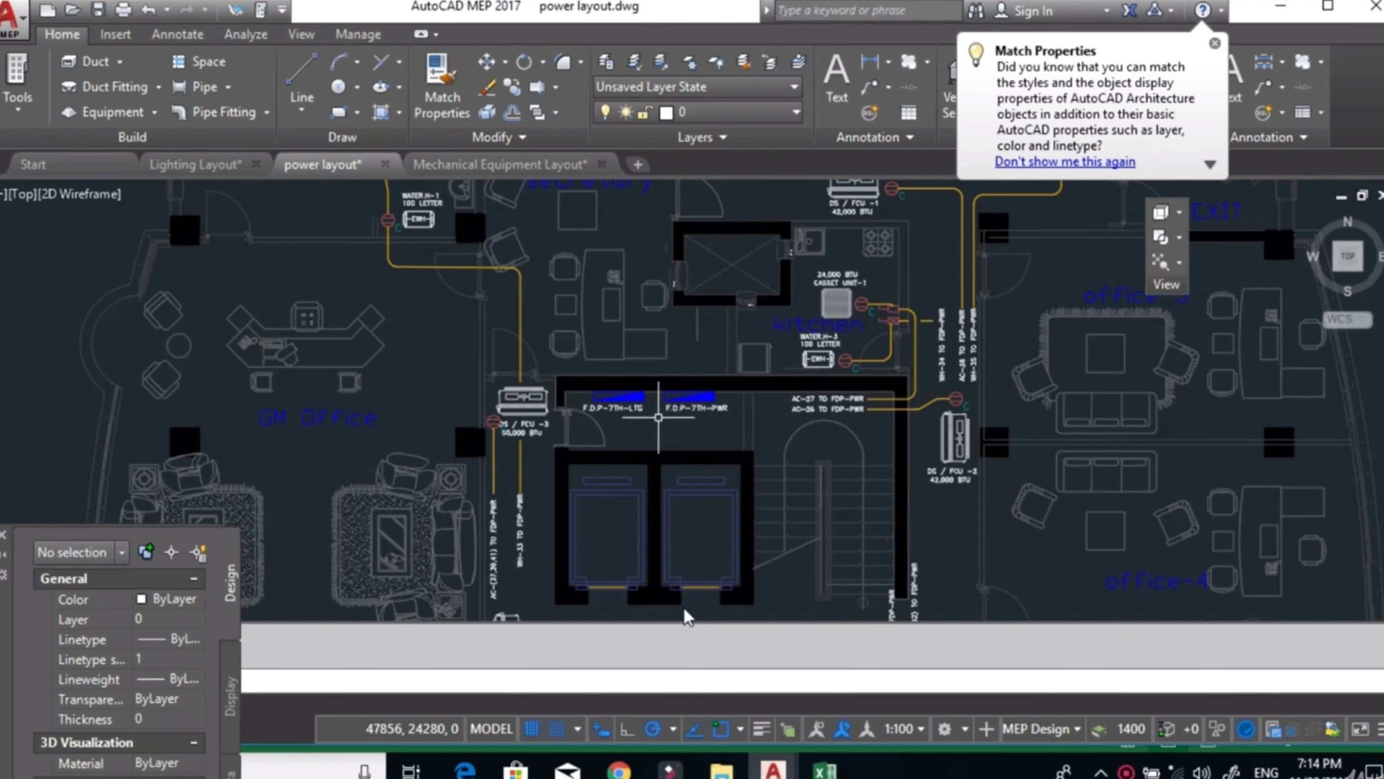
scroll(658, 417, "up", 2)
left_click_drag(639, 422, 689, 455)
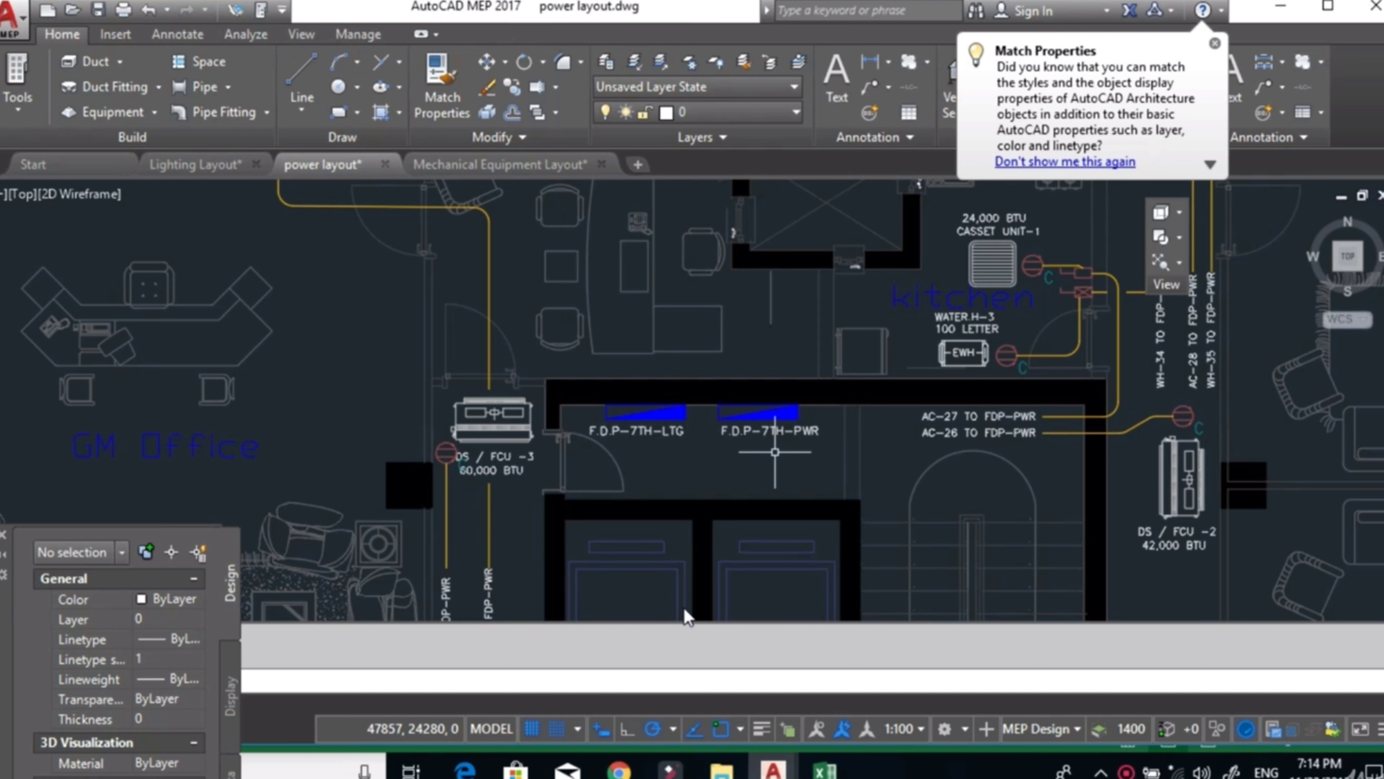
scroll(775, 452, "down", 2)
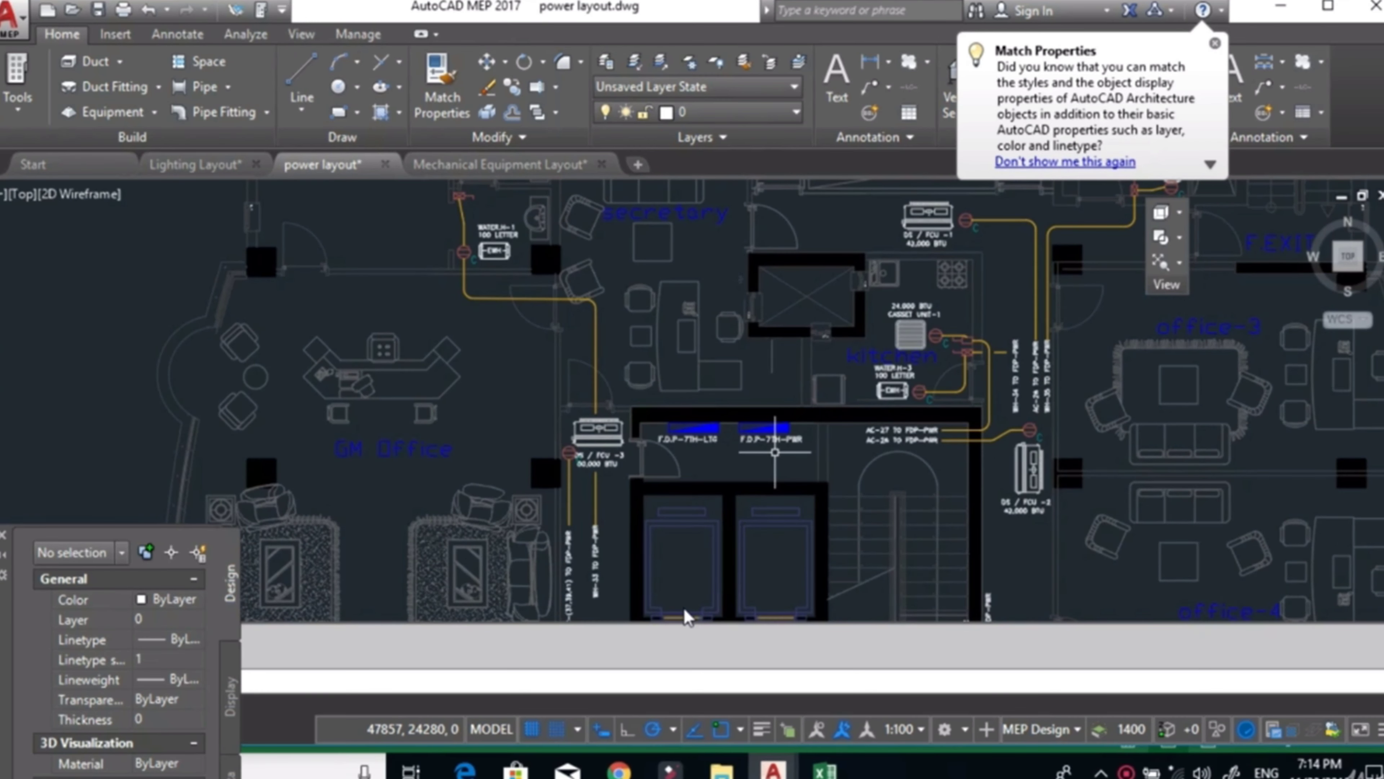
left_click_drag(785, 445, 561, 459)
scroll(318, 441, "down", 2)
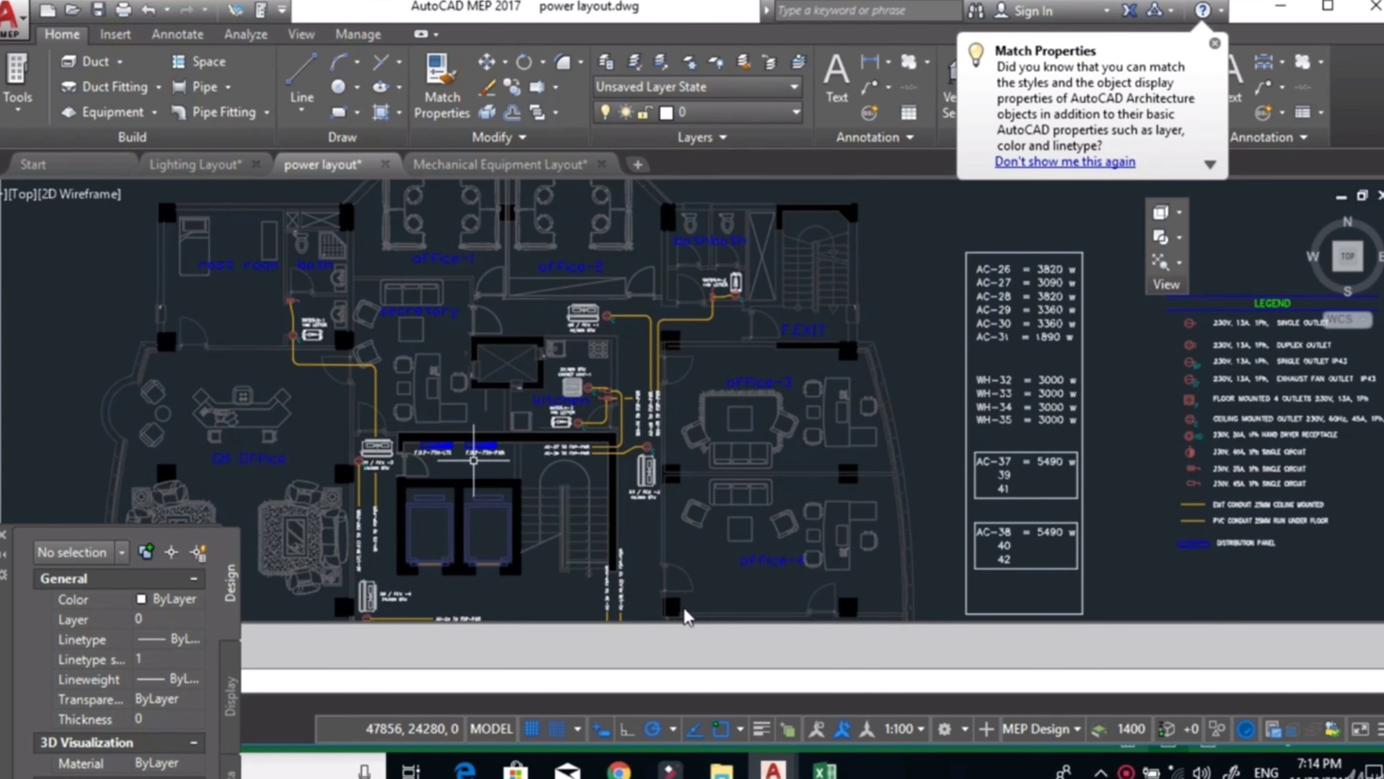
scroll(783, 414, "down", 2)
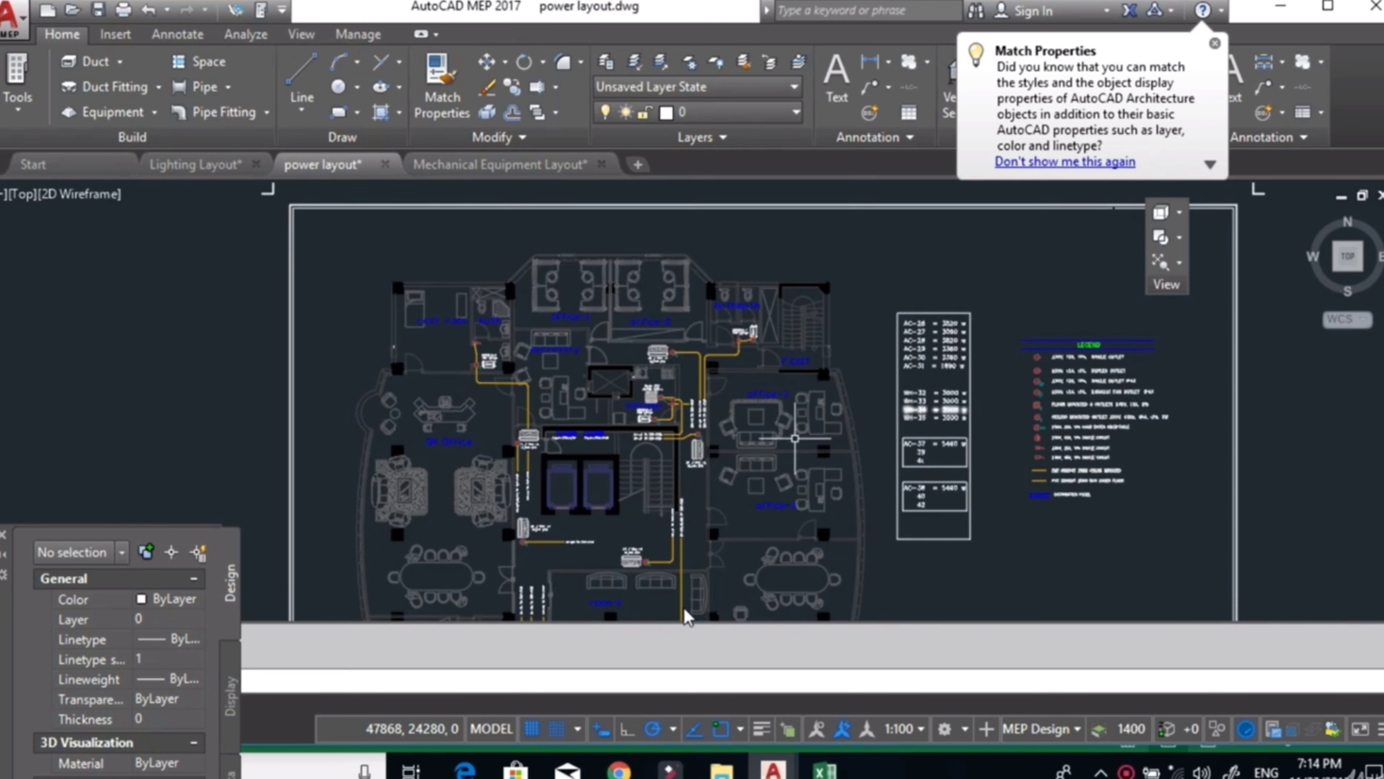
Switch to the Lighting Layout drawing and inspect the lighting distribution panel label in the electrical room.
left_click(210, 164)
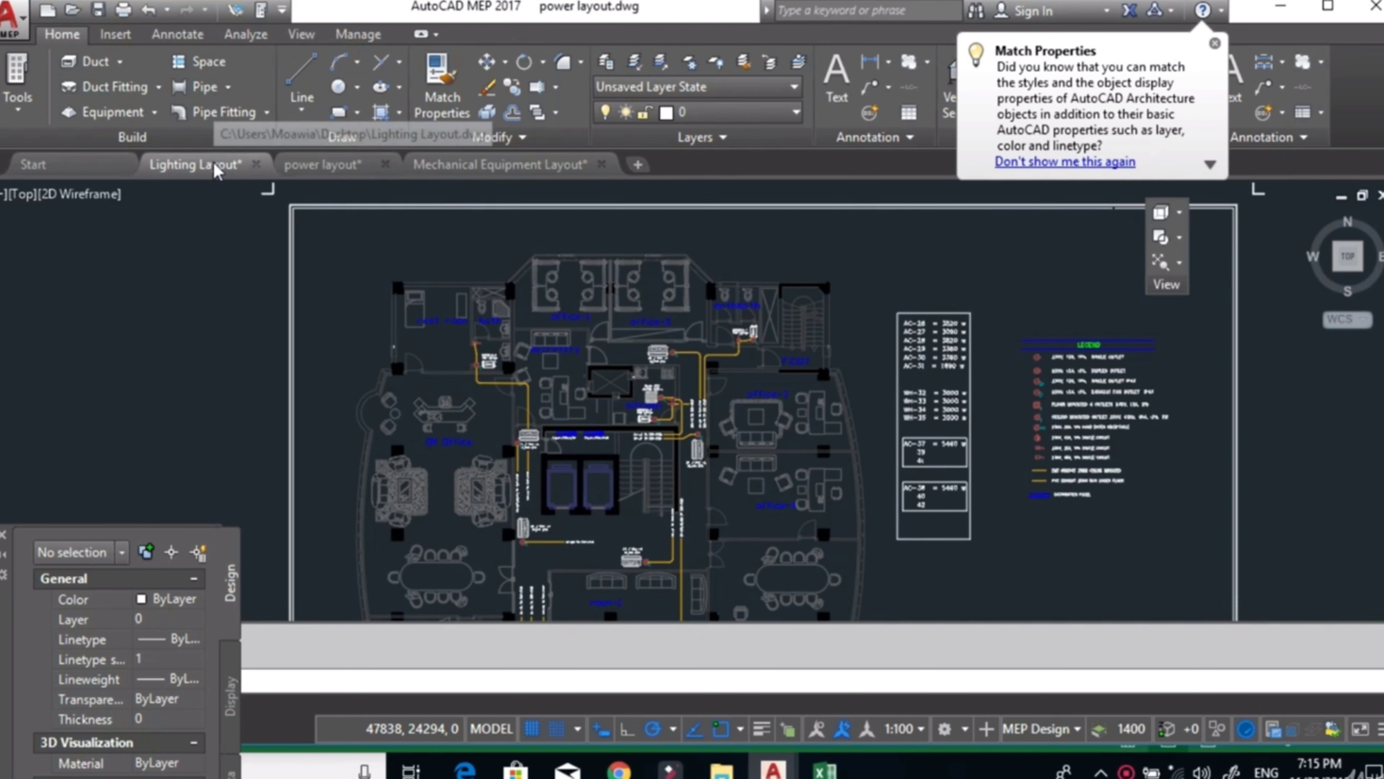
scroll(491, 343, "up", 5)
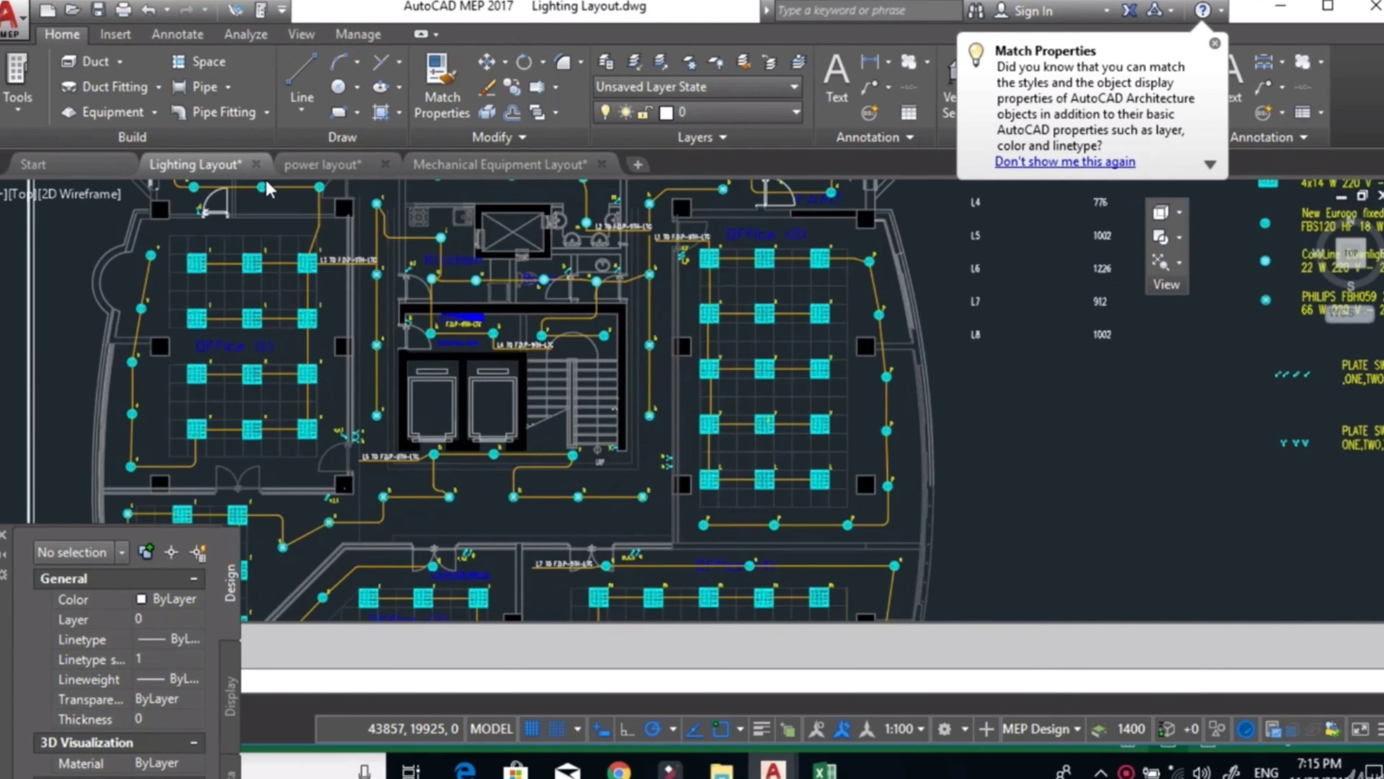
scroll(521, 401, "up", 4)
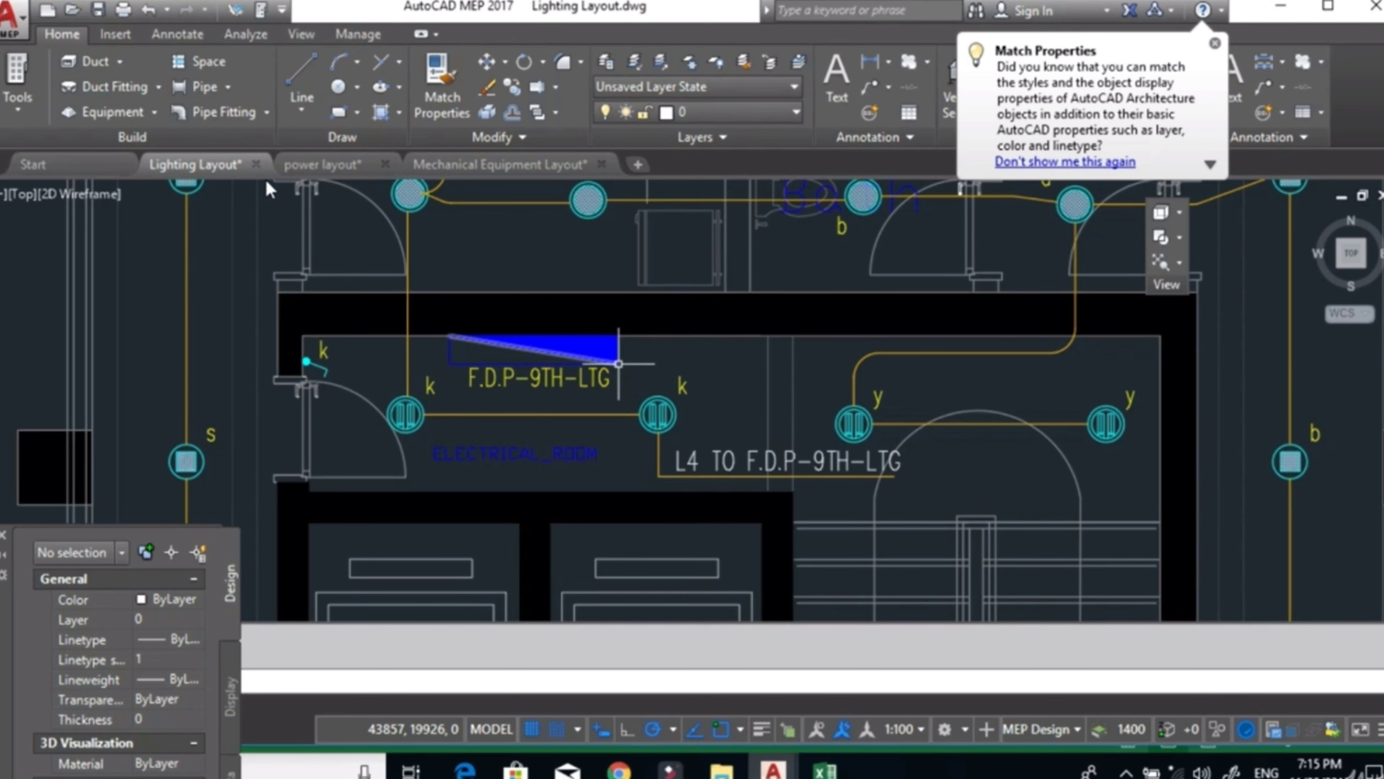
left_click_drag(618, 377, 692, 321)
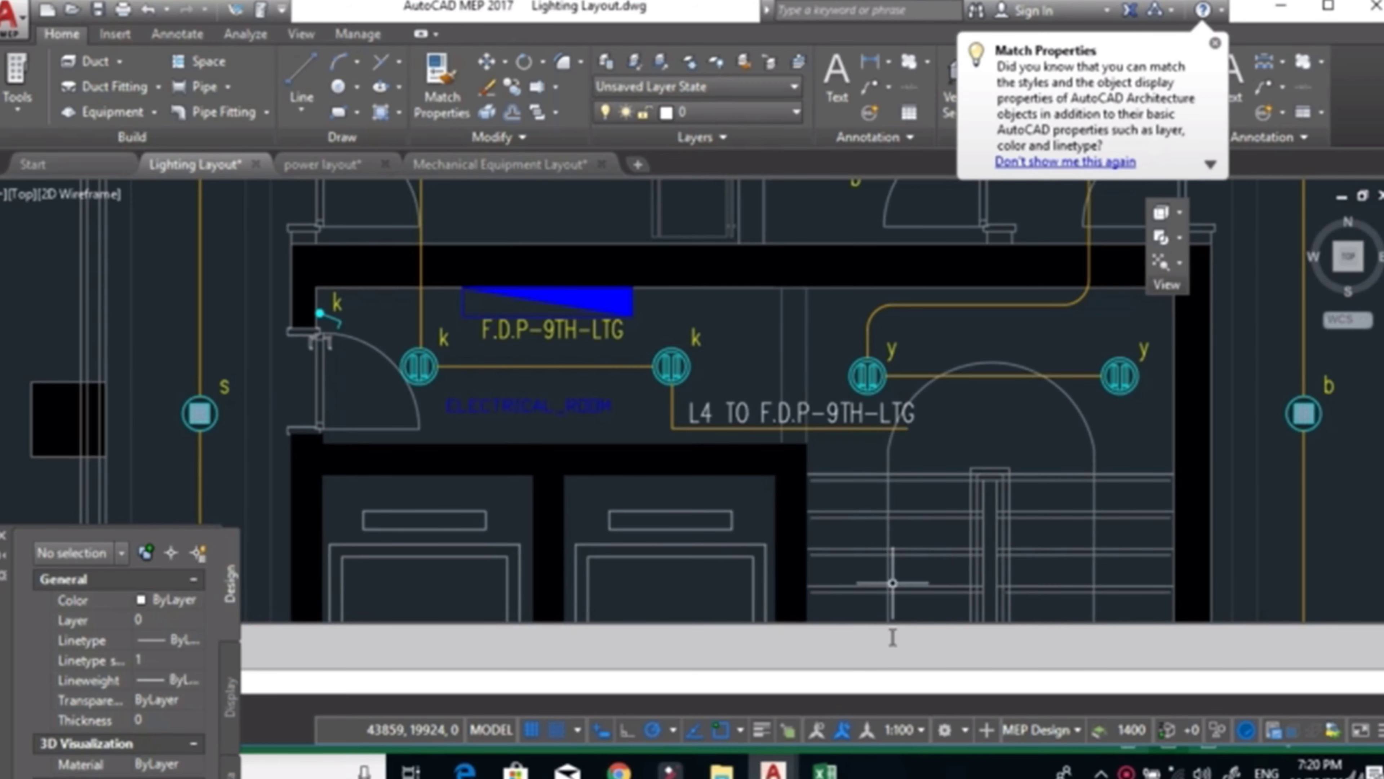
Return to the Excel load schedule and enter F.D.P-9th-LTG as the panel name.
left_click(826, 768)
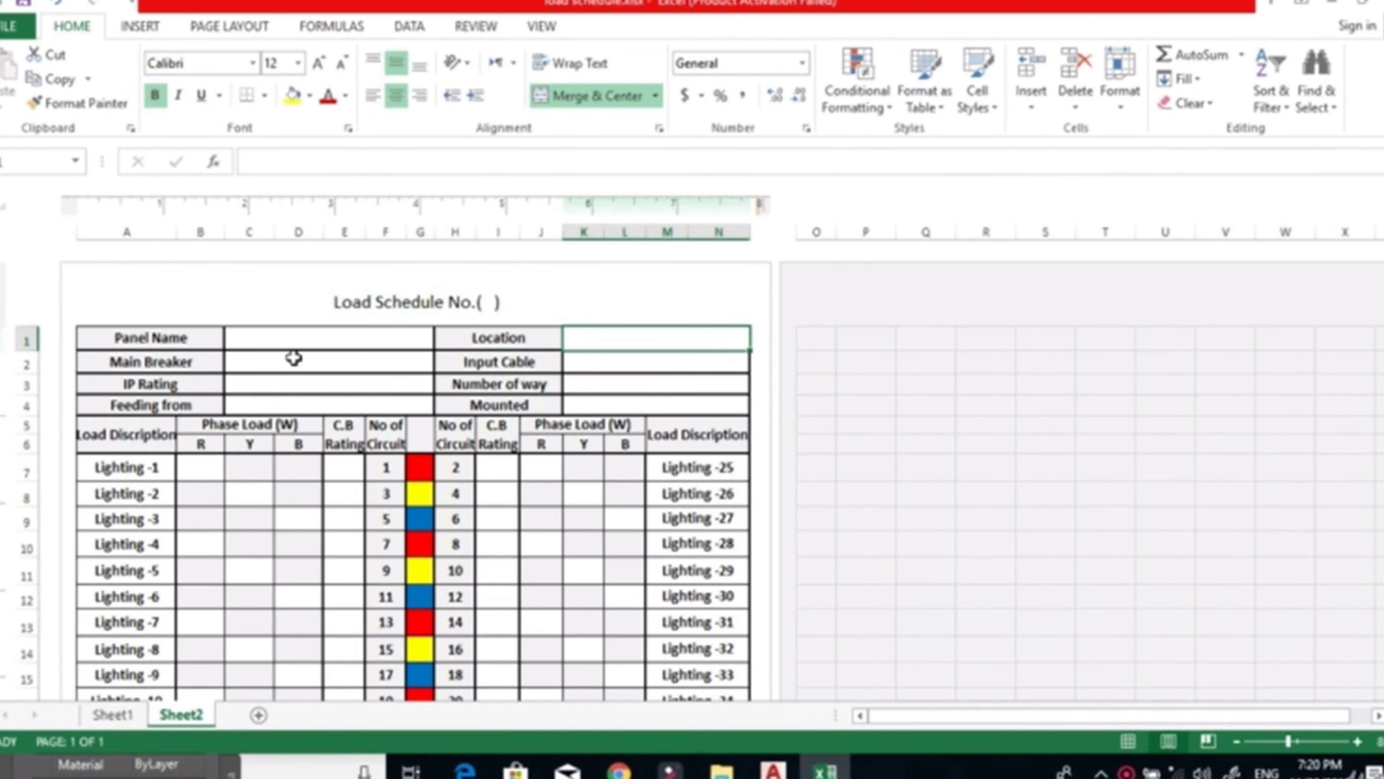
left_click(282, 337)
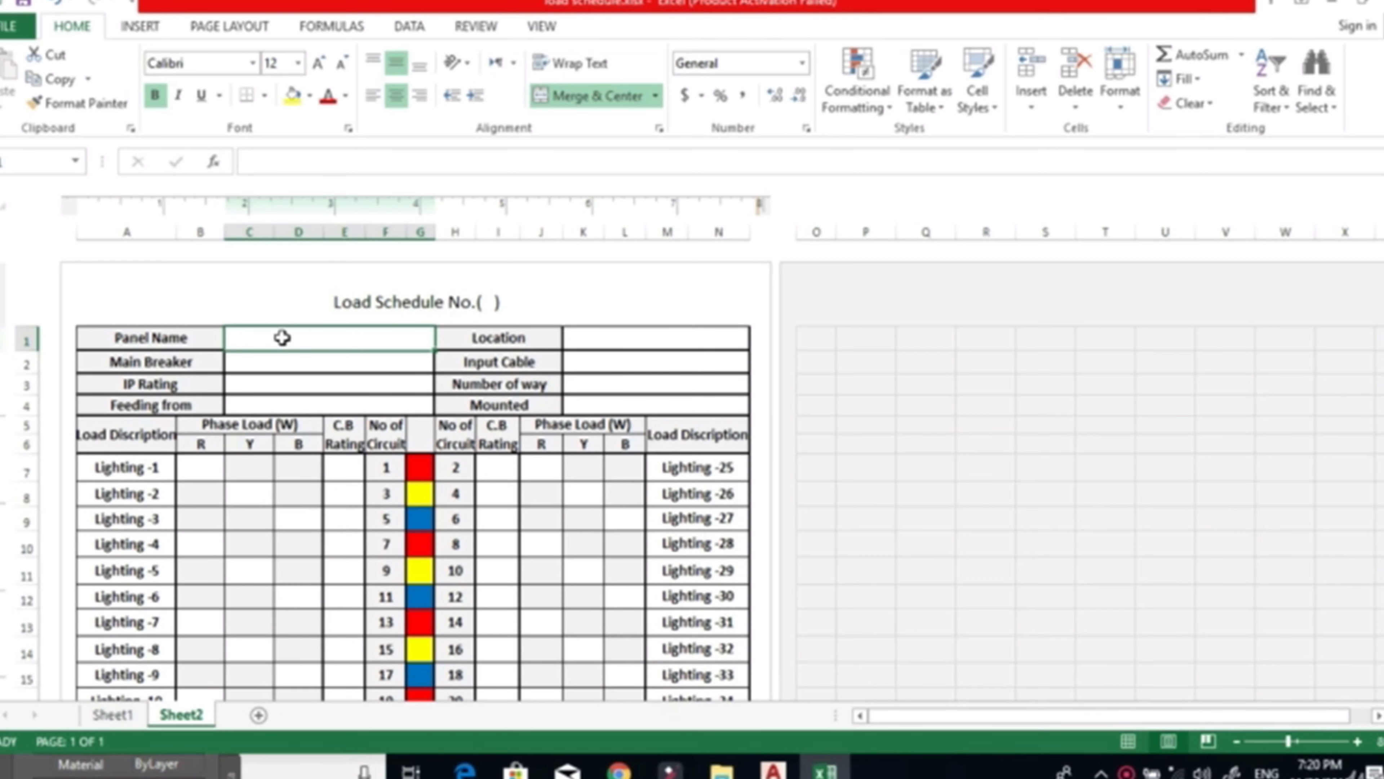
type("9")
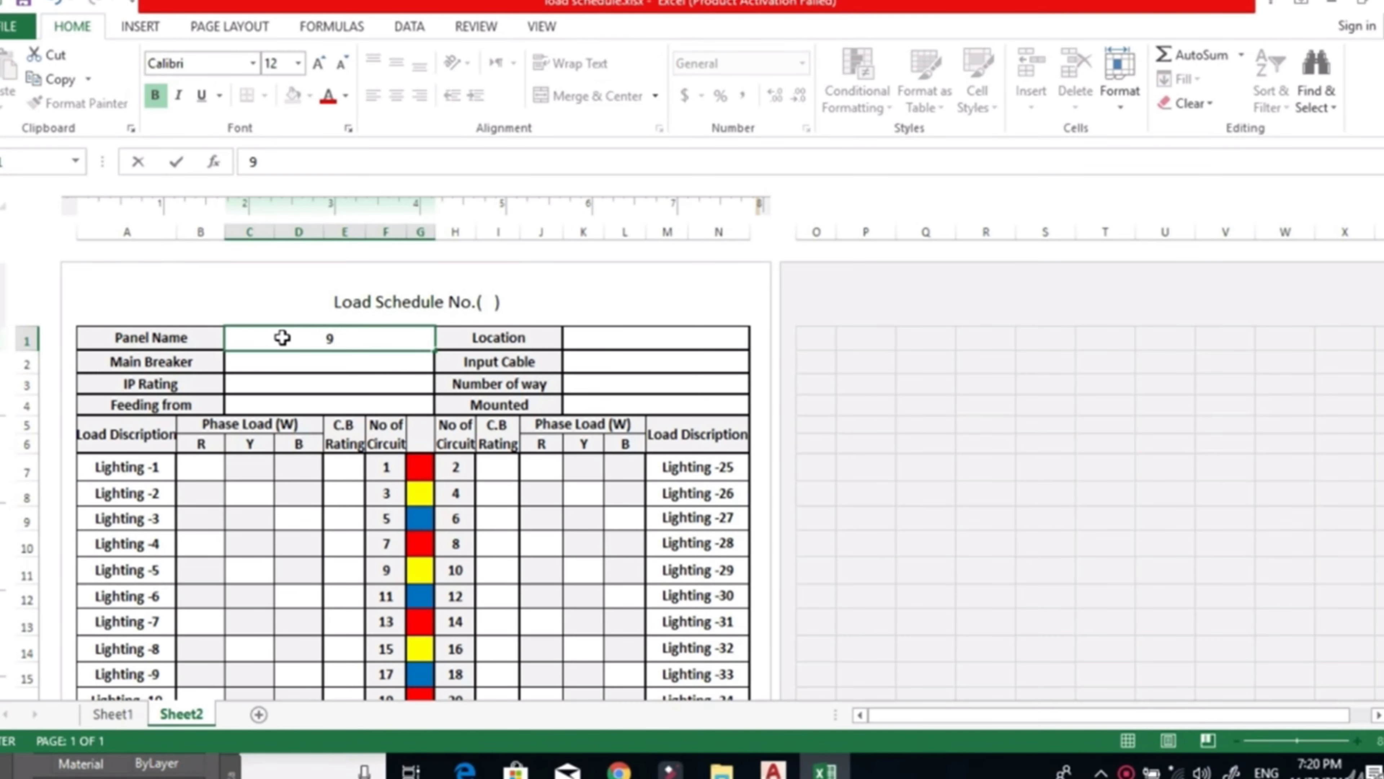
type("TH")
key("BackSpace")
key("BackSpace")
key("BackSpace")
key("BackSpace")
type("-9th-")
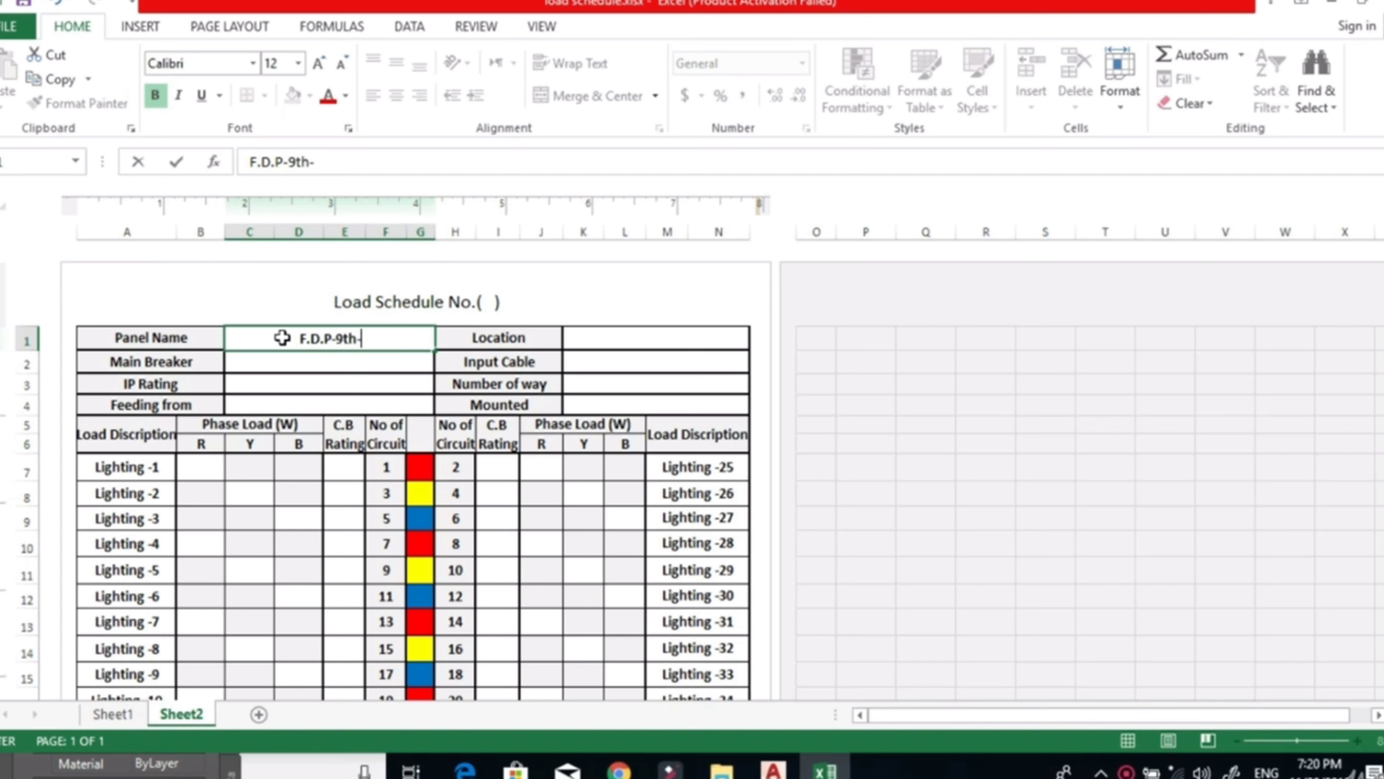
type("LTG")
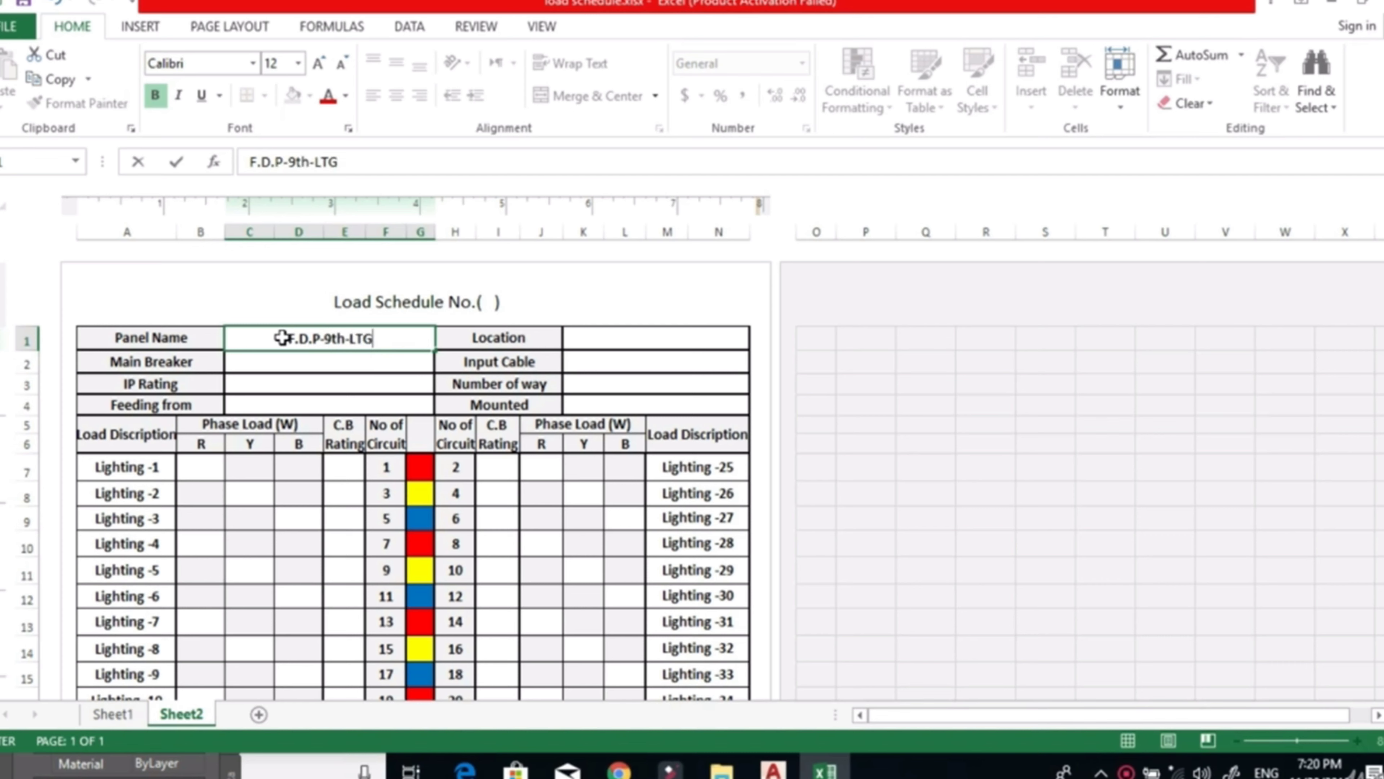
left_click(607, 338)
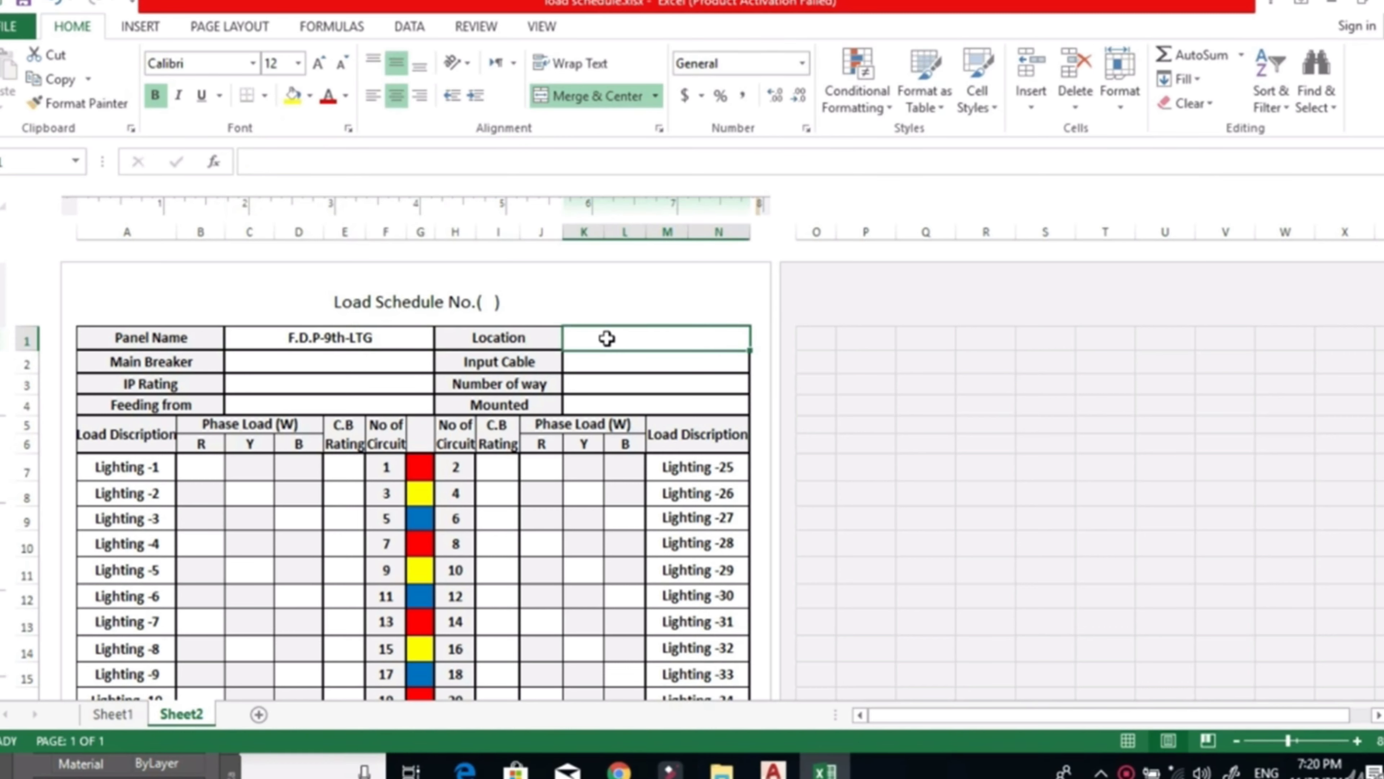
Enter 7 th Floor as the panel's location in the load schedule header.
type("7 th ")
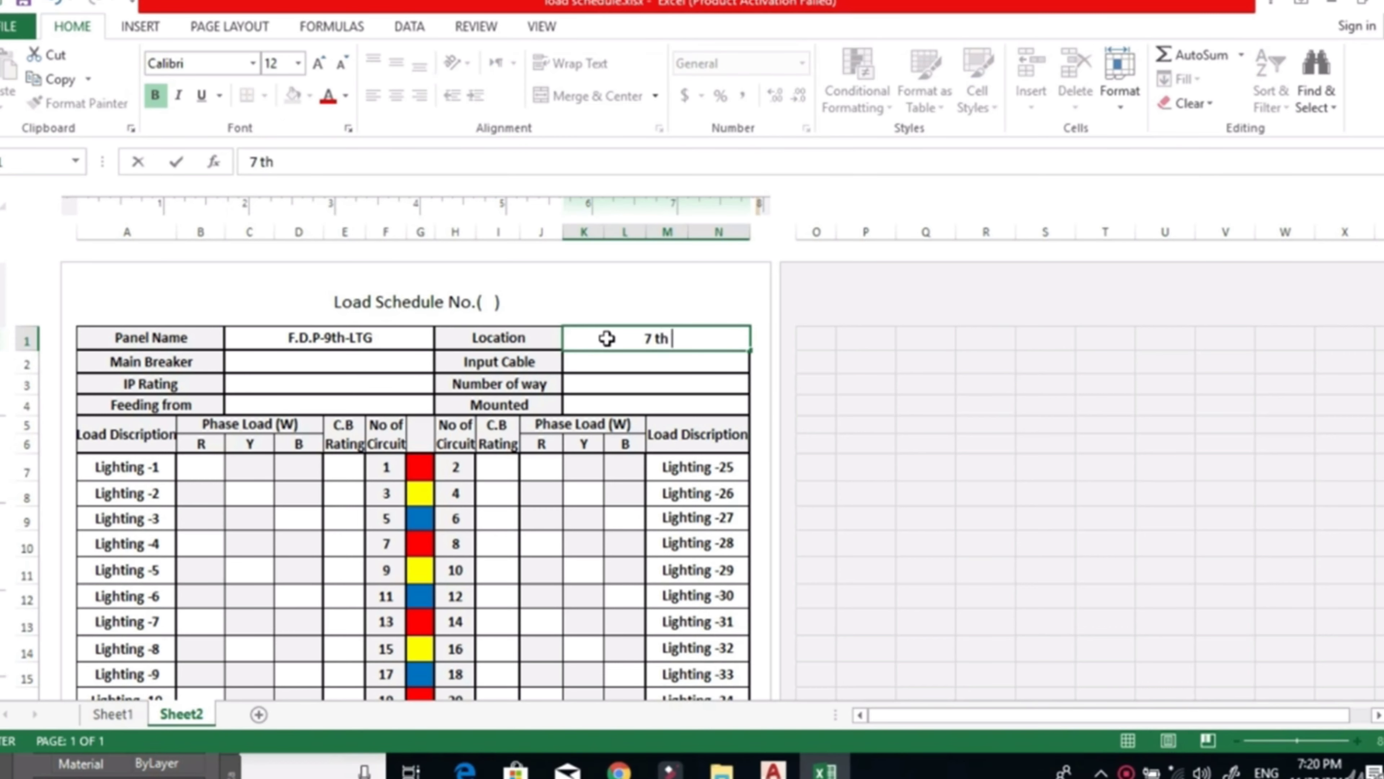
type("Floor")
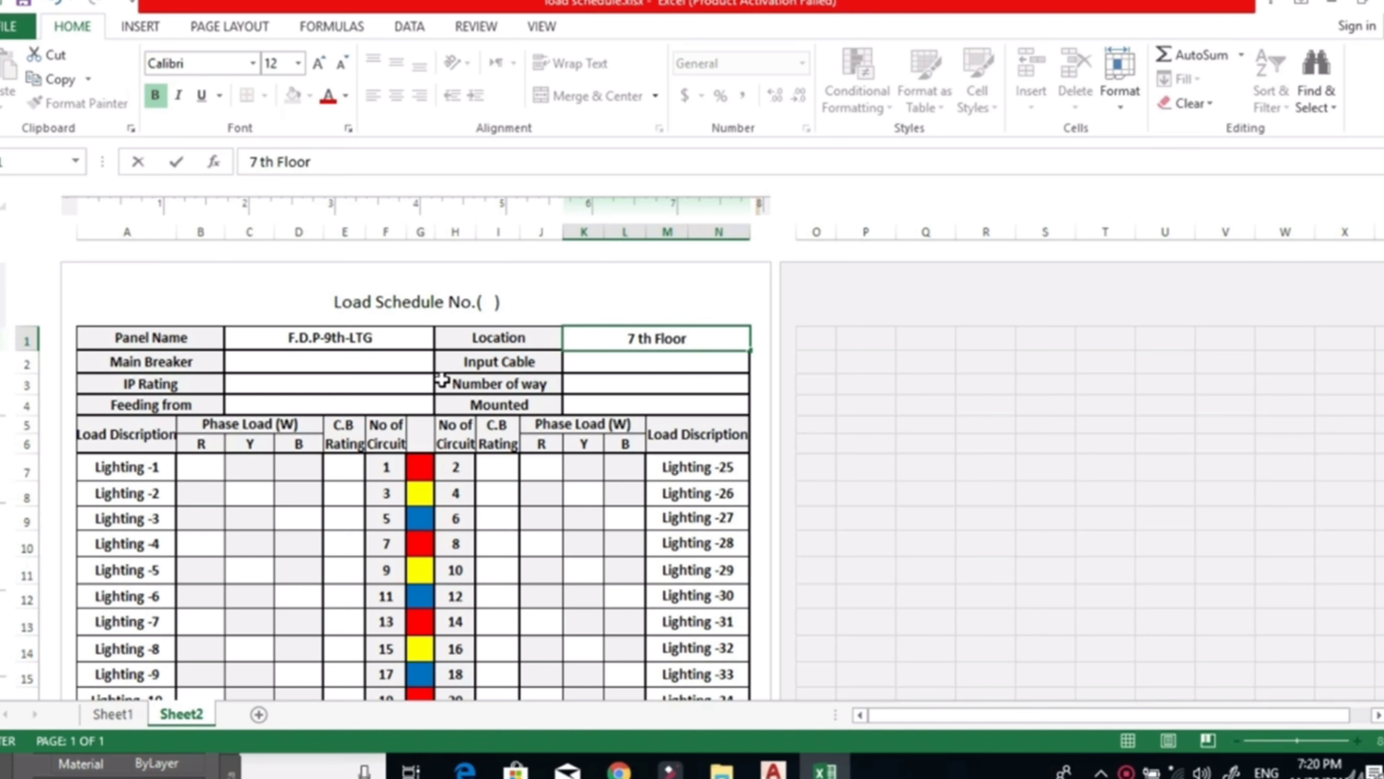
left_click(376, 366)
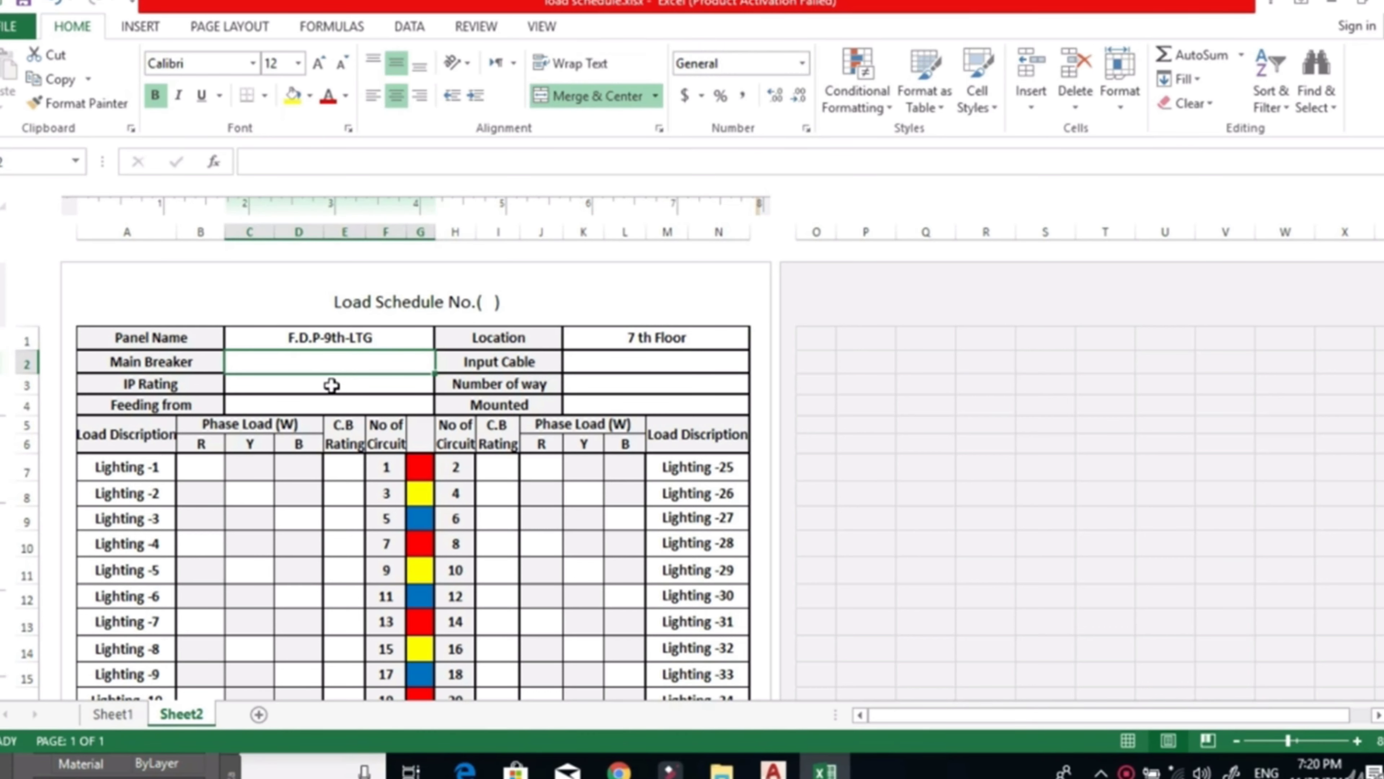
left_click(597, 360)
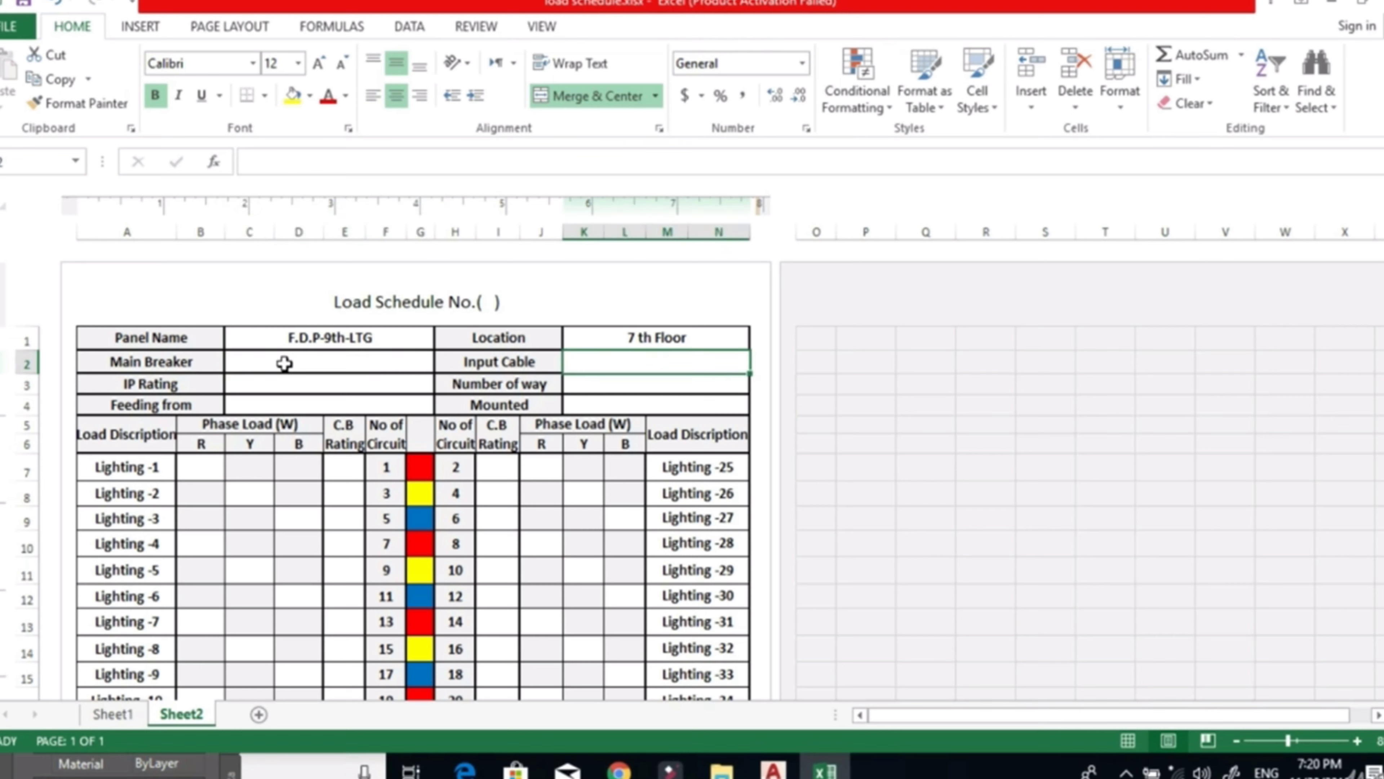
Enter 43 as the panel's IP rating in the schedule header.
left_click(262, 386)
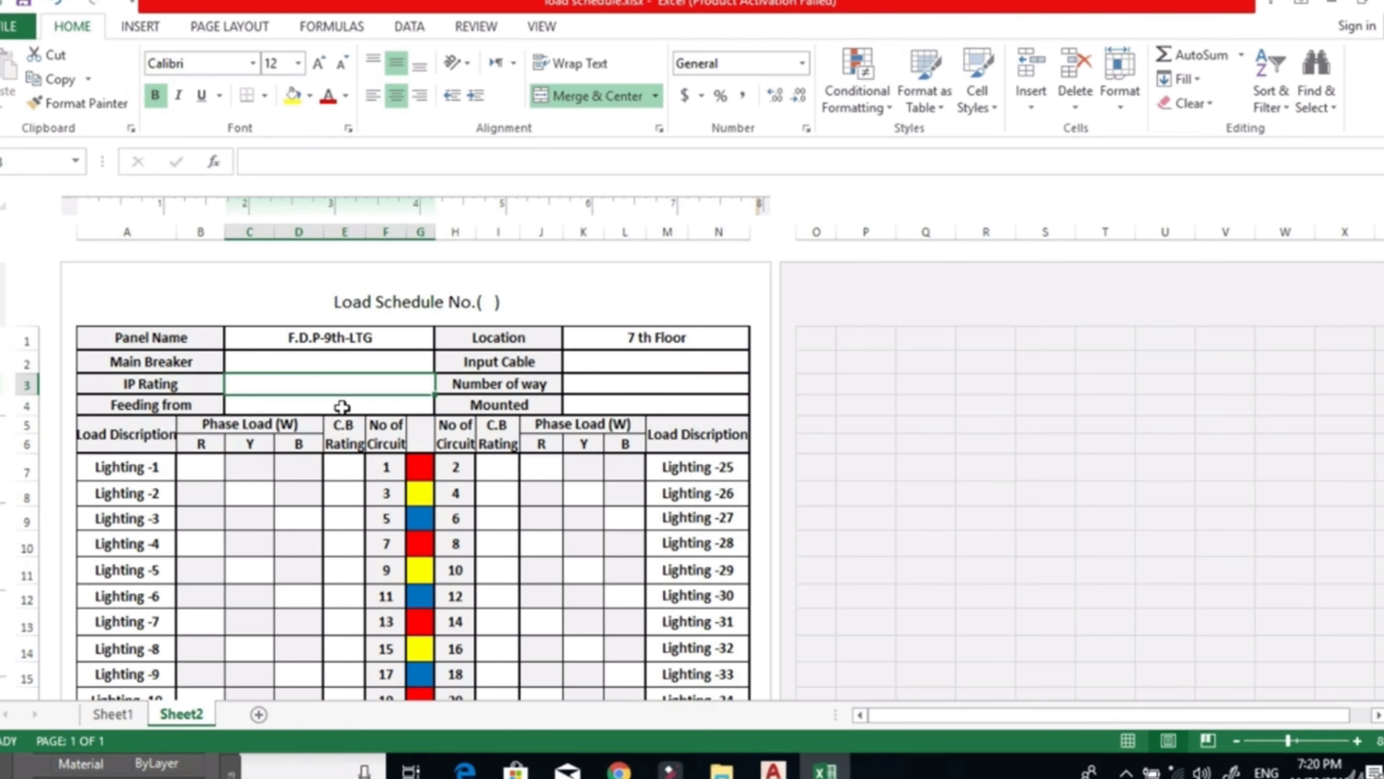
type("4")
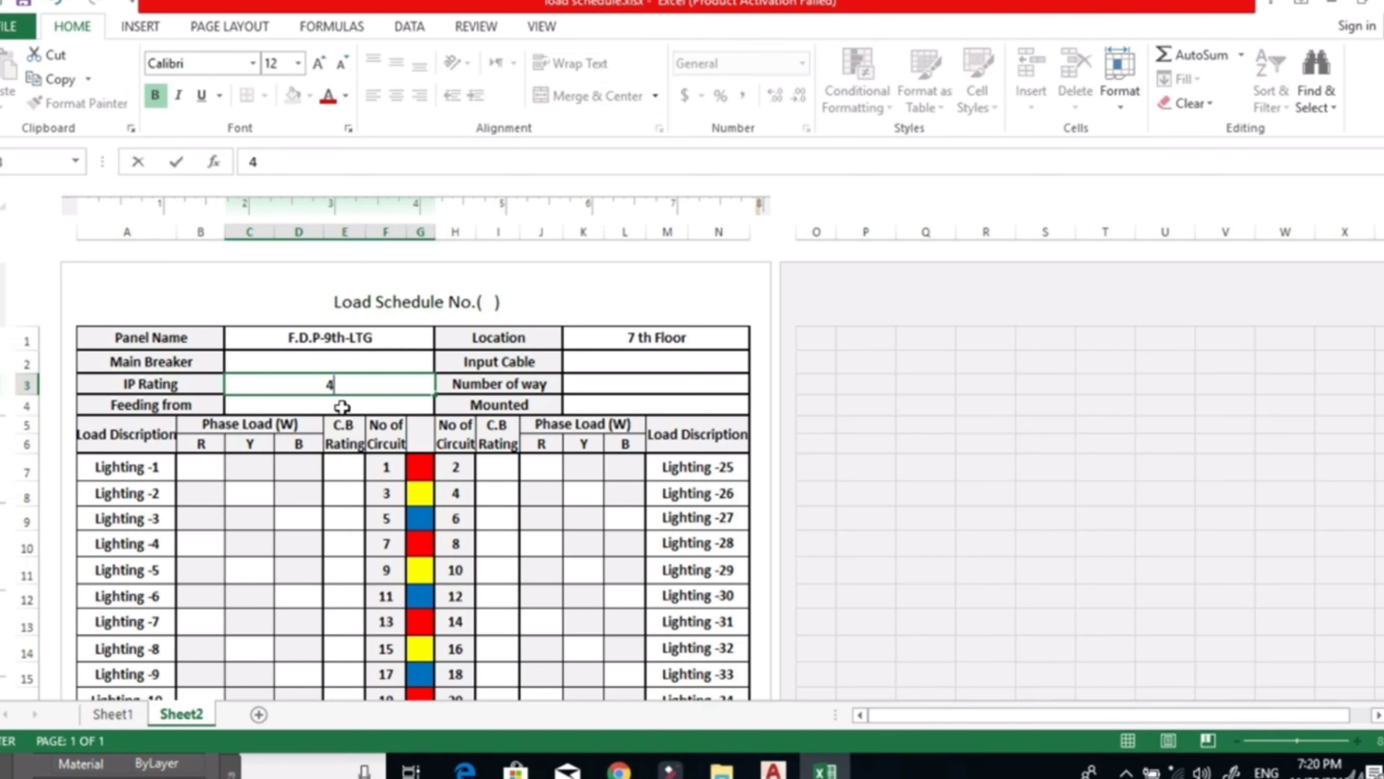
type("3")
left_click(331, 405)
left_click(359, 386)
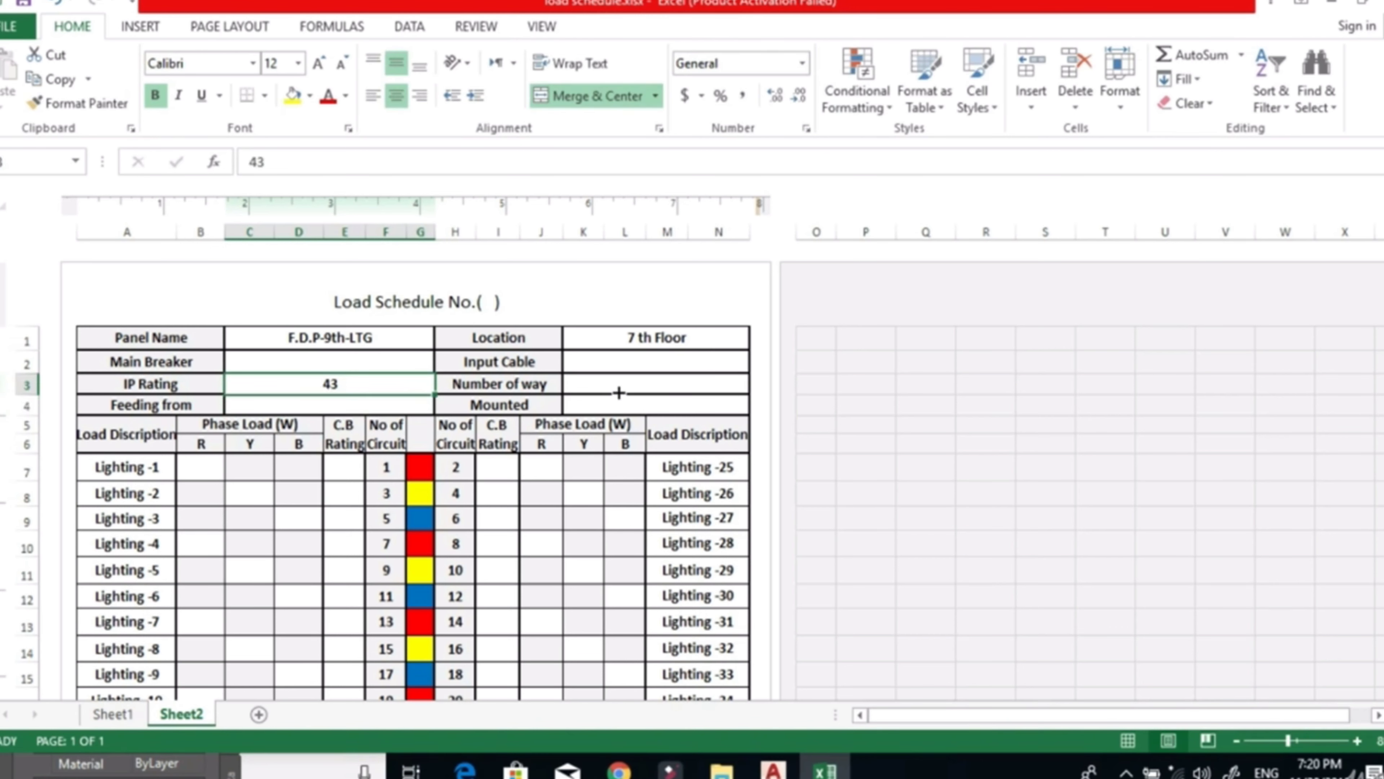
Switch to AutoCAD and examine the AC and water heater load list in the Mechanical Equipment Layout drawing.
left_click(583, 390)
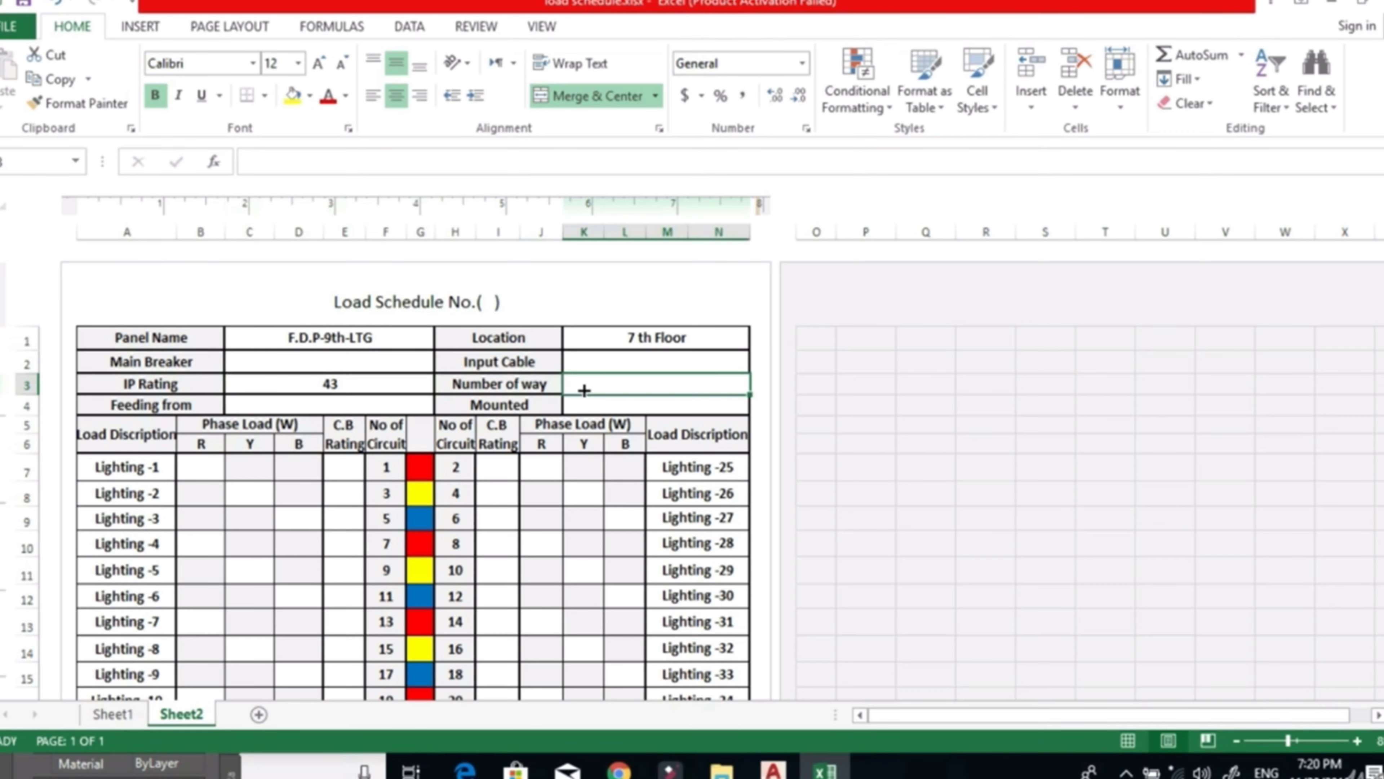
left_click(781, 766)
left_click(610, 668)
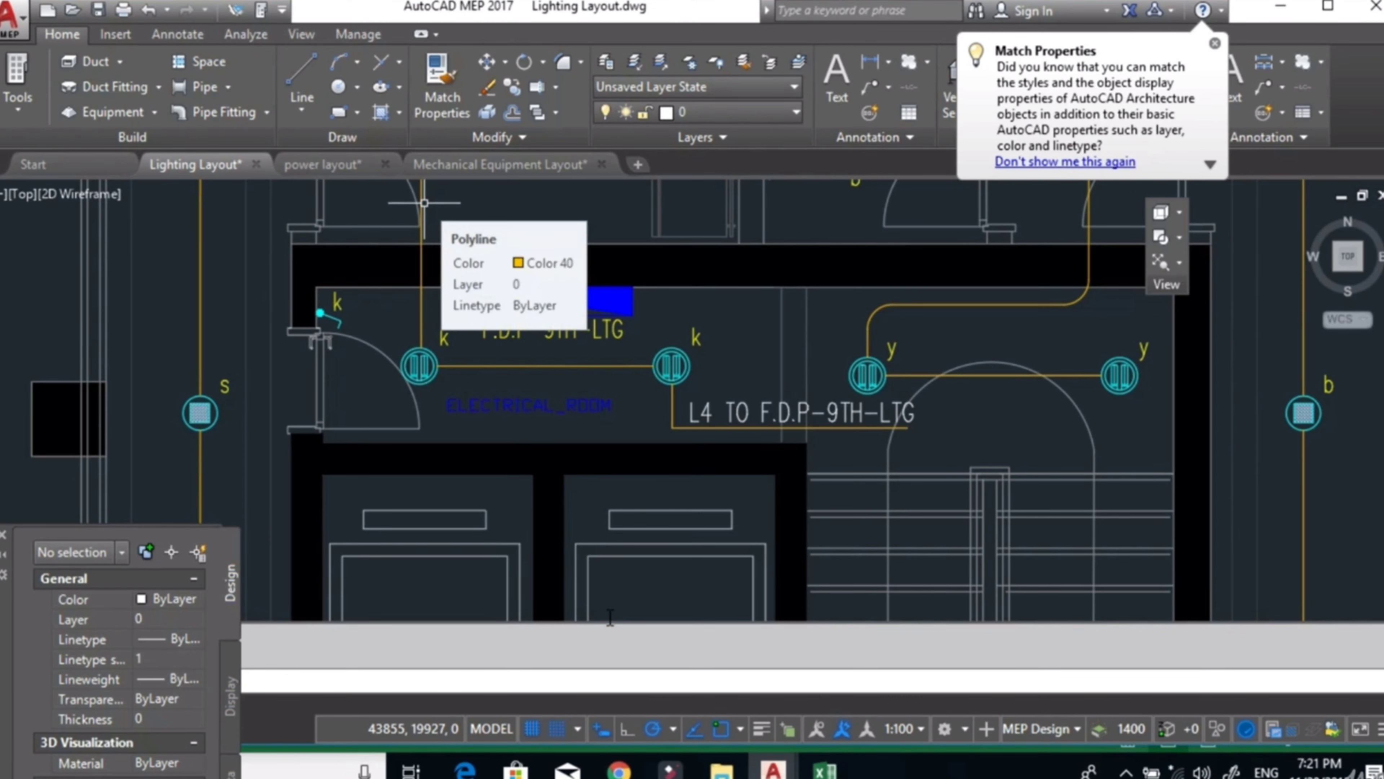
left_click(461, 165)
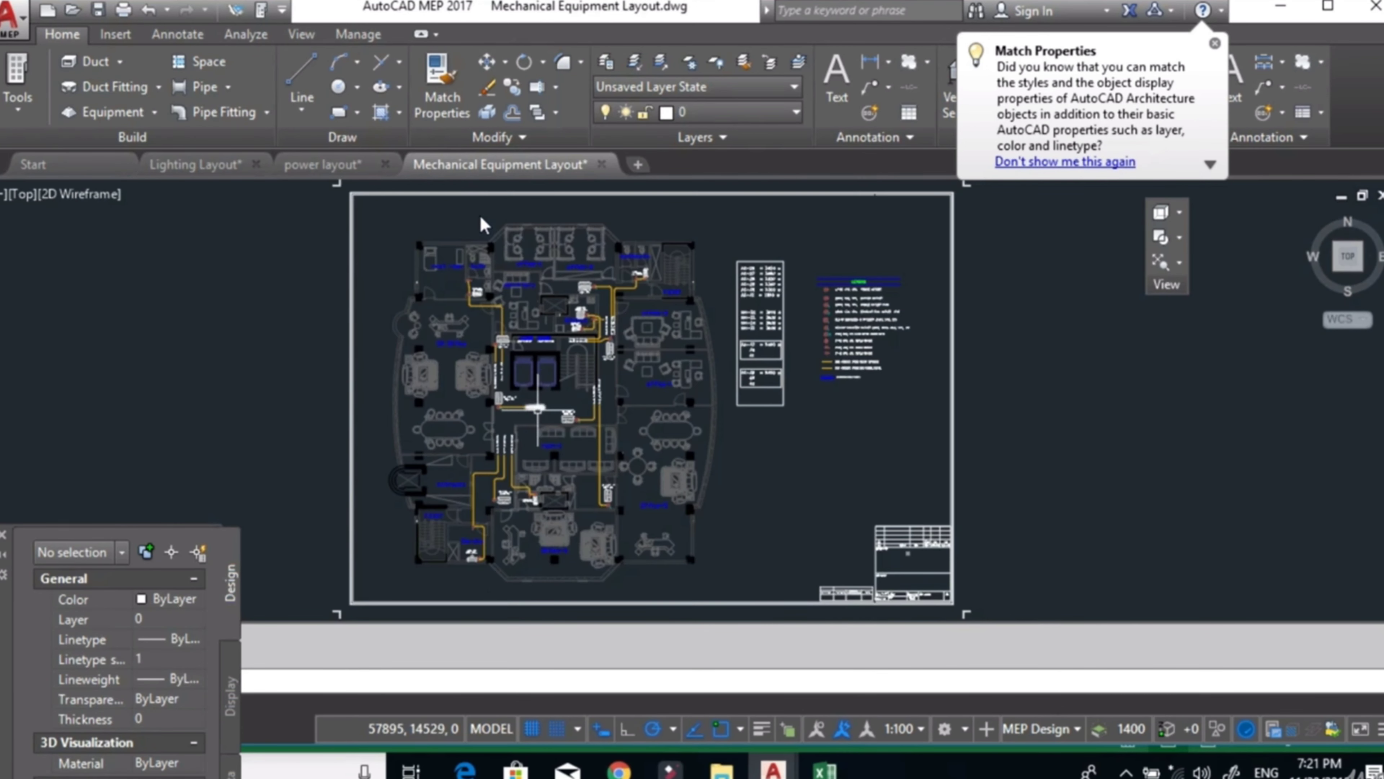
scroll(525, 408, "up", 3)
scroll(708, 414, "up", 6)
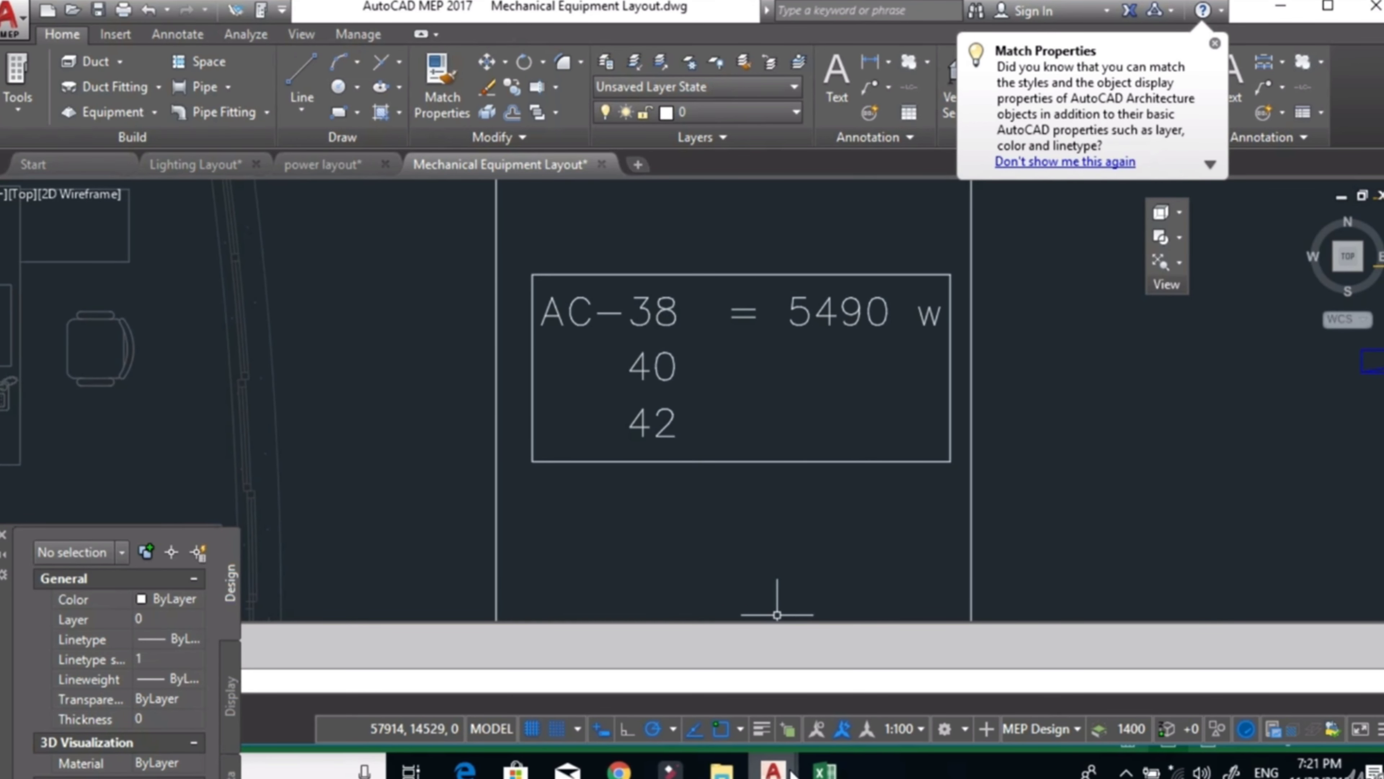
mouse_move(798, 771)
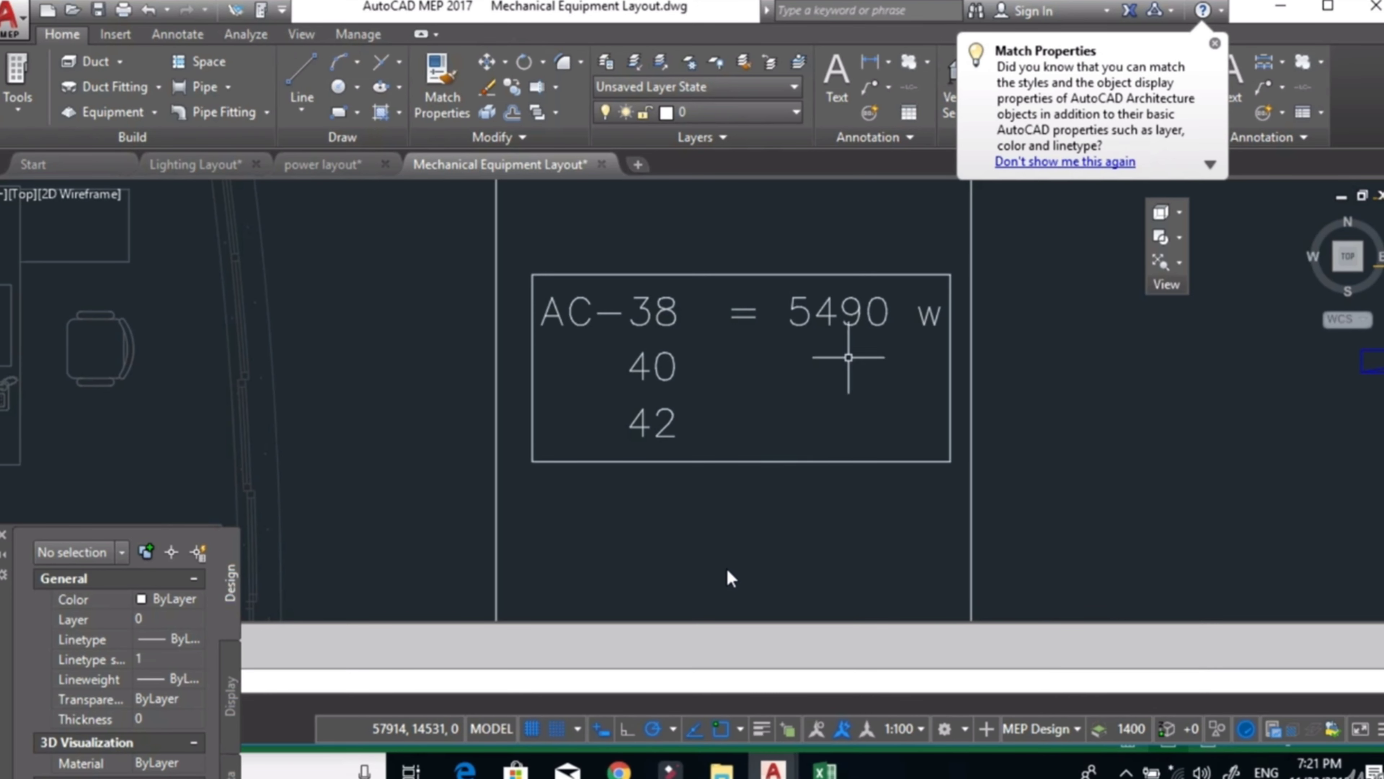
scroll(760, 415, "down", 3)
scroll(767, 414, "down", 2)
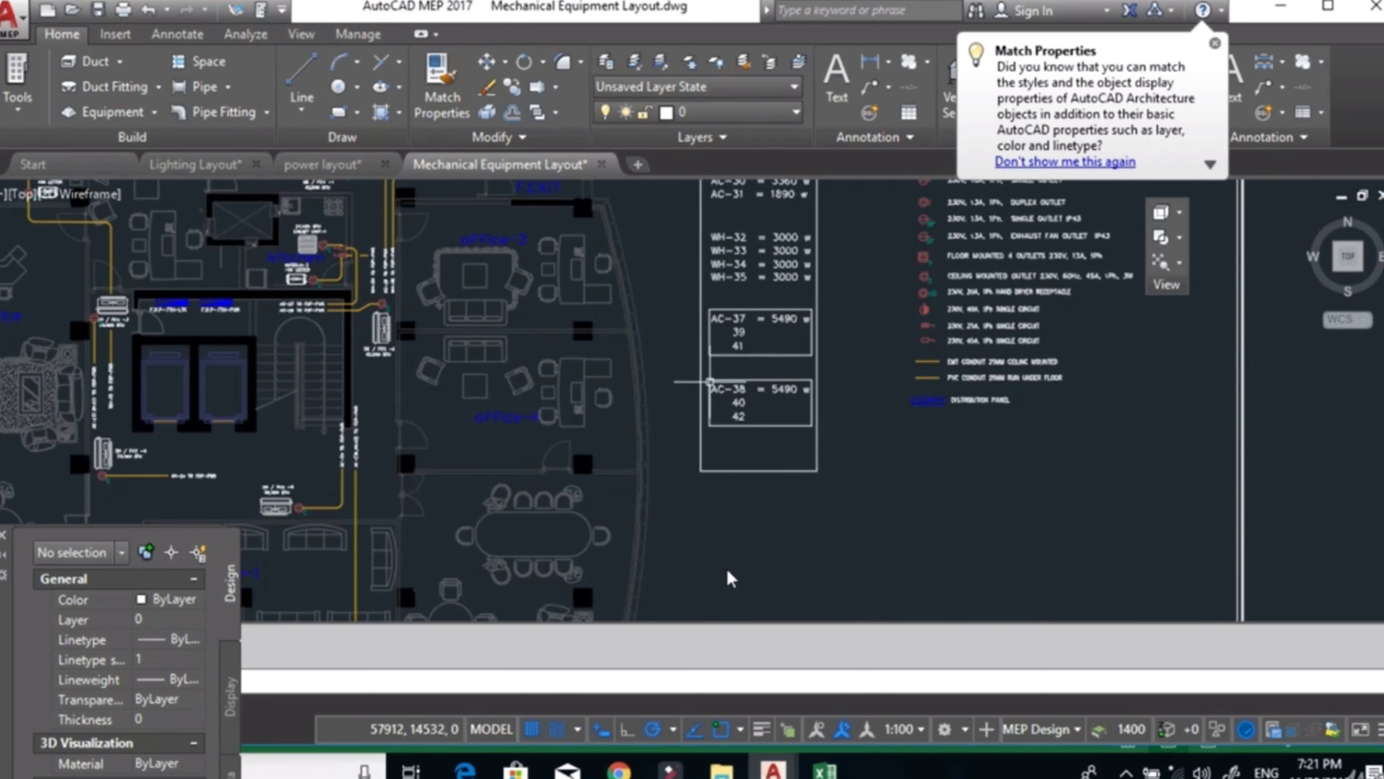
Return to the Excel load schedule and enter 48 as the number of ways.
left_click(824, 770)
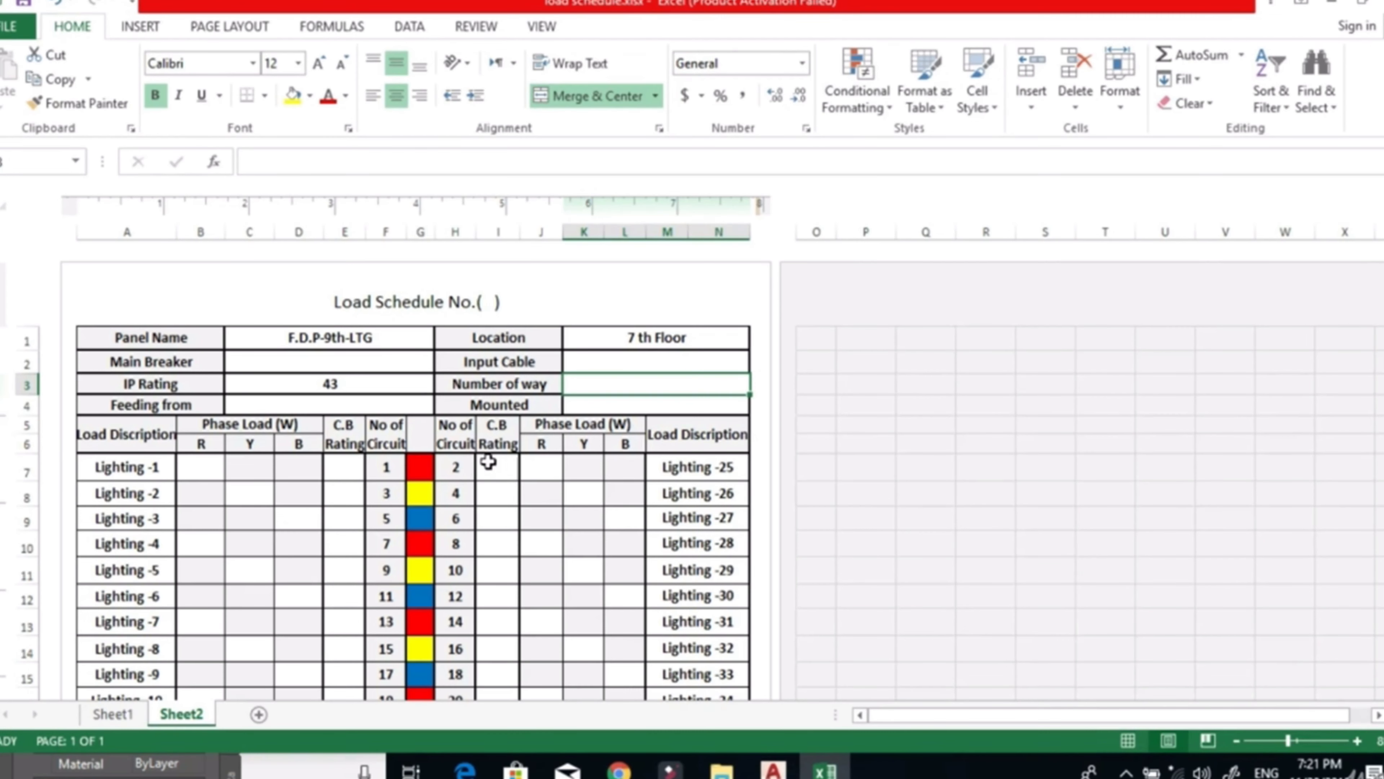
scroll(480, 452, "down", 1)
scroll(479, 444, "up", 1)
type("48")
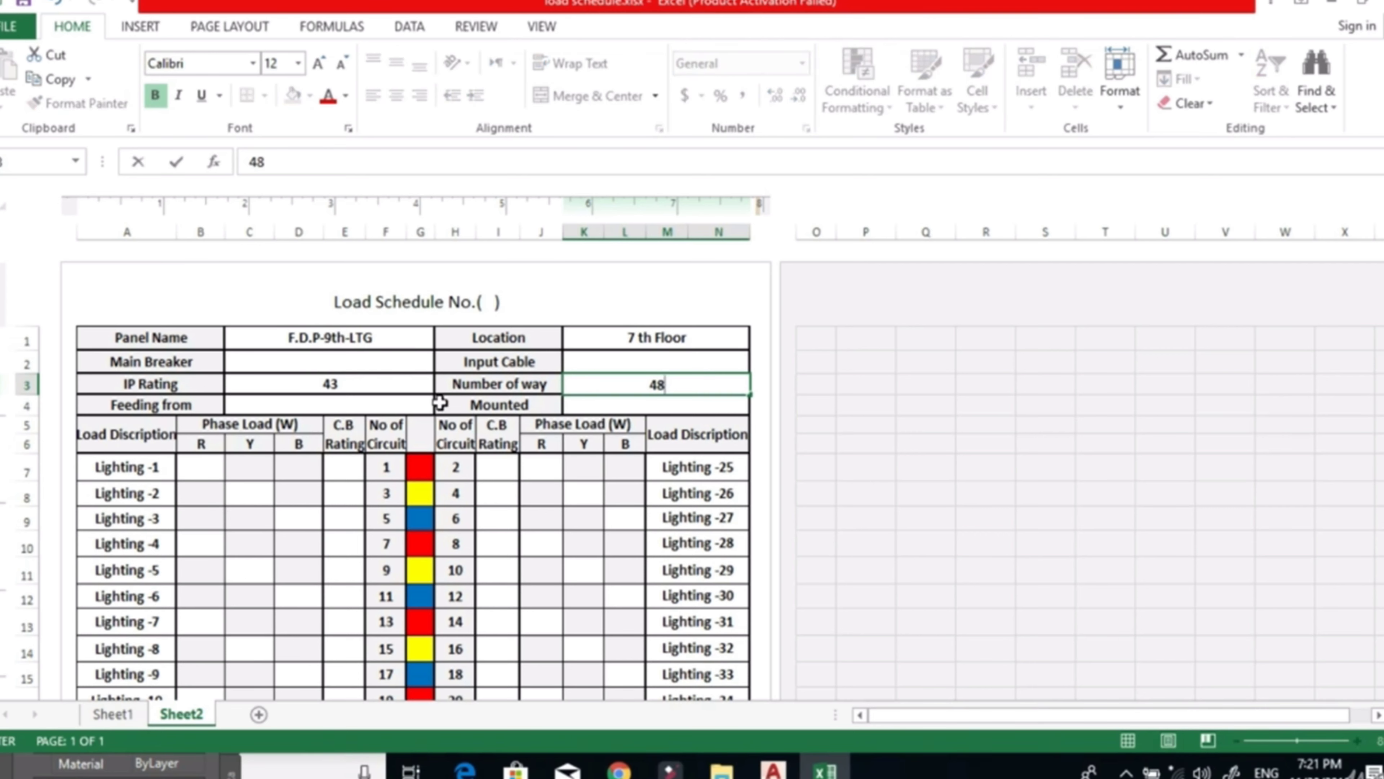
Enter M.D.P as the panel's feeding source in the schedule header.
left_click(341, 406)
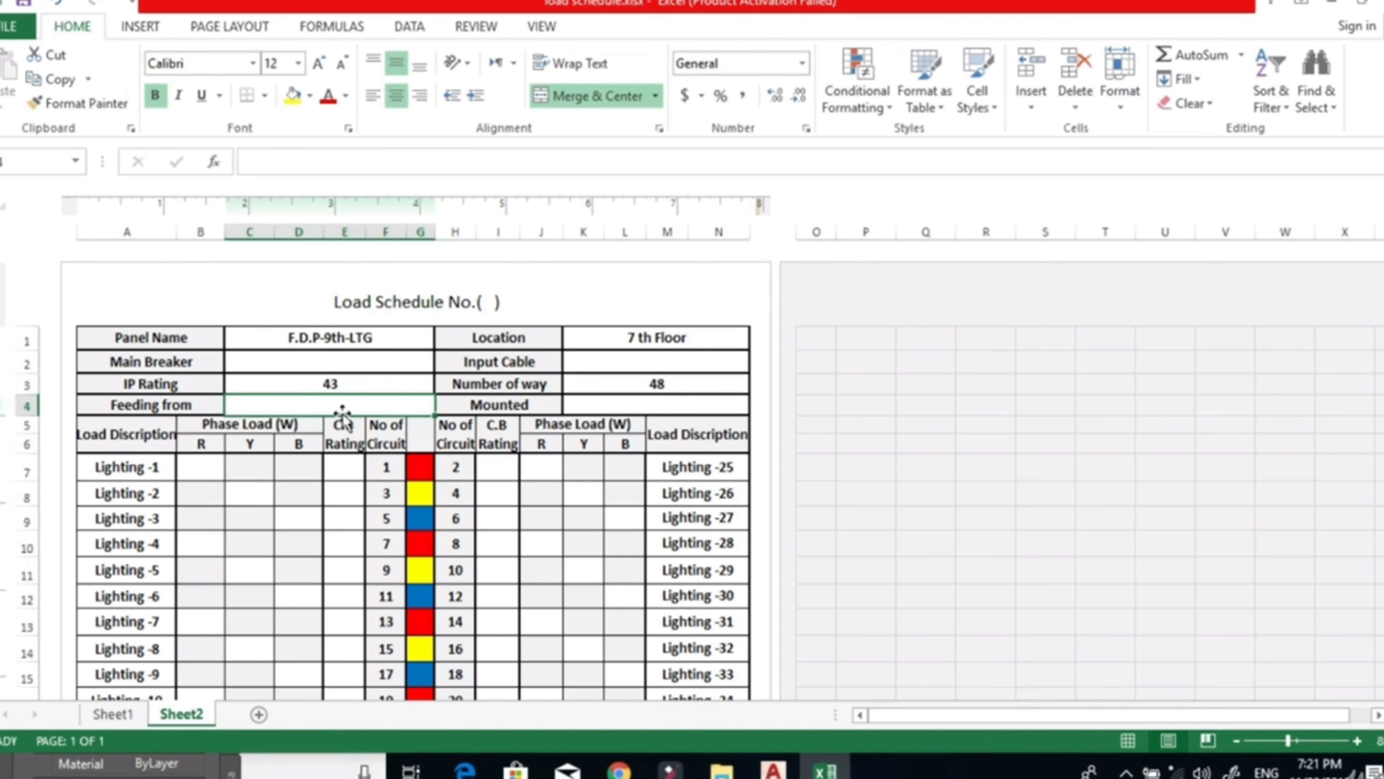
type("M>")
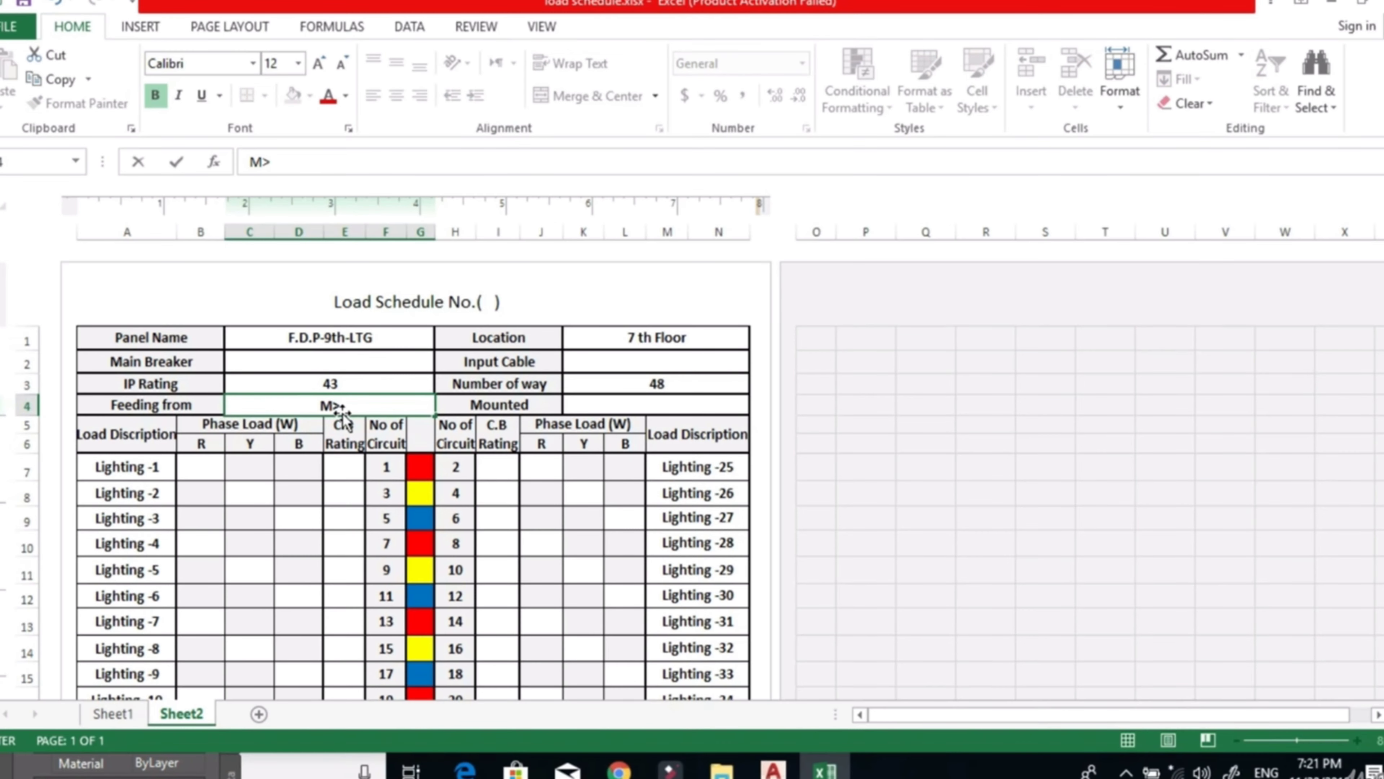
type("D")
key("BackSpace")
type("D")
type(">")
type("P")
key("BackSpace")
key("BackSpace")
type(".P")
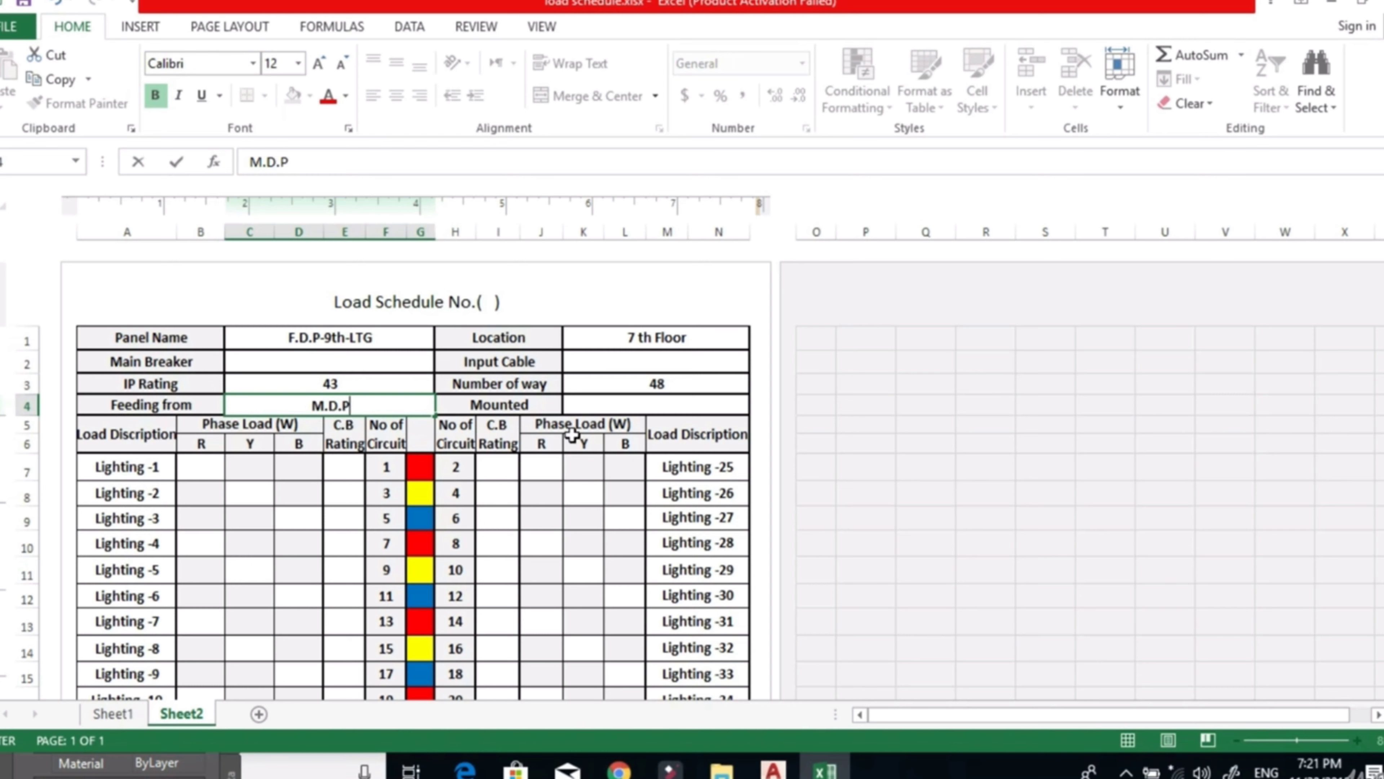
Enter Surface as the panel's mounting type in the schedule header.
left_click(619, 400)
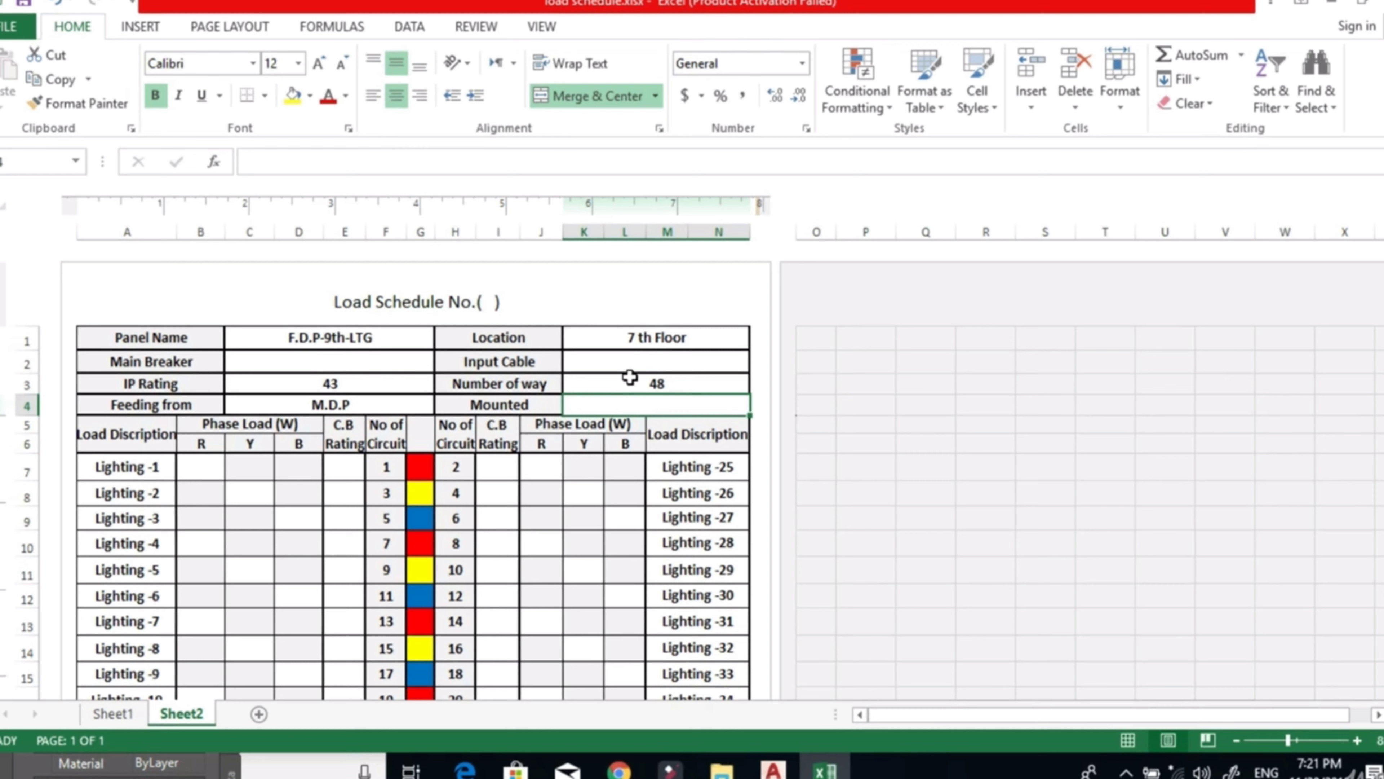
double_click(634, 406)
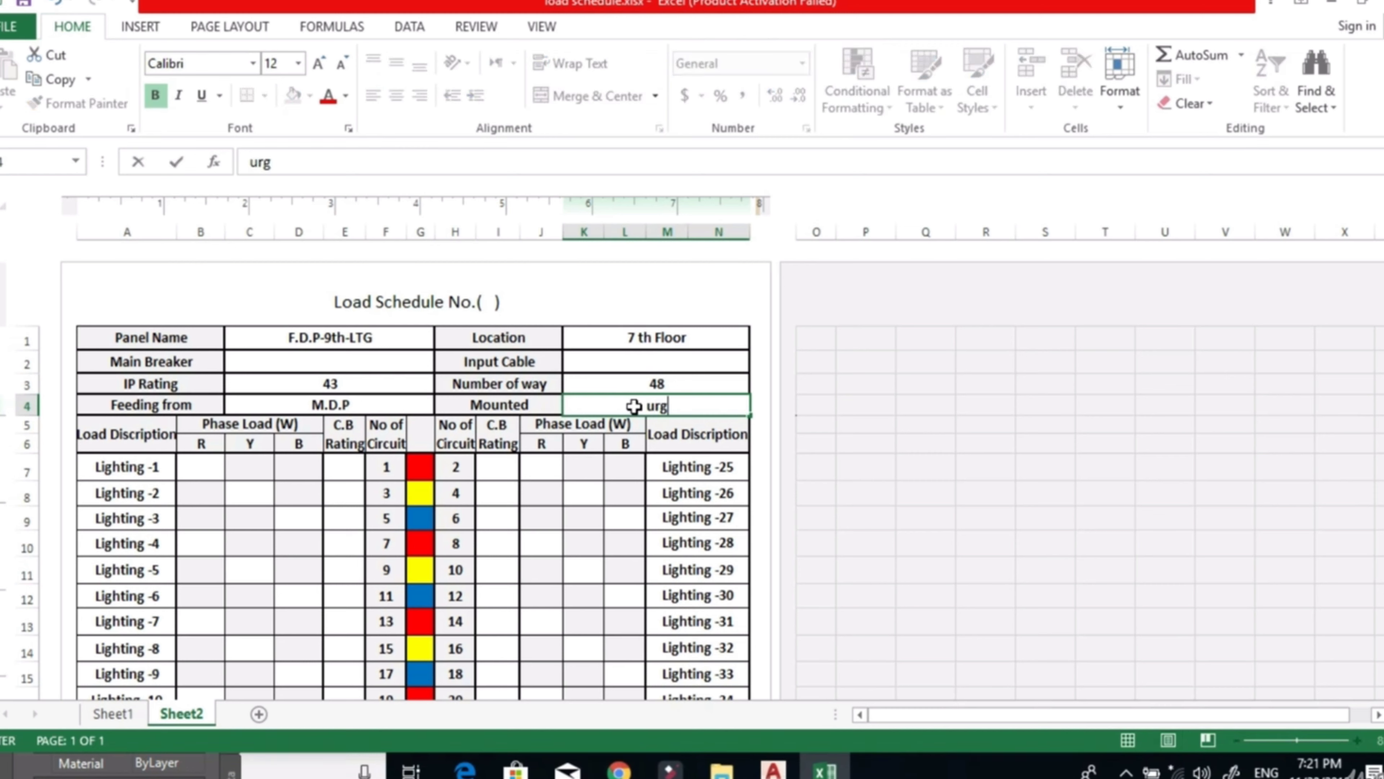
type("urface")
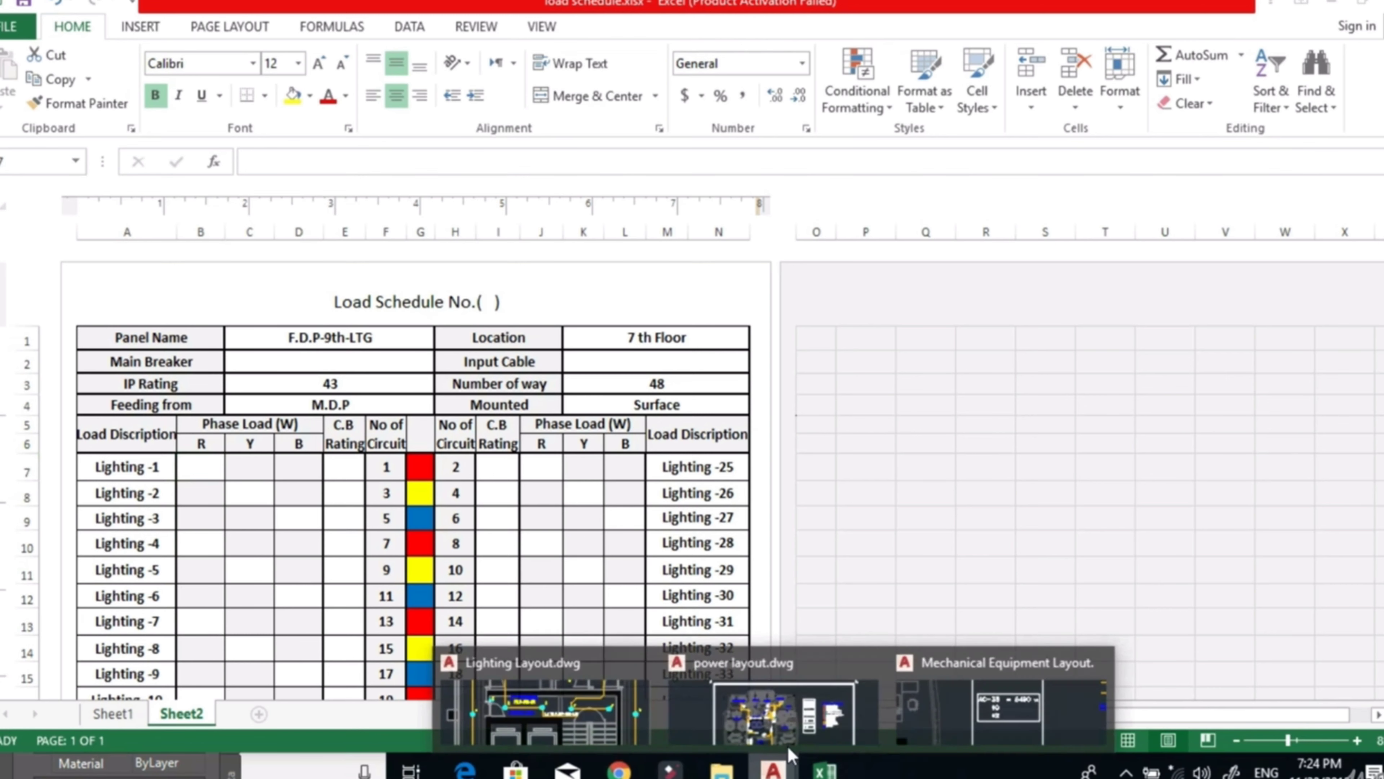
Switch to the Lighting Layout drawing in AutoCAD and examine the list of loads for circuits L1 to L8.
left_click(773, 768)
left_click(828, 715)
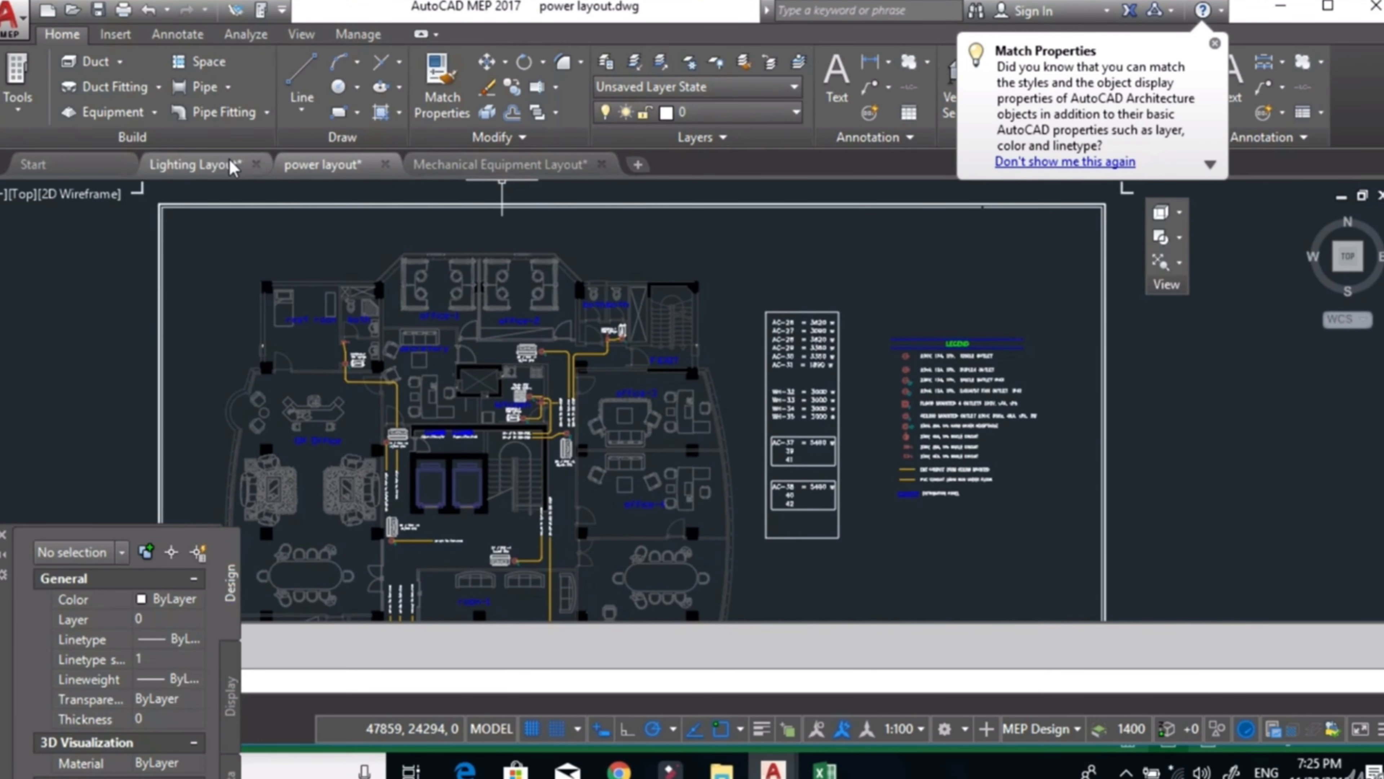
left_click(196, 164)
scroll(718, 357, "down", 5)
left_click_drag(857, 363, 411, 407)
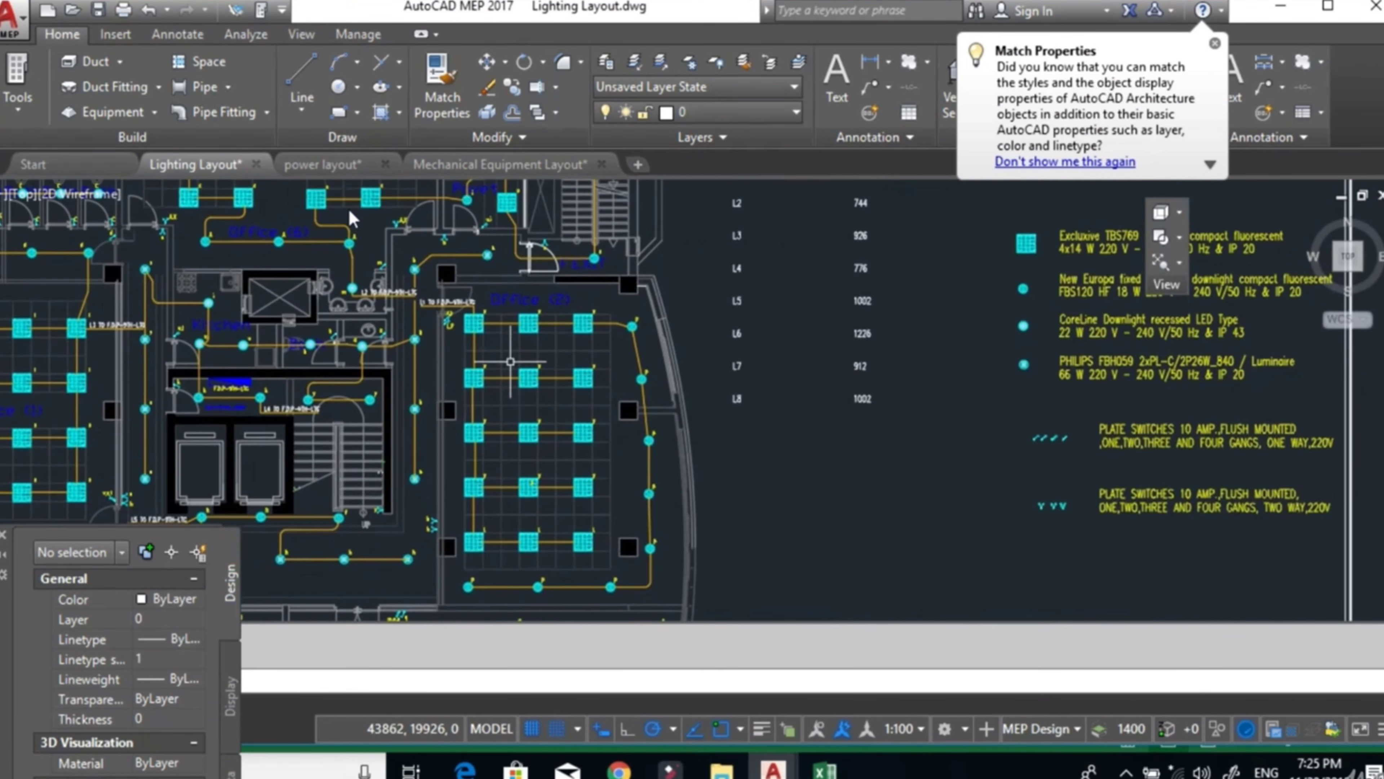
left_click_drag(714, 273, 669, 337)
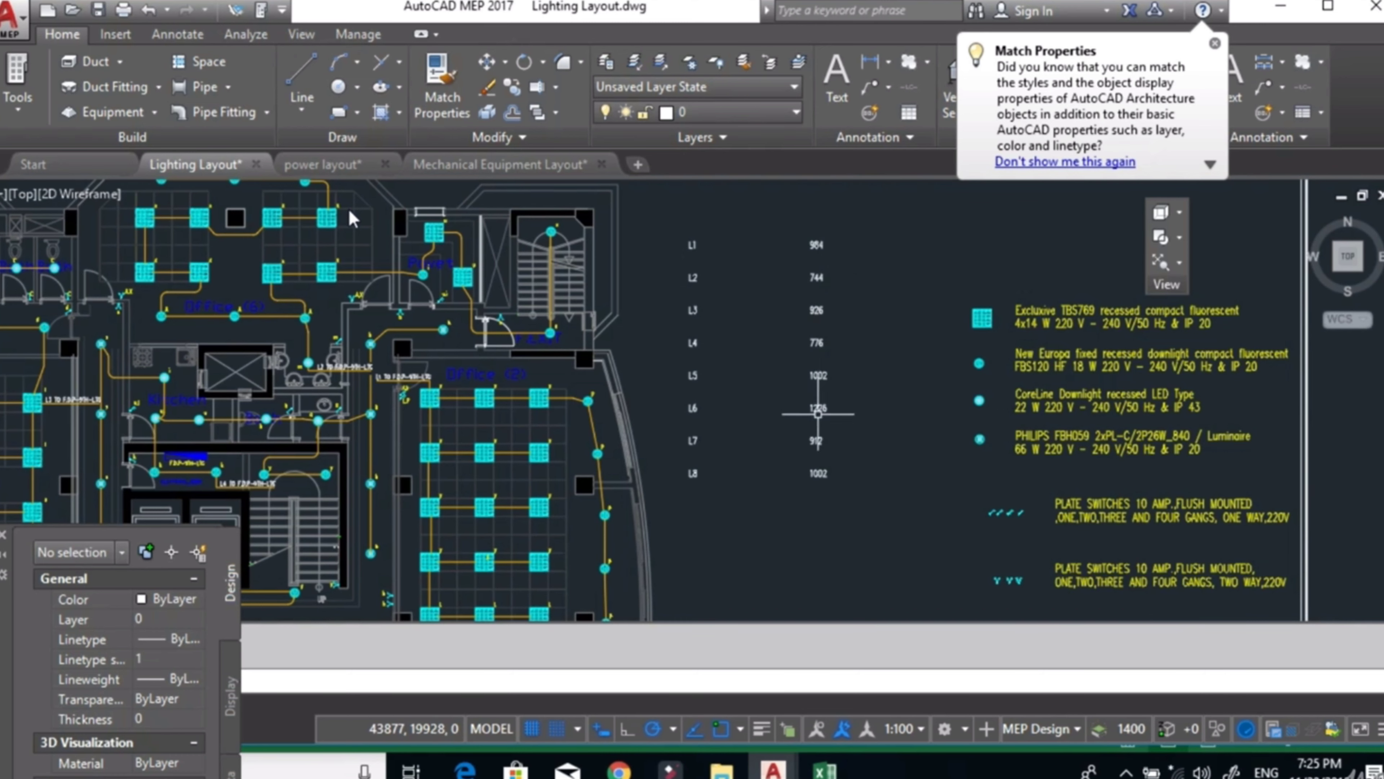
left_click(825, 769)
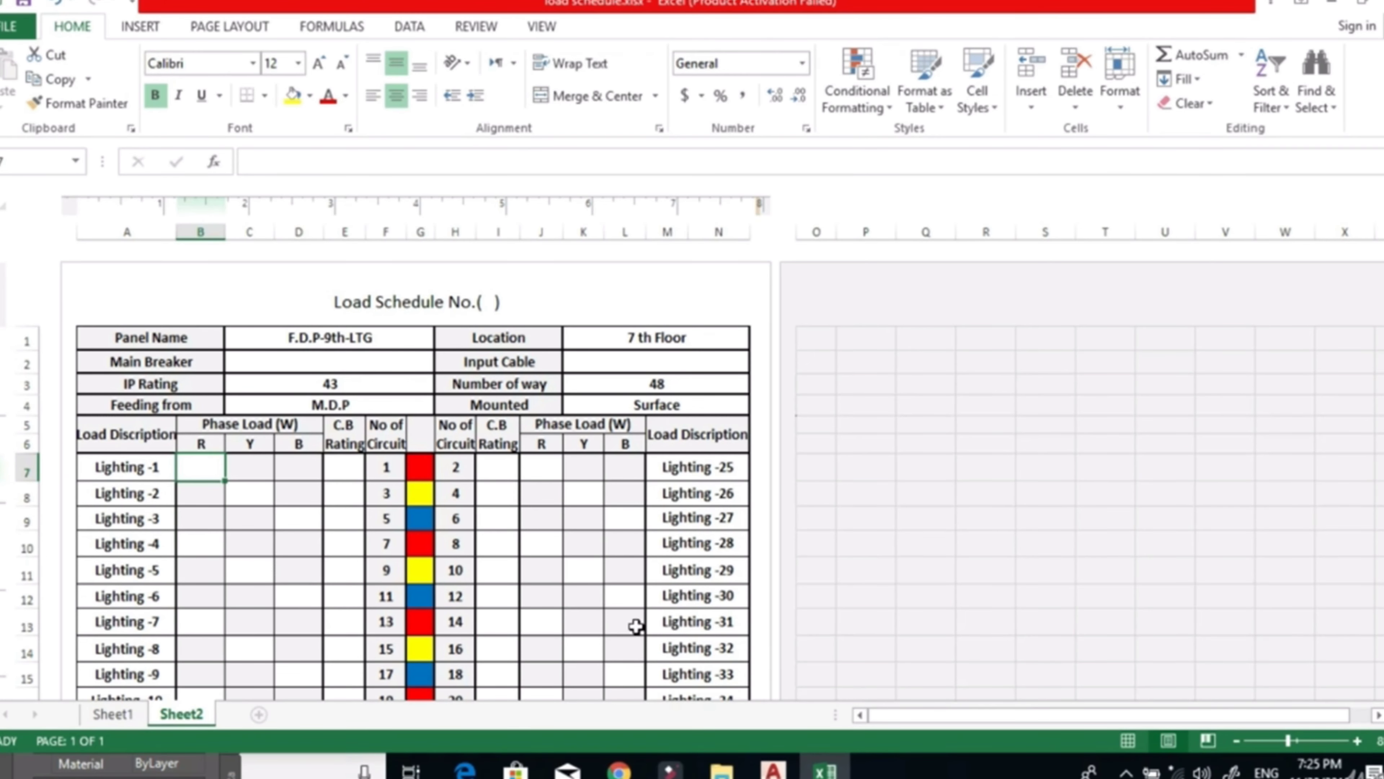
left_click(772, 769)
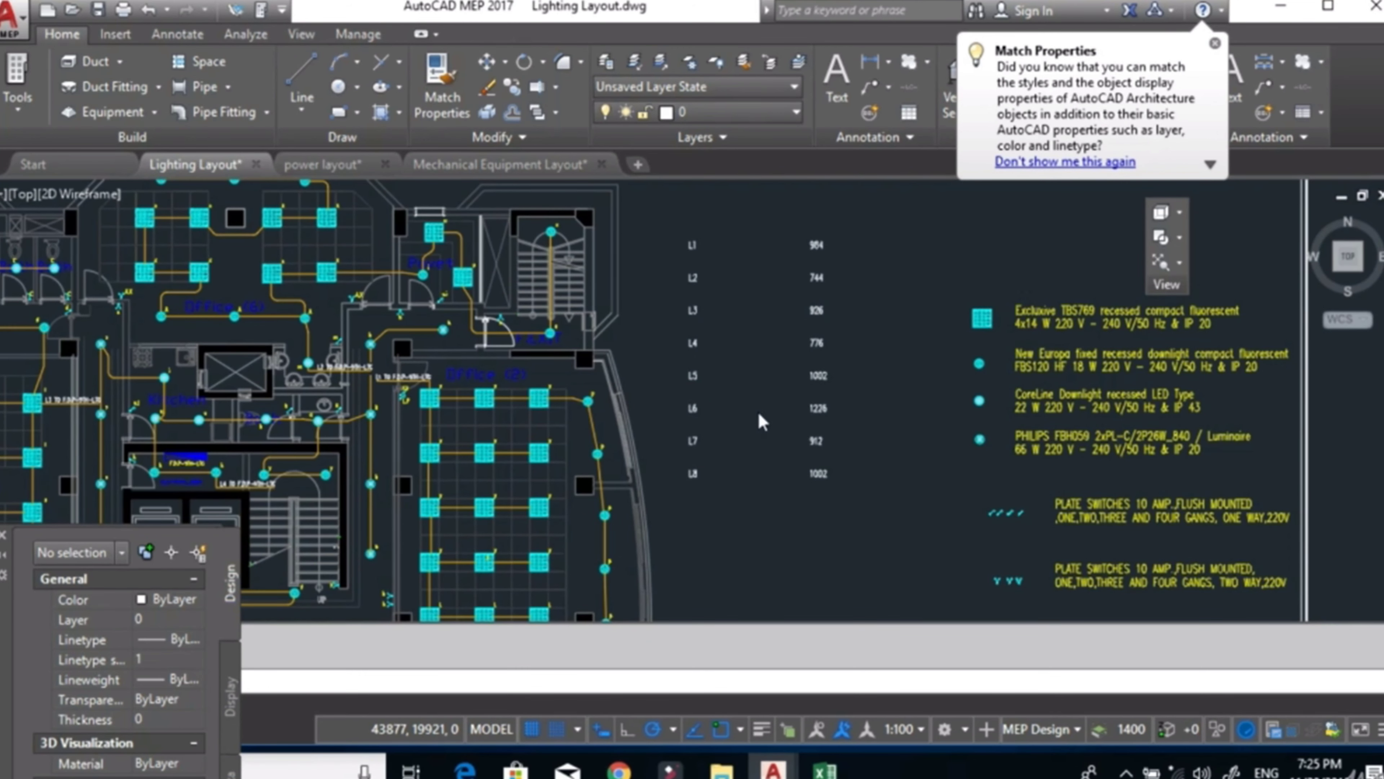
scroll(826, 248, "up", 2)
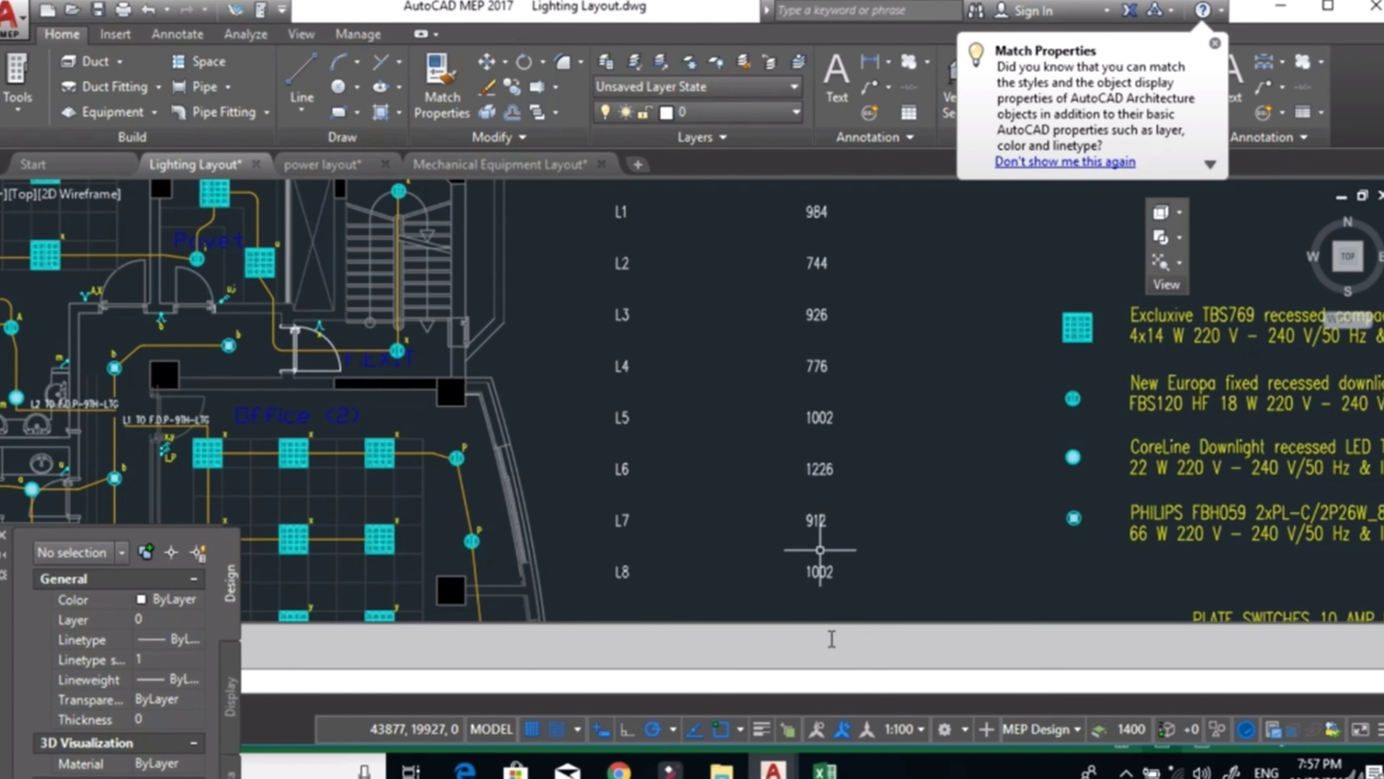
Return to the Excel load schedule and clear the load descriptions Lighting -5 through Lighting -24 in column A.
left_click(824, 768)
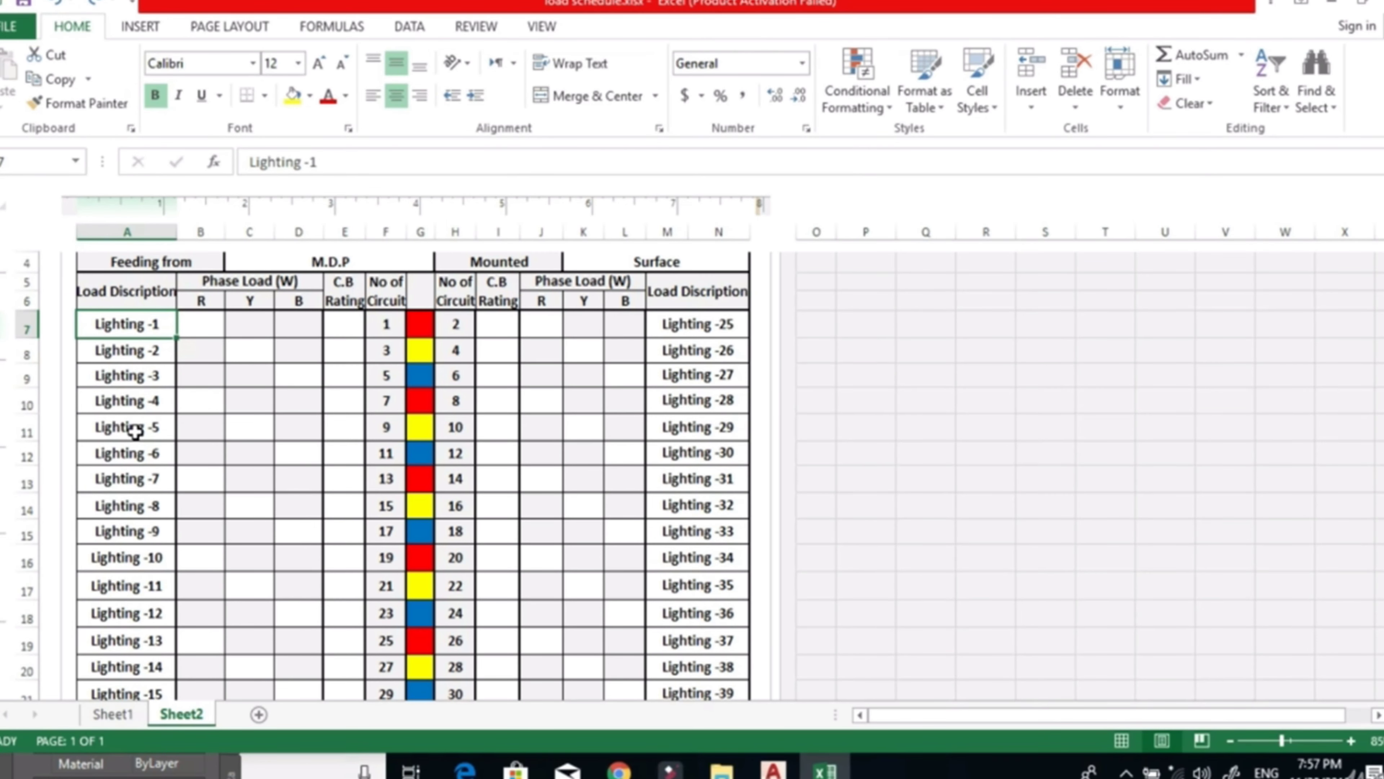
left_click_drag(135, 432, 125, 532)
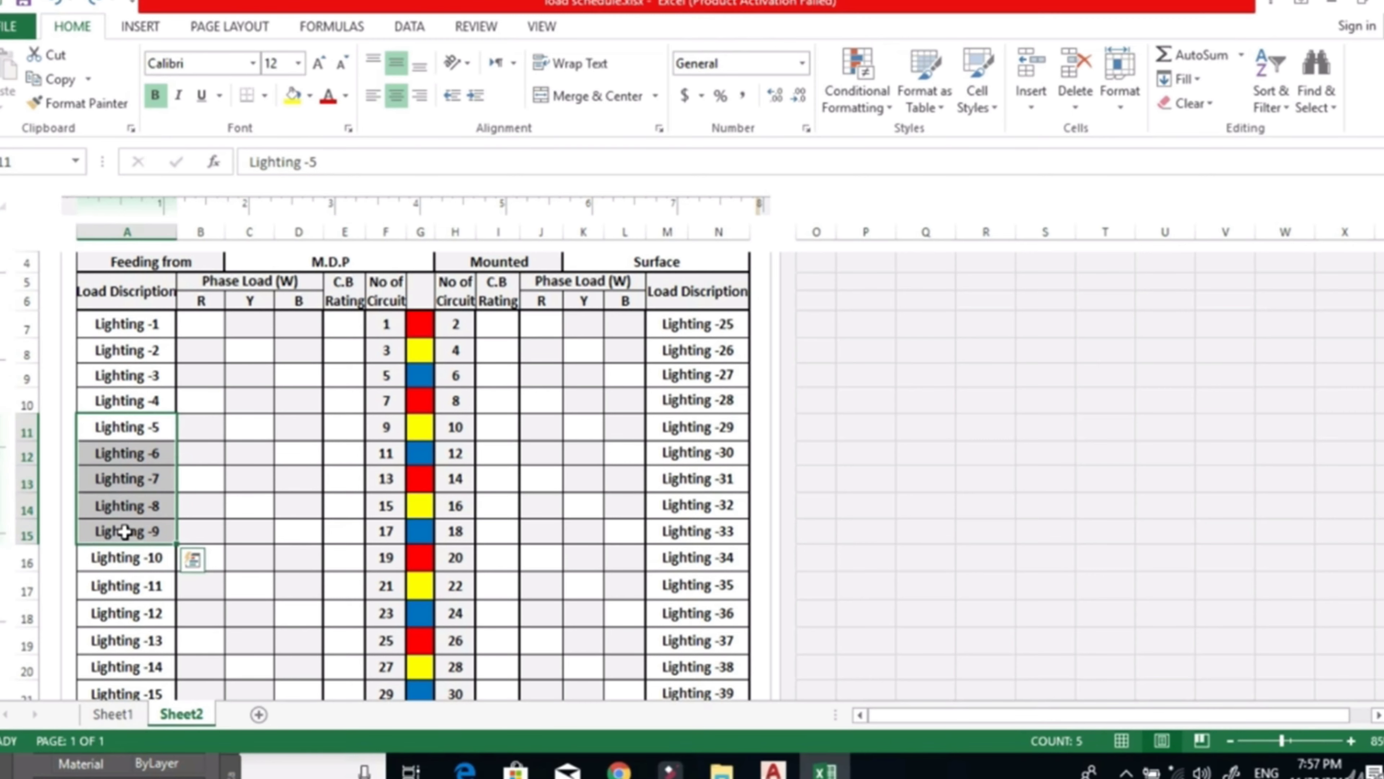
key("Delete")
scroll(124, 532, "down", 2)
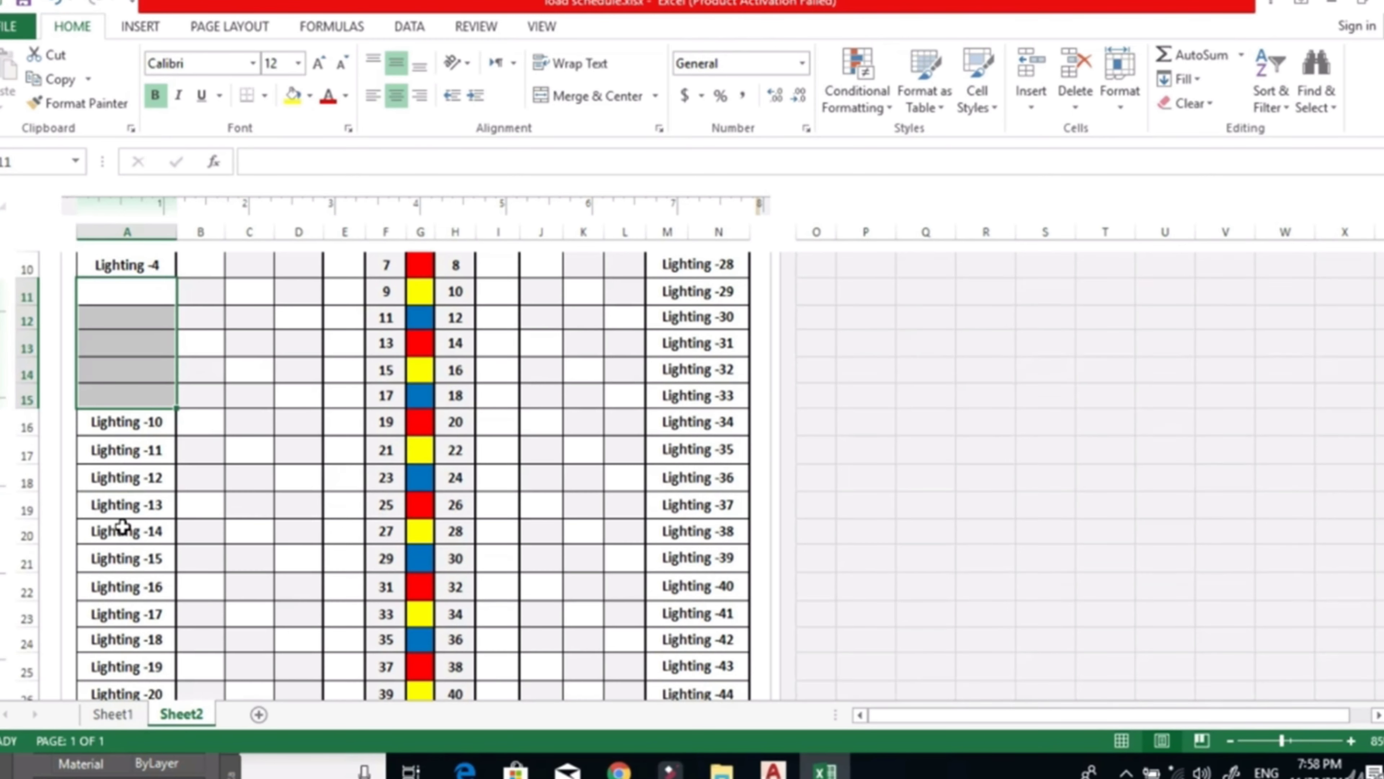
scroll(121, 524, "down", 1)
left_click_drag(147, 347, 140, 687)
key("Delete")
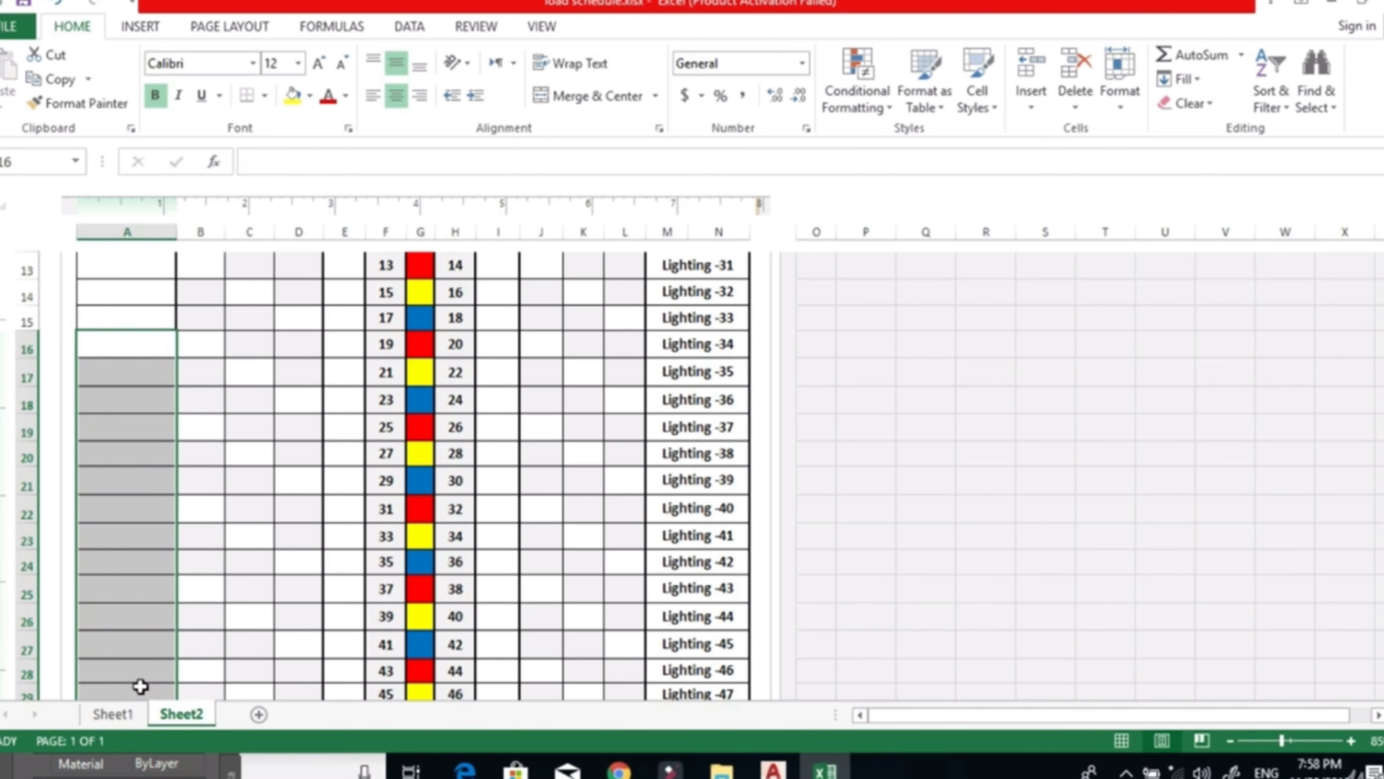
scroll(141, 687, "down", 2)
left_click(121, 564)
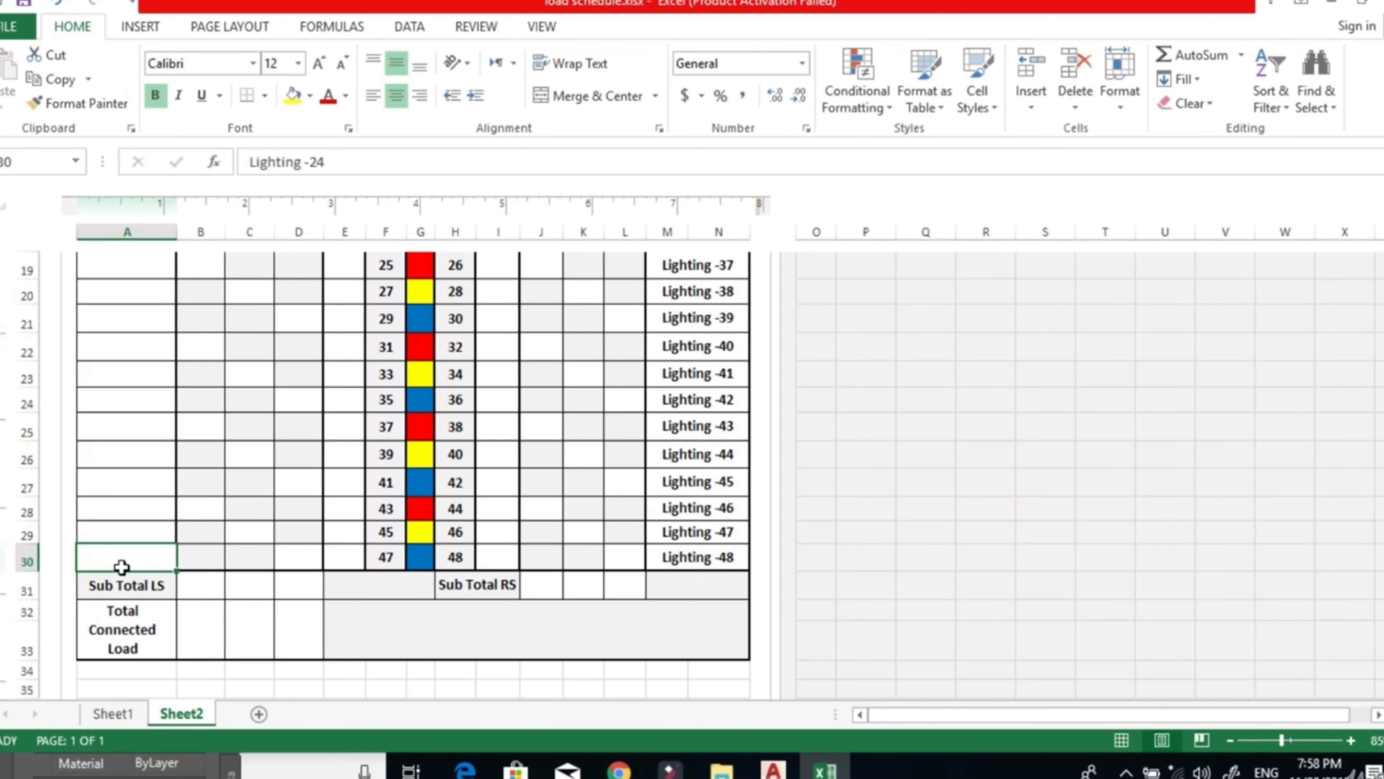
Clear the load descriptions Lighting -39 through Lighting -48 in the merged M:N column.
left_click_drag(714, 555, 695, 321)
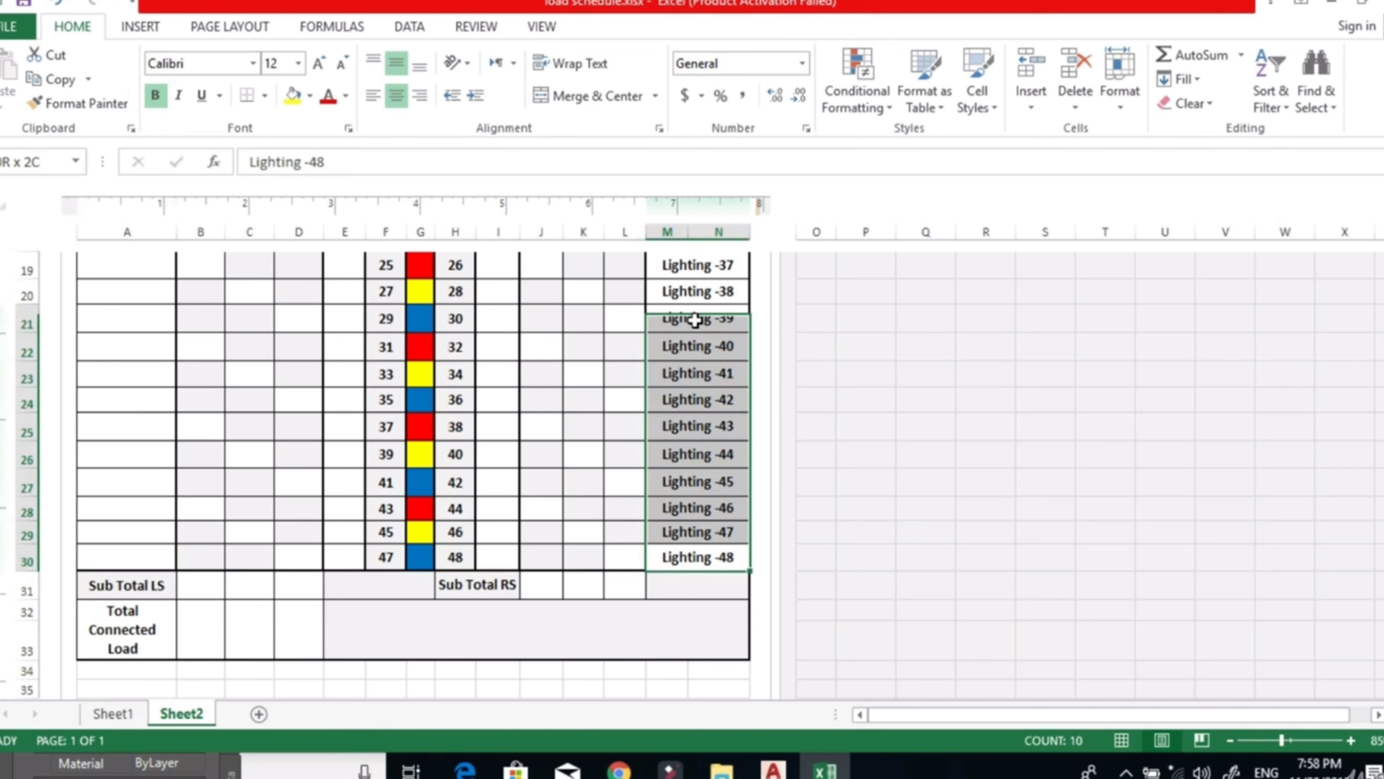
scroll(686, 371, "up", 3)
scroll(689, 377, "down", 4)
key("Delete")
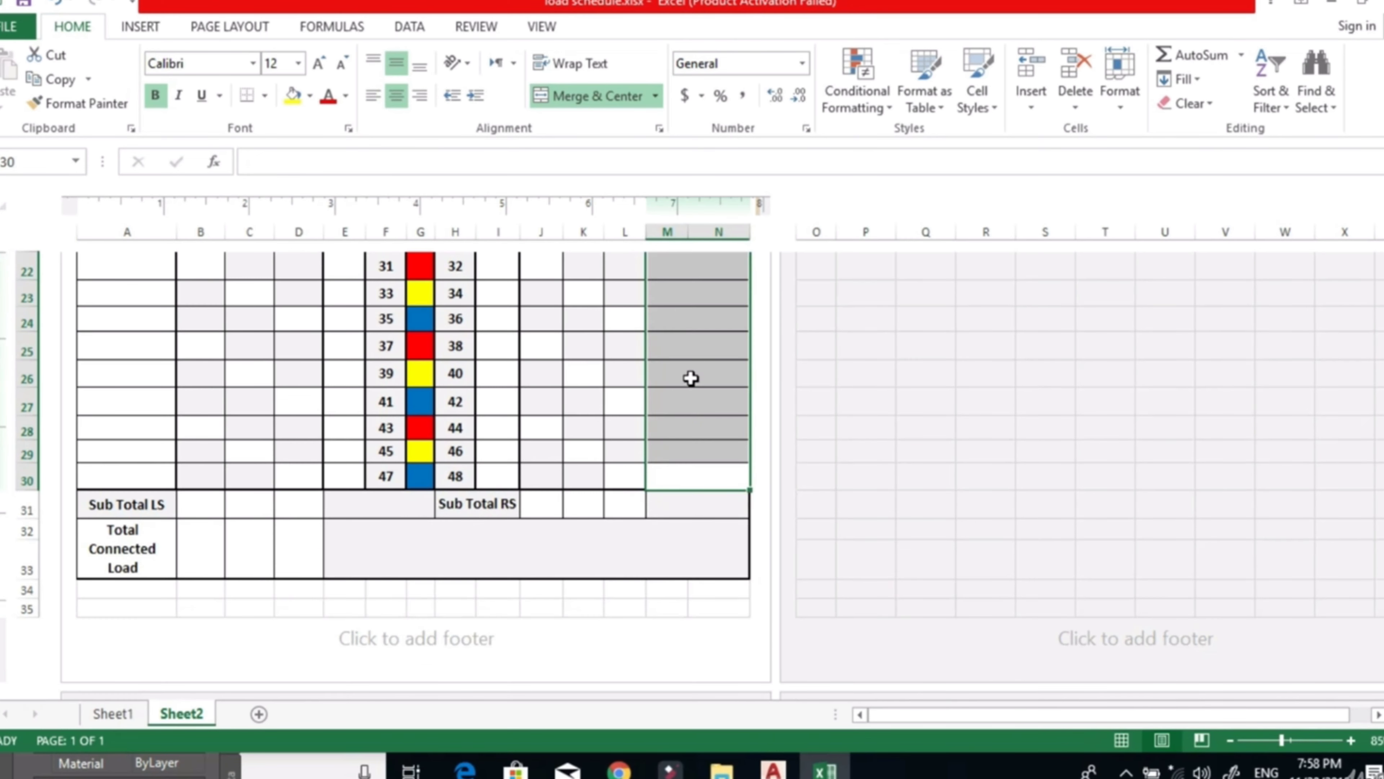
scroll(690, 377, "up", 6)
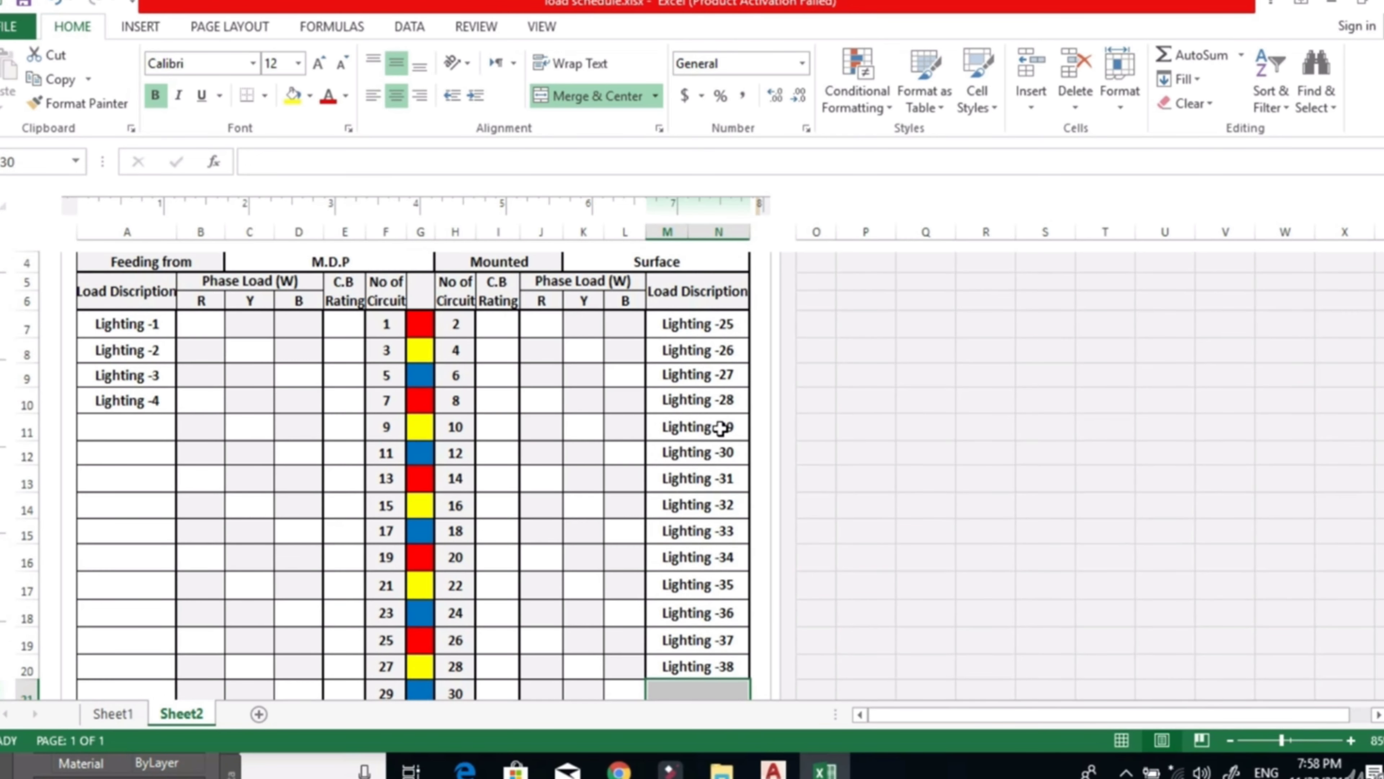
Clear descriptions Lighting -29 through Lighting -38 and renumber the remaining ones 1, 3, 5, 7 in column A and 2, 4, 6, 8 in M:N.
left_click_drag(721, 427, 723, 659)
key("Delete")
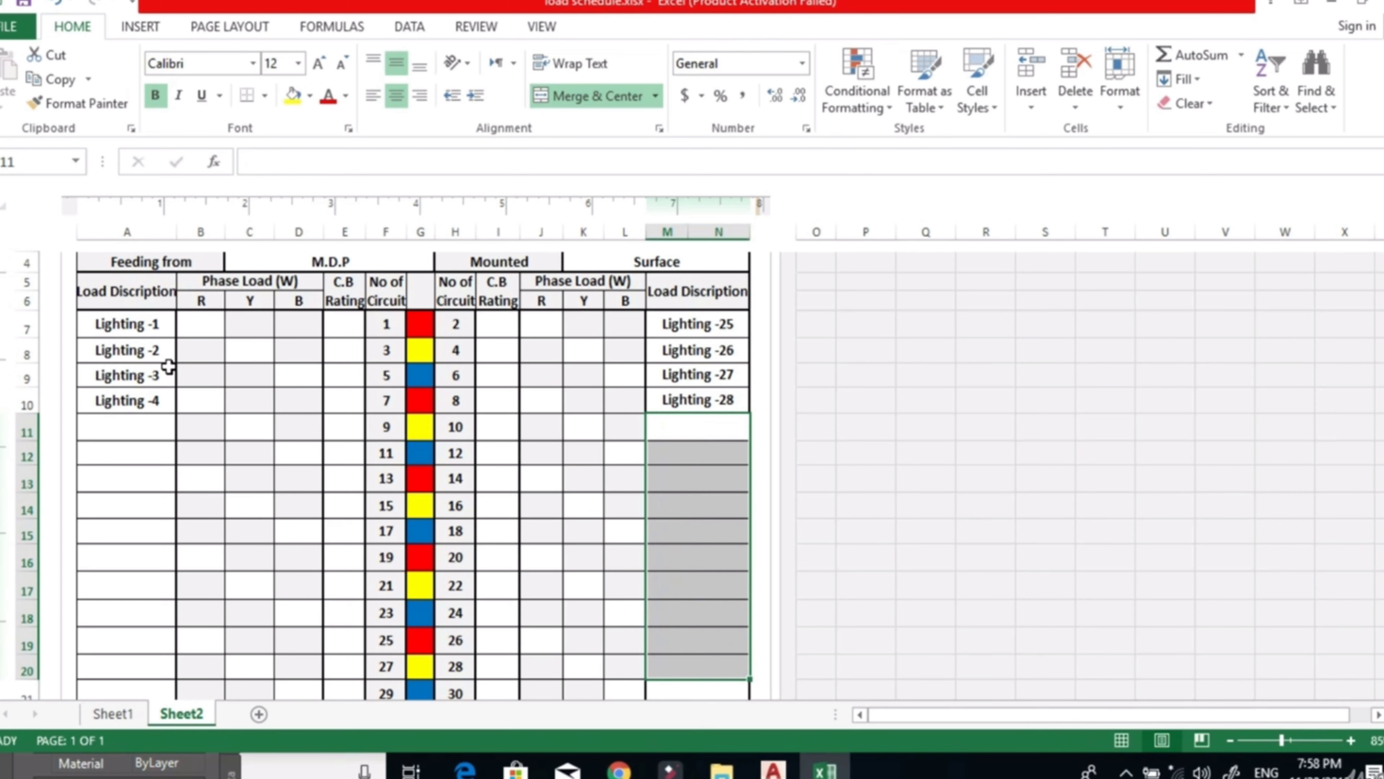
left_click(138, 323)
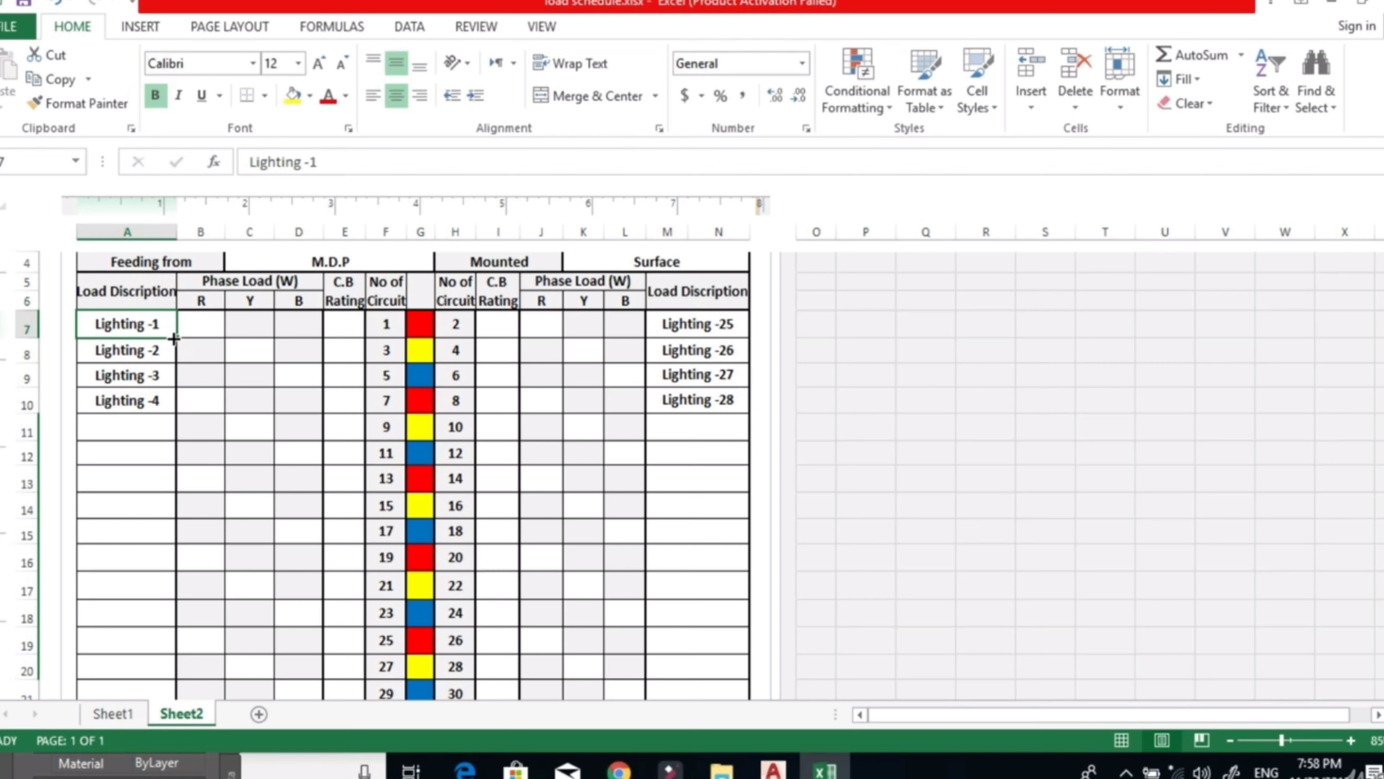
double_click(727, 326)
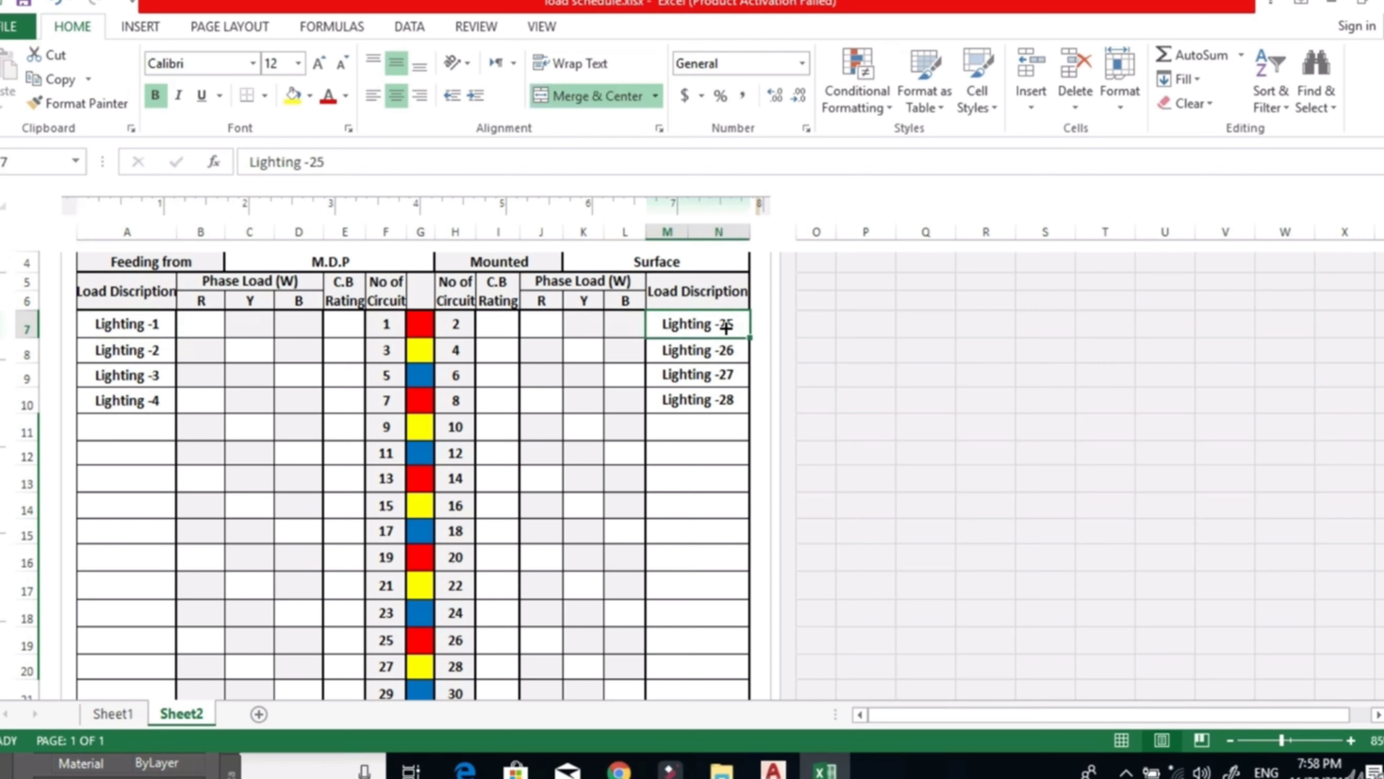
left_click_drag(715, 326, 742, 327)
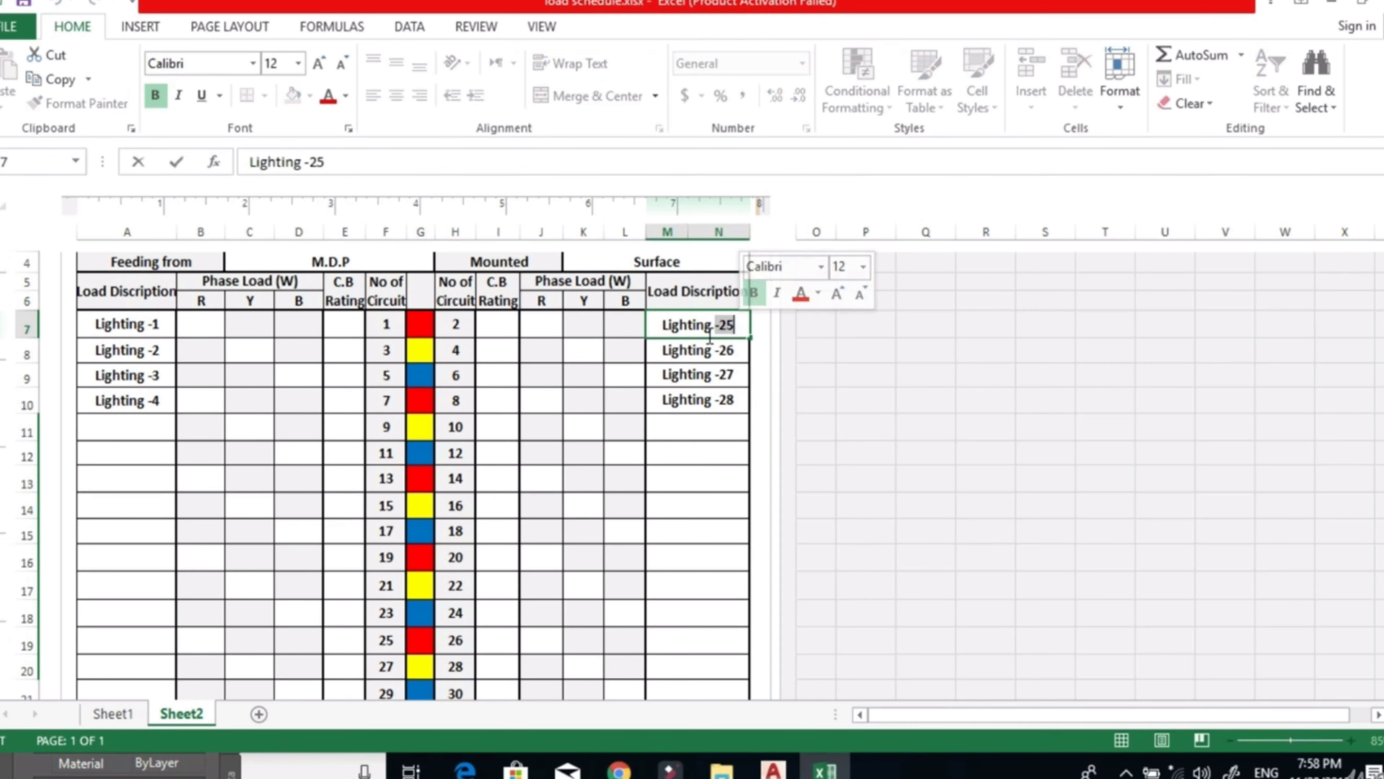
type("-2")
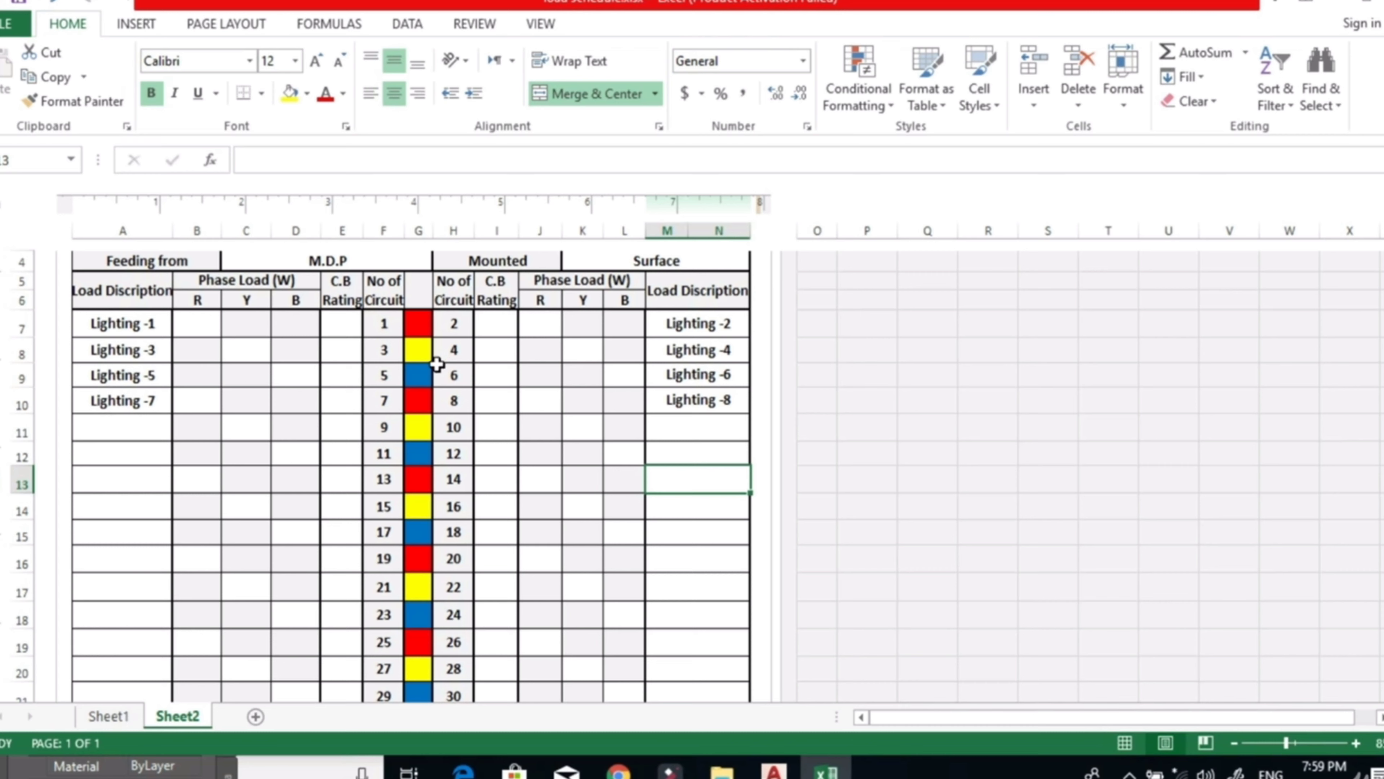
Enter the R-phase loads of 984 W for Lighting -1 and 744 W for Lighting -2.
left_click(197, 327)
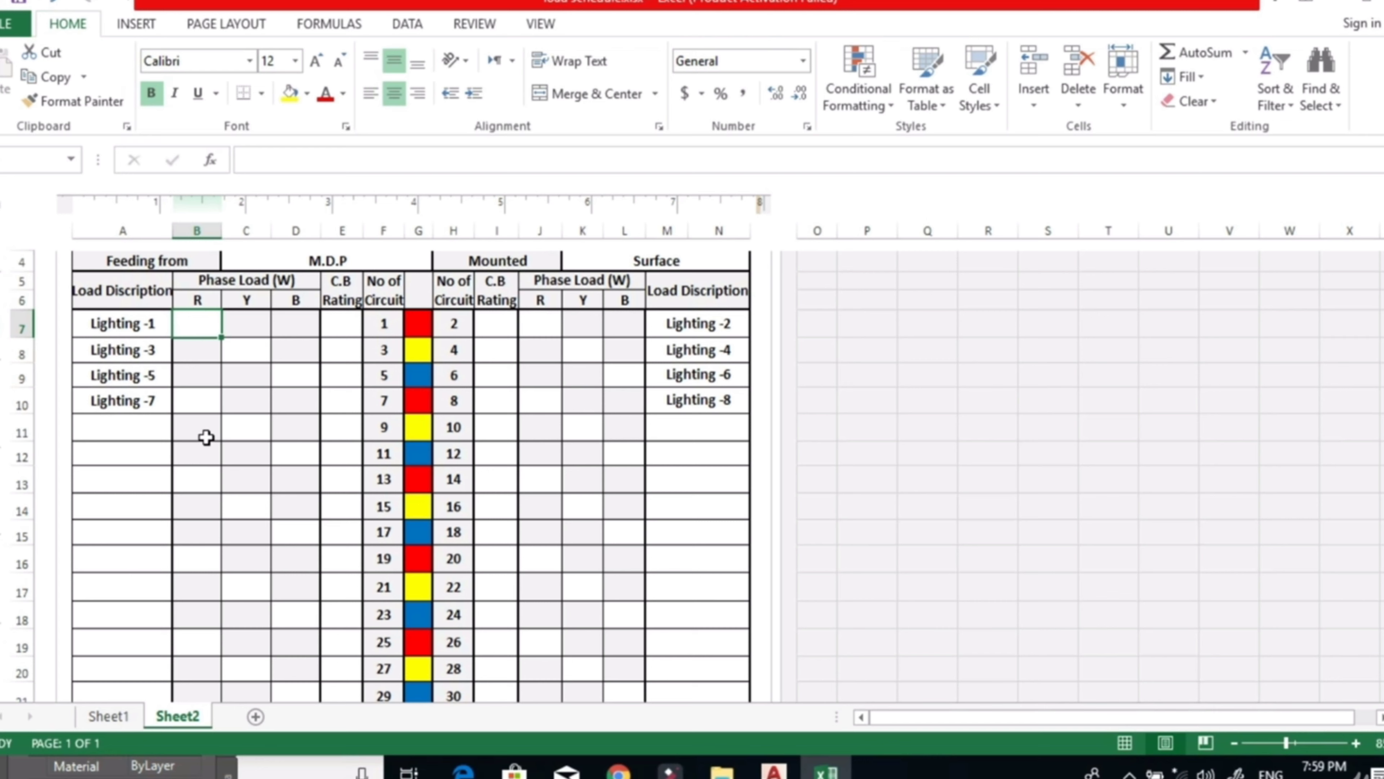
type("984")
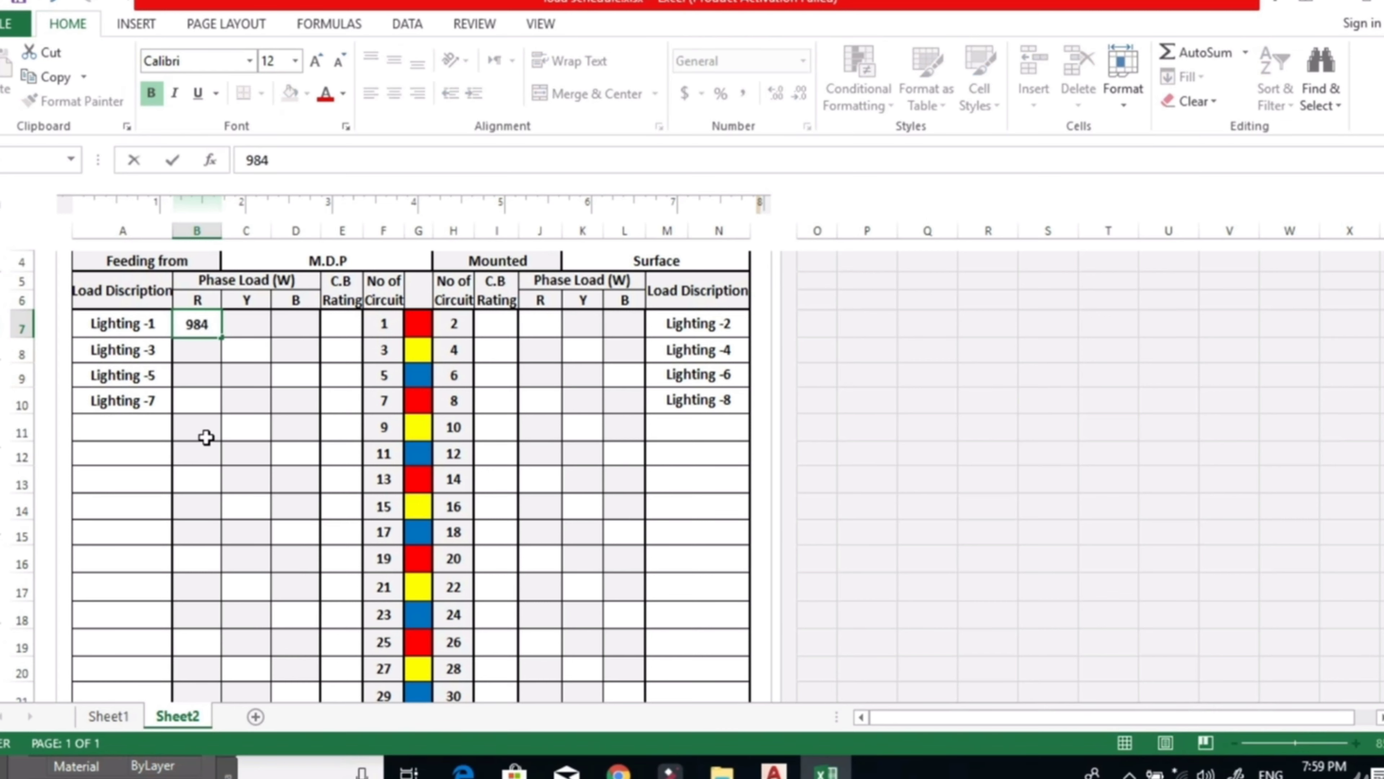
left_click(534, 326)
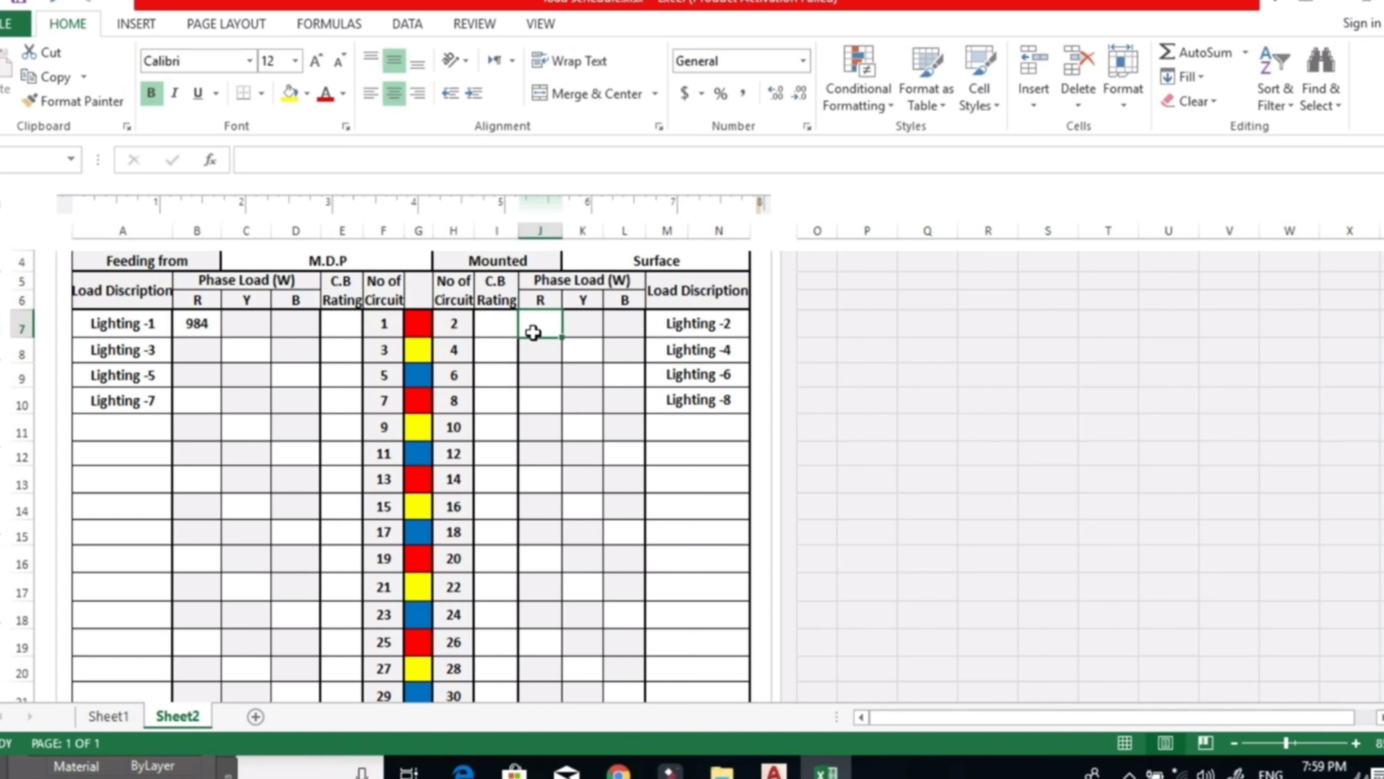
type("744")
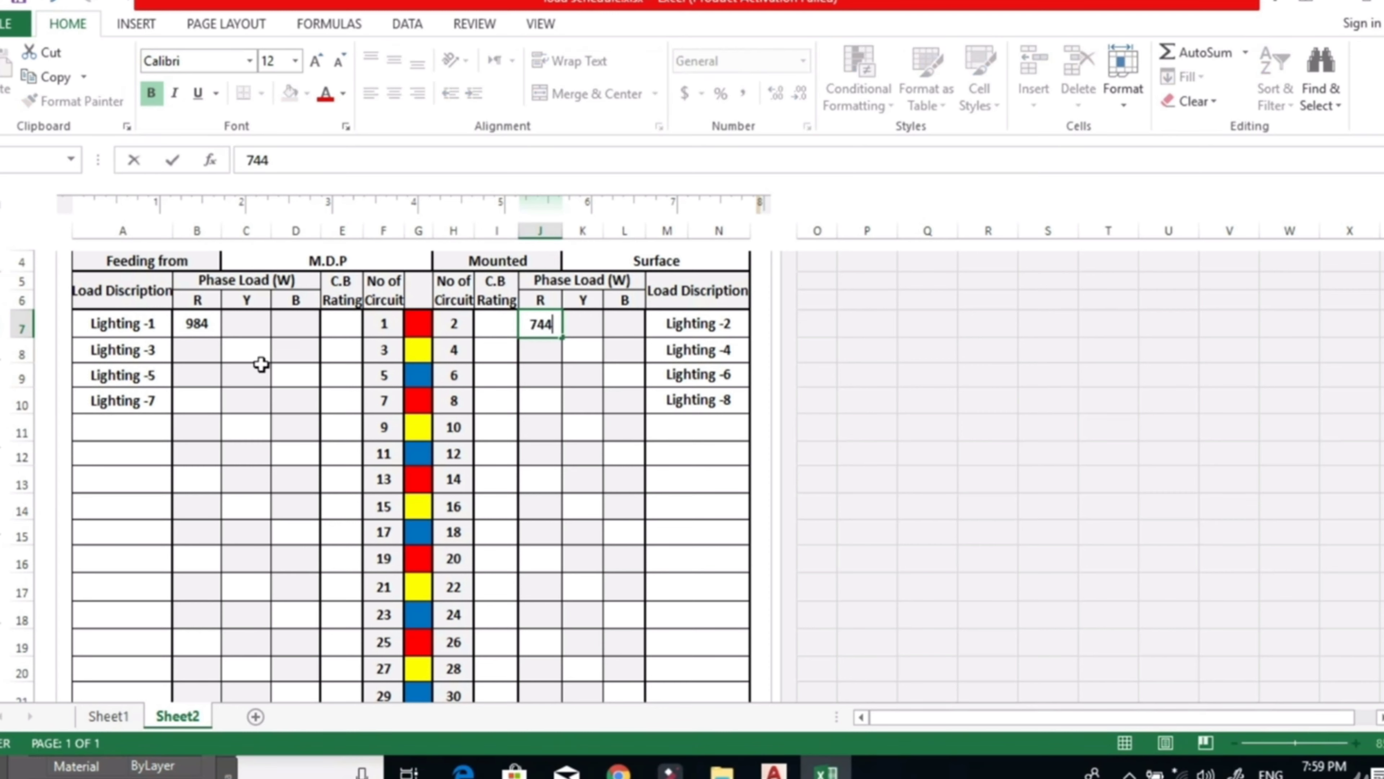
Enter the Y-phase loads of 926 W for Lighting -3 and 776 W for Lighting -4.
left_click(257, 351)
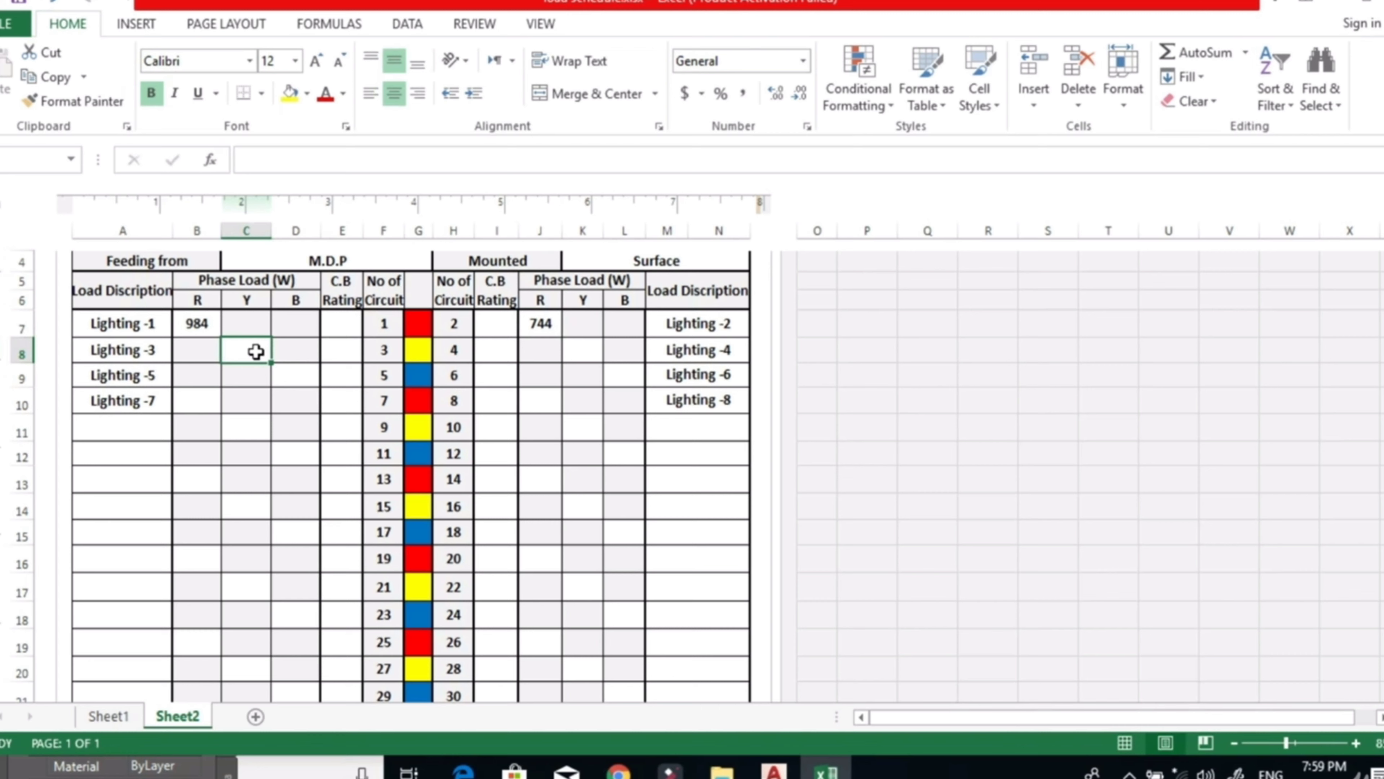
type("926")
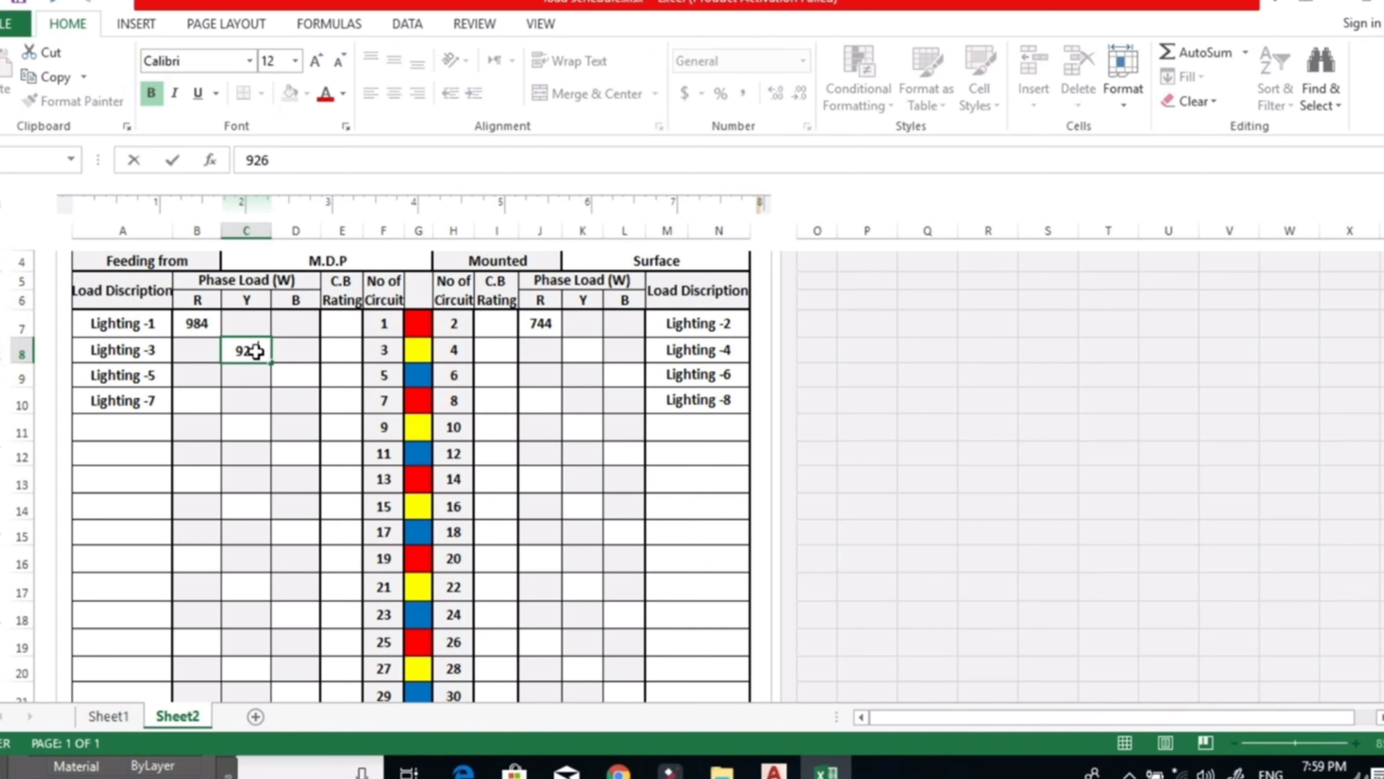
left_click(584, 354)
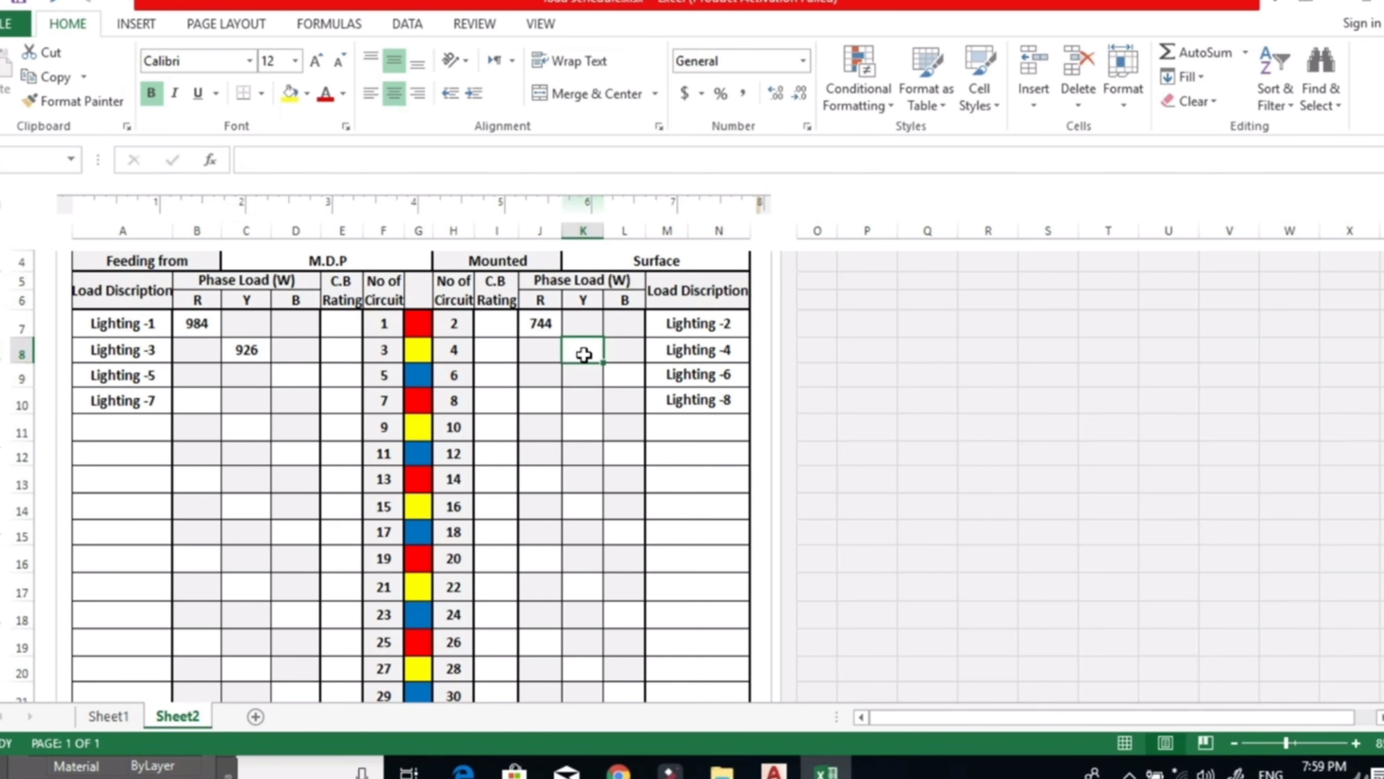
type("100")
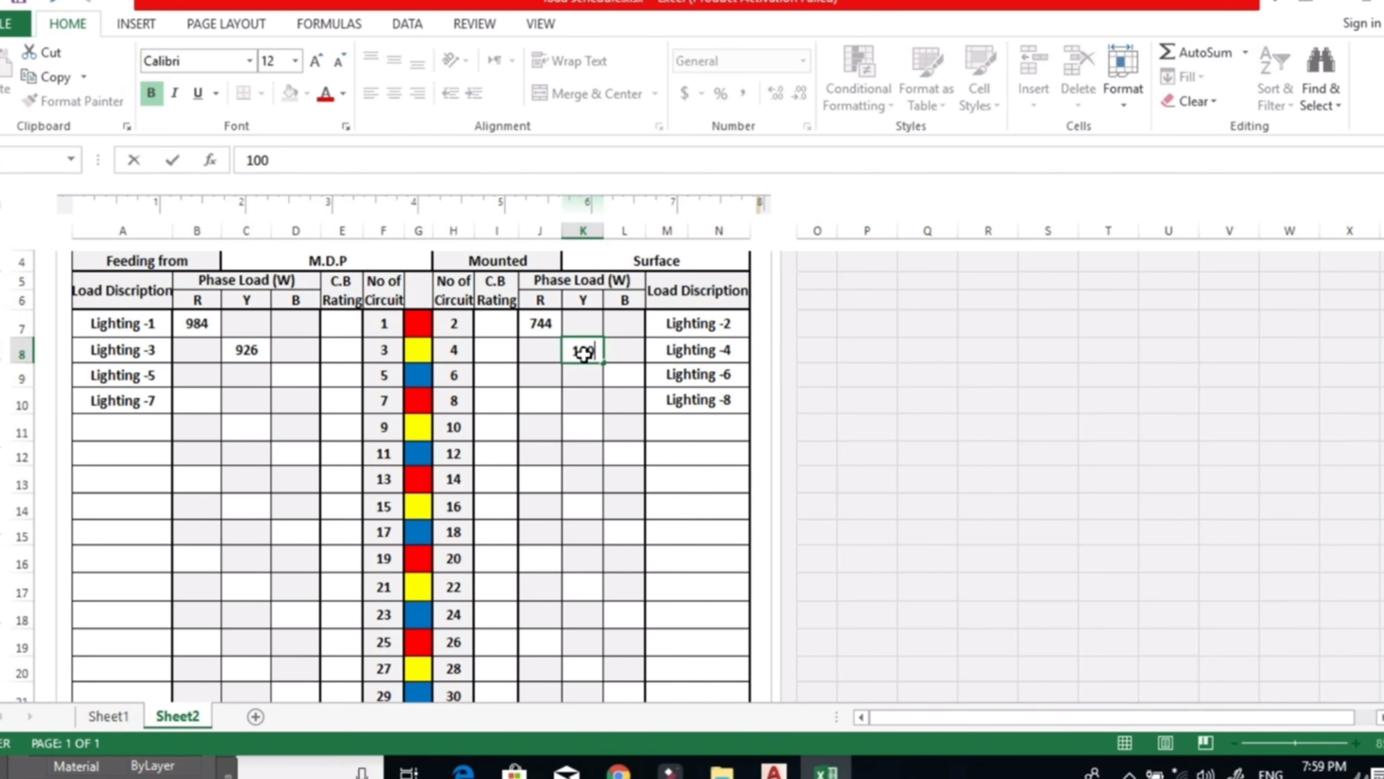
type("2")
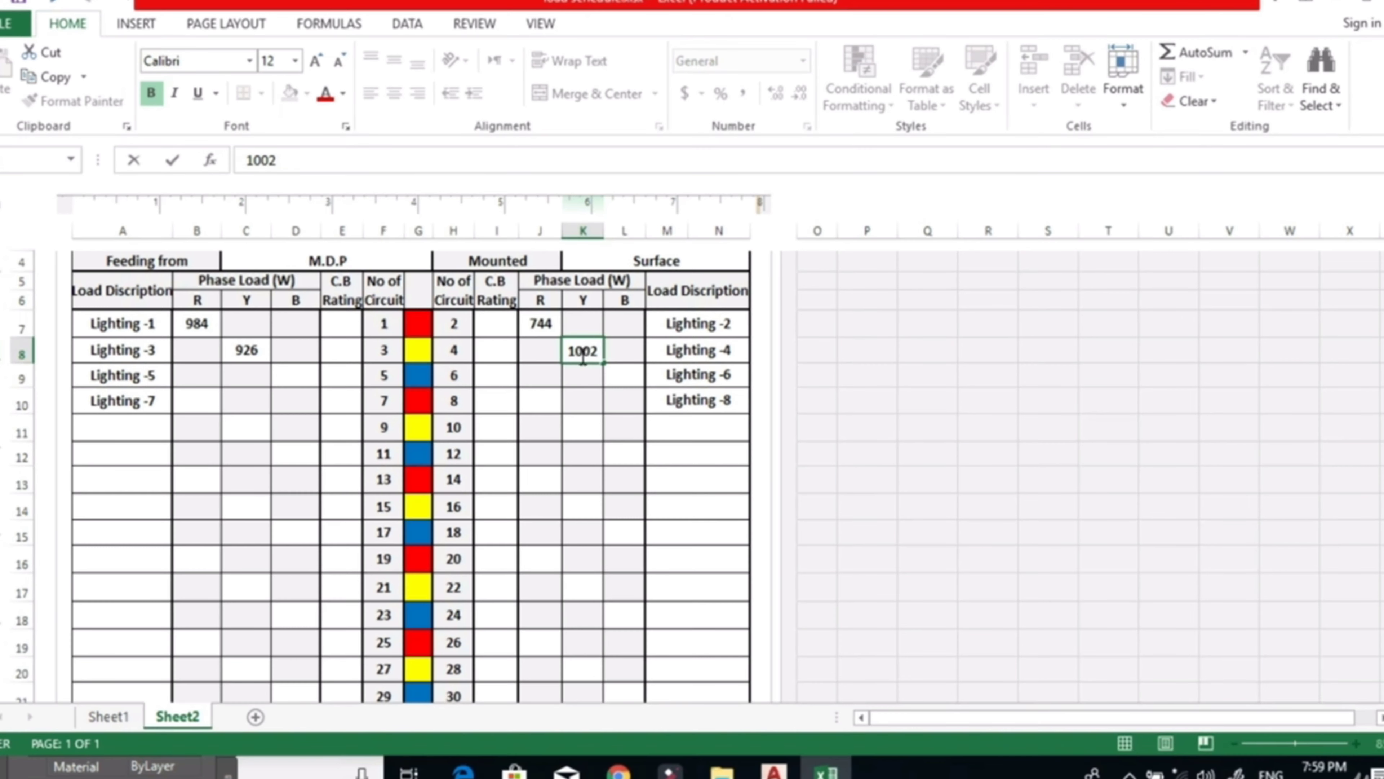
left_click(293, 371)
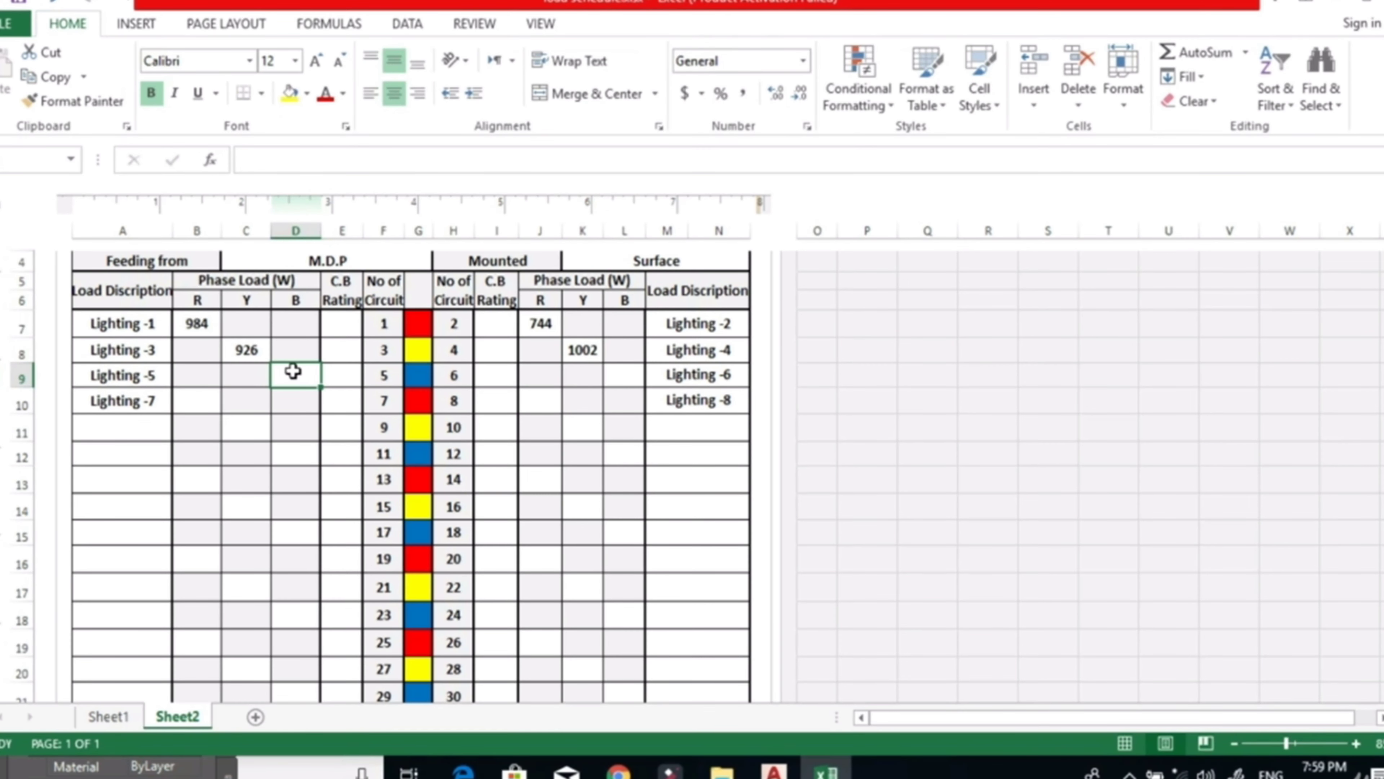
left_click(585, 352)
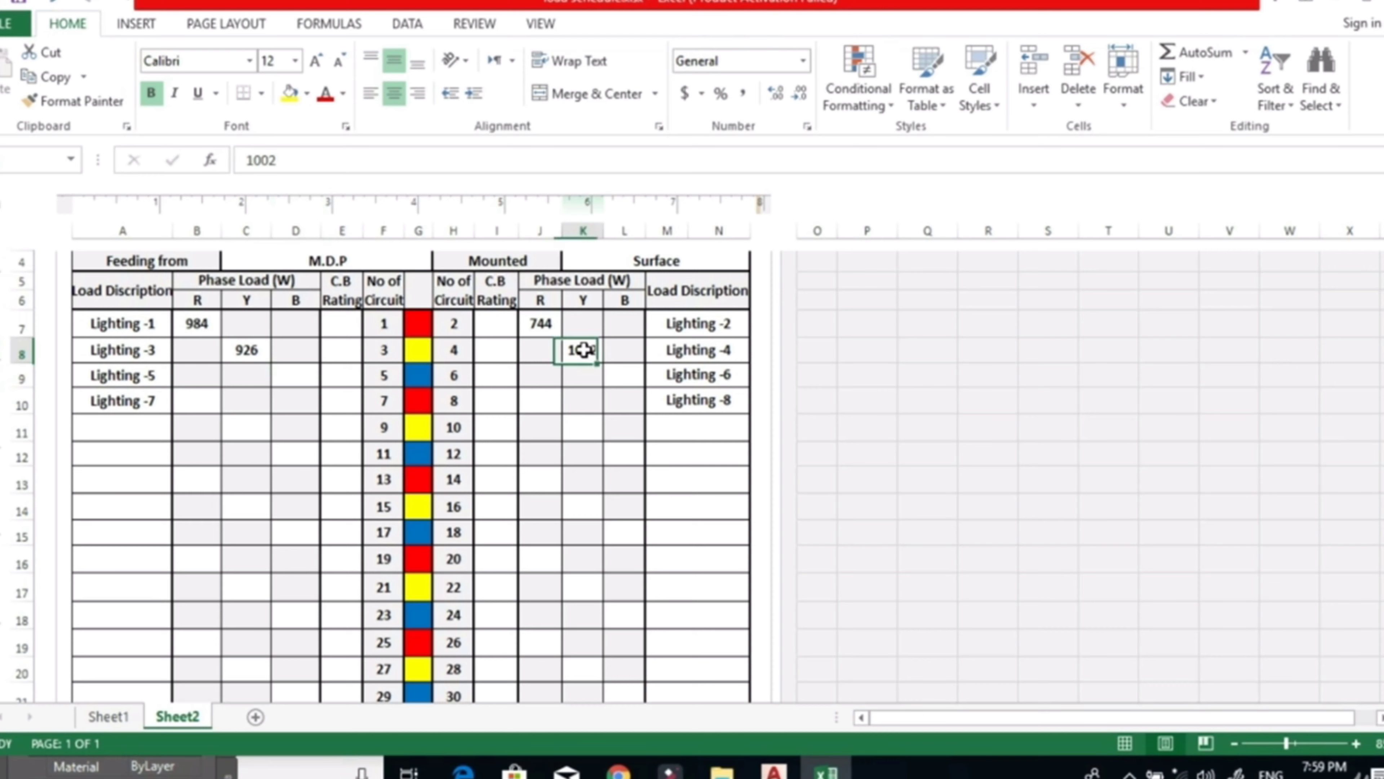
type("776")
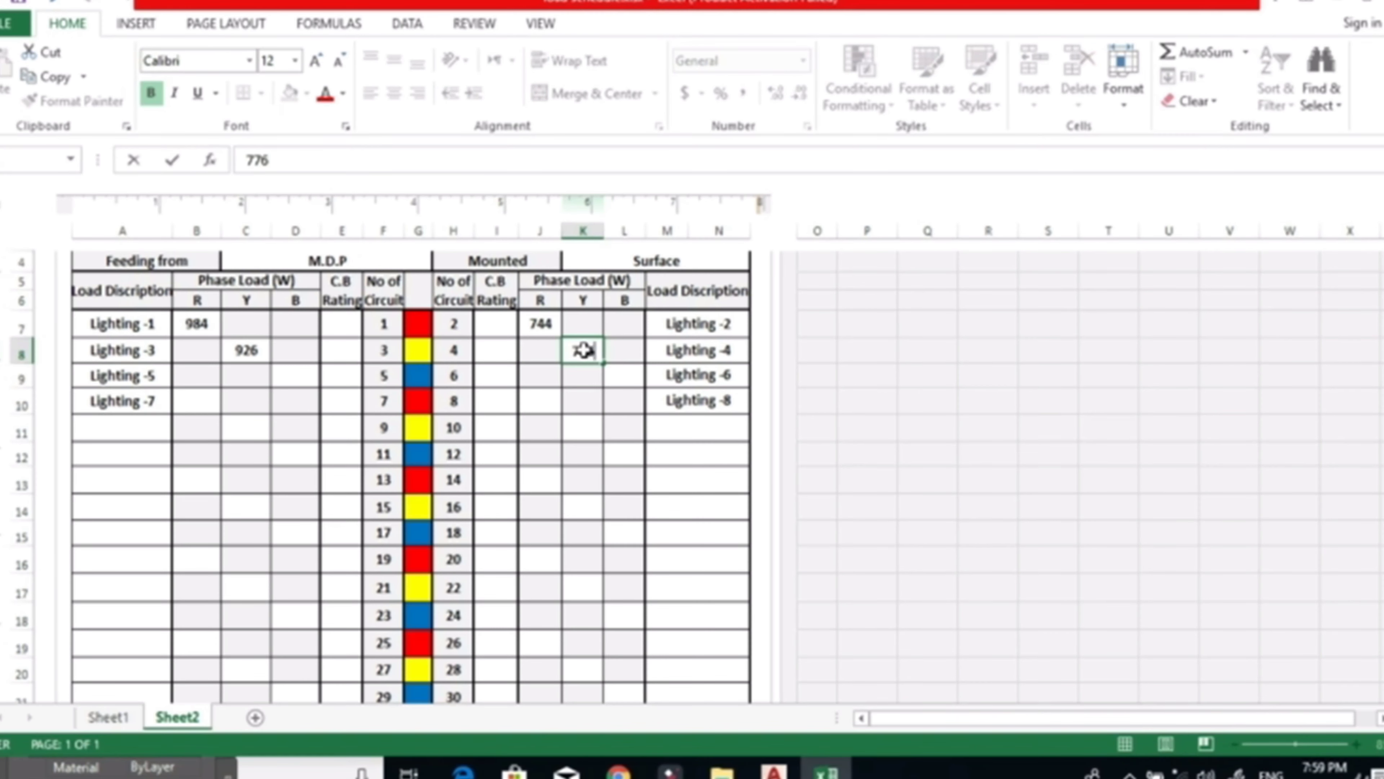
Enter the B-phase loads of 1002 W for Lighting -5 and 1226 W for Lighting -6.
left_click(304, 378)
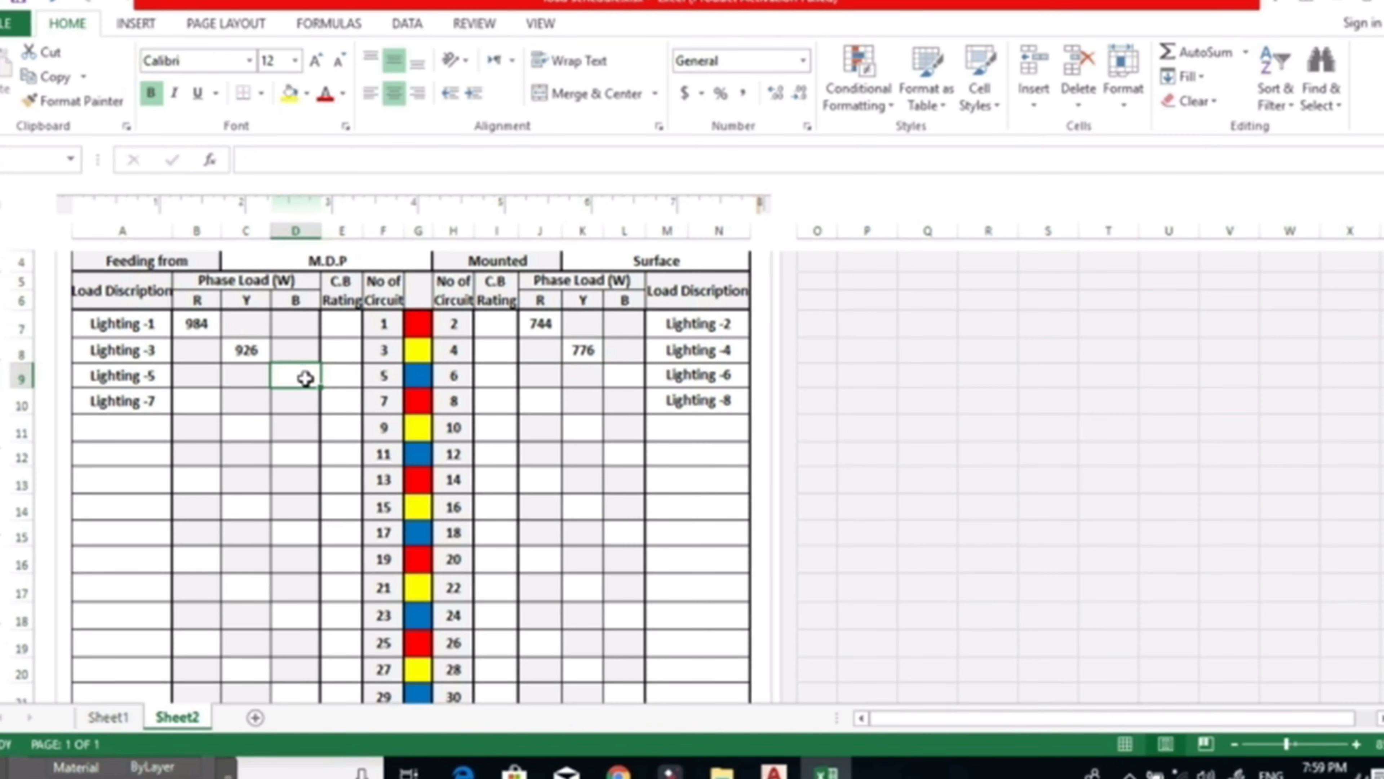
type("1002")
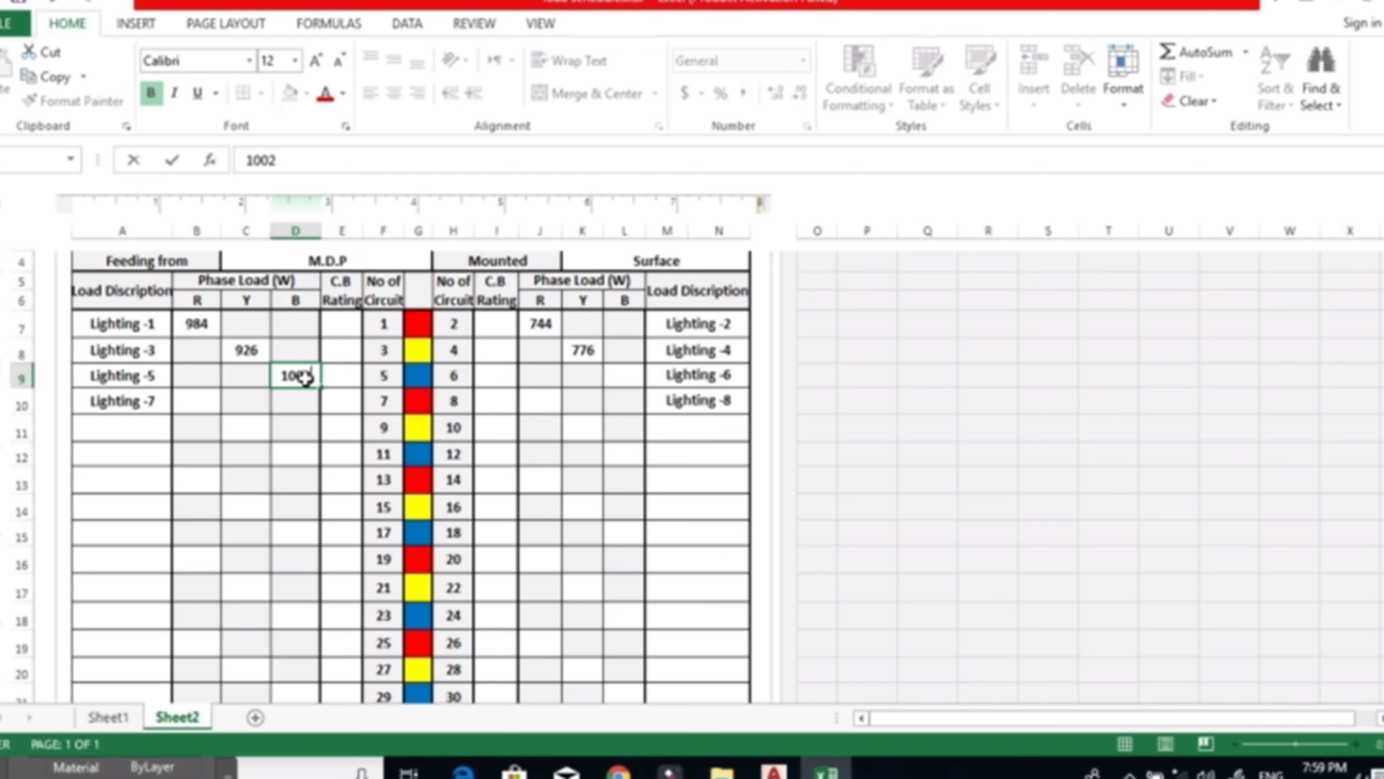
left_click(624, 385)
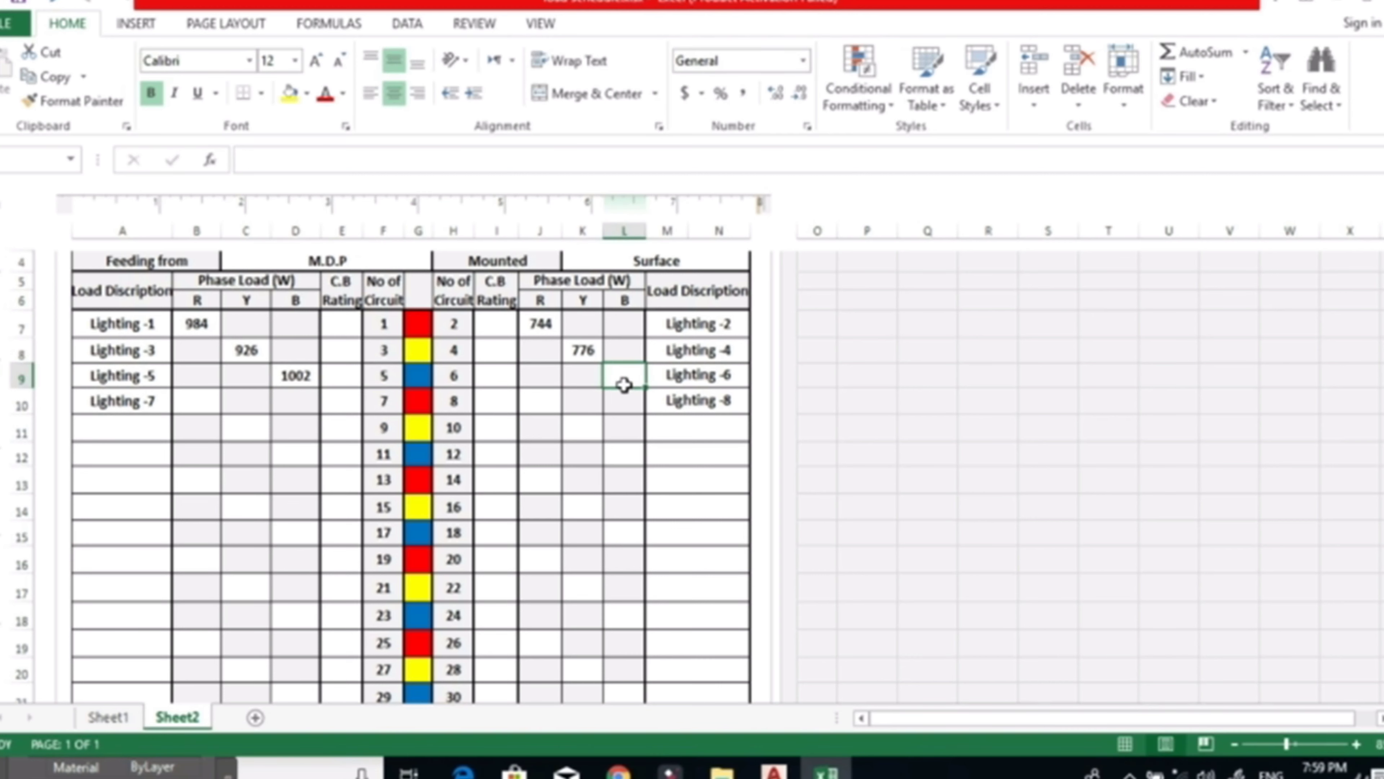
type("1")
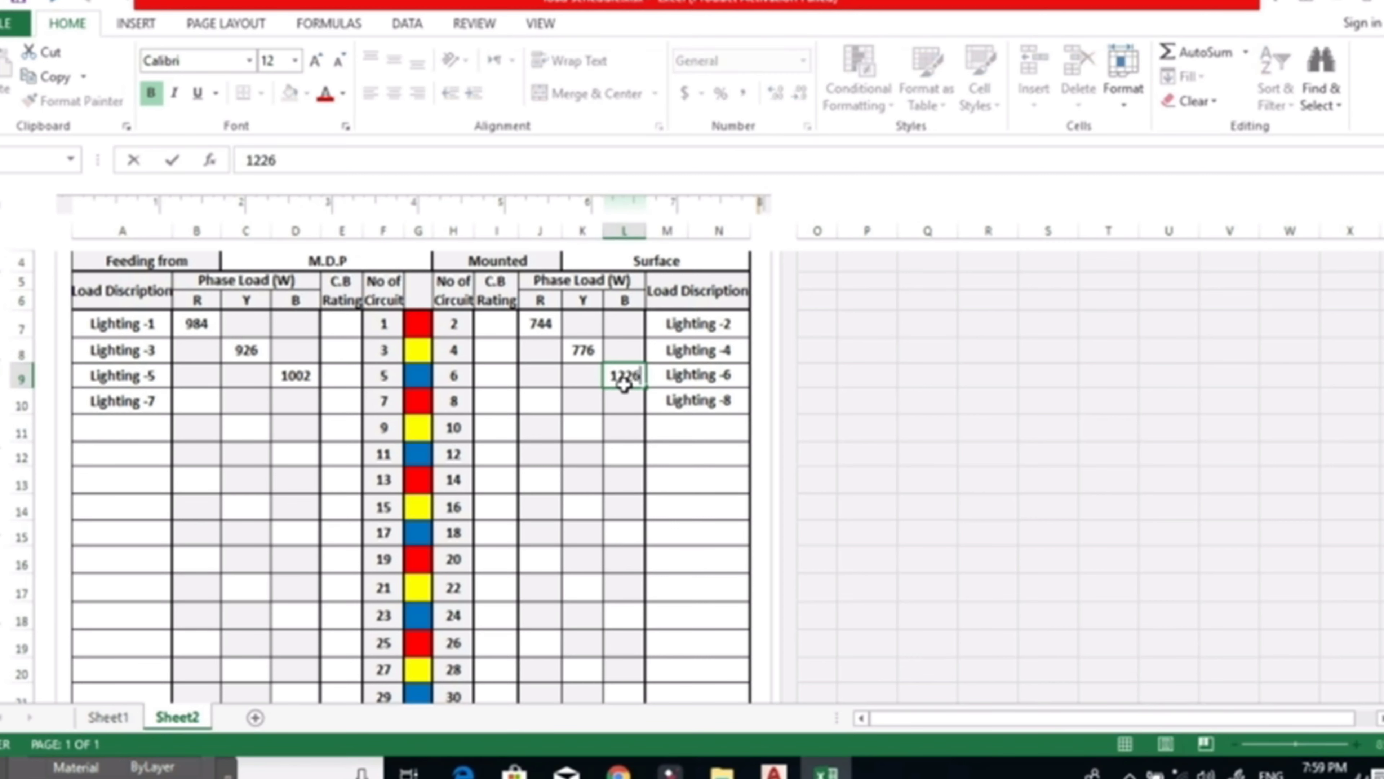
type("226")
Enter the R-phase loads of 912 W for Lighting -7 and 1002 W for Lighting -8.
left_click(187, 399)
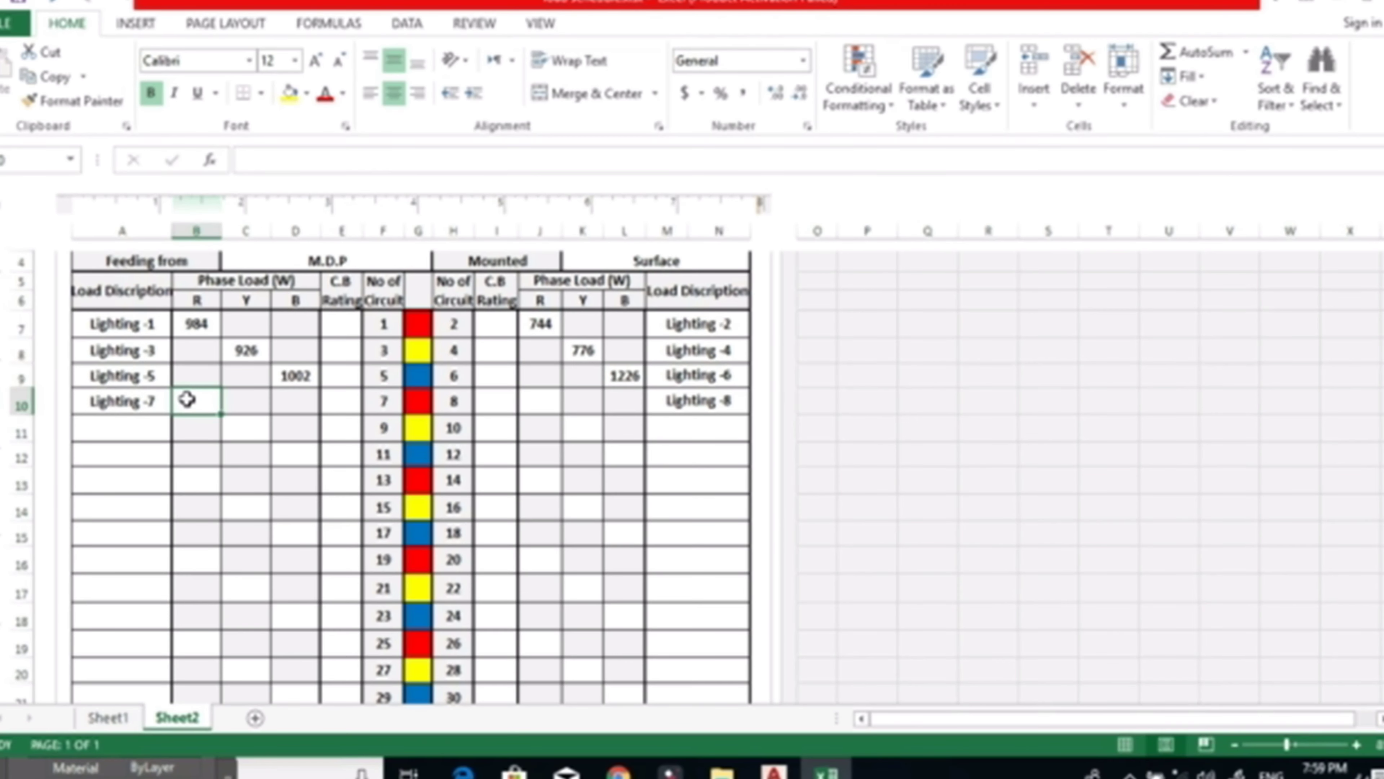
type("912")
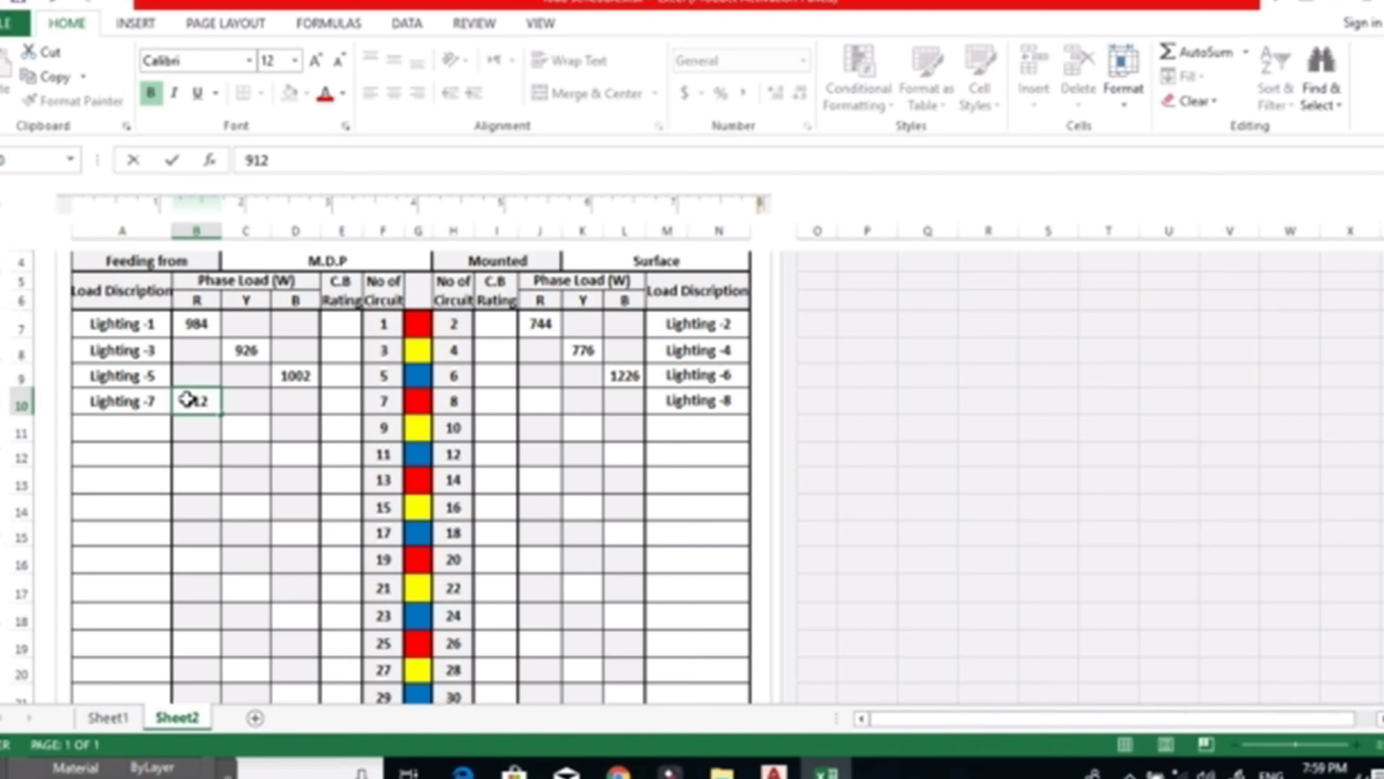
left_click(540, 406)
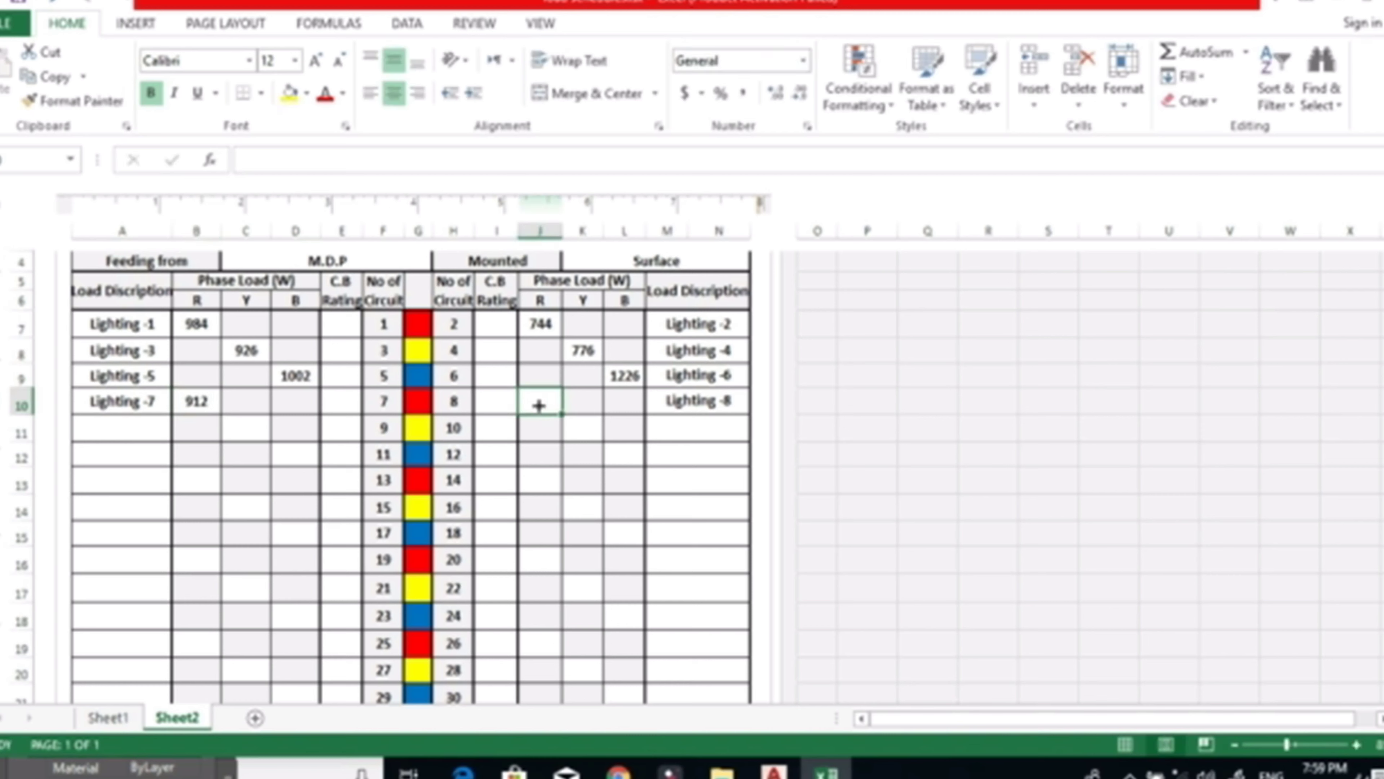
type("1002")
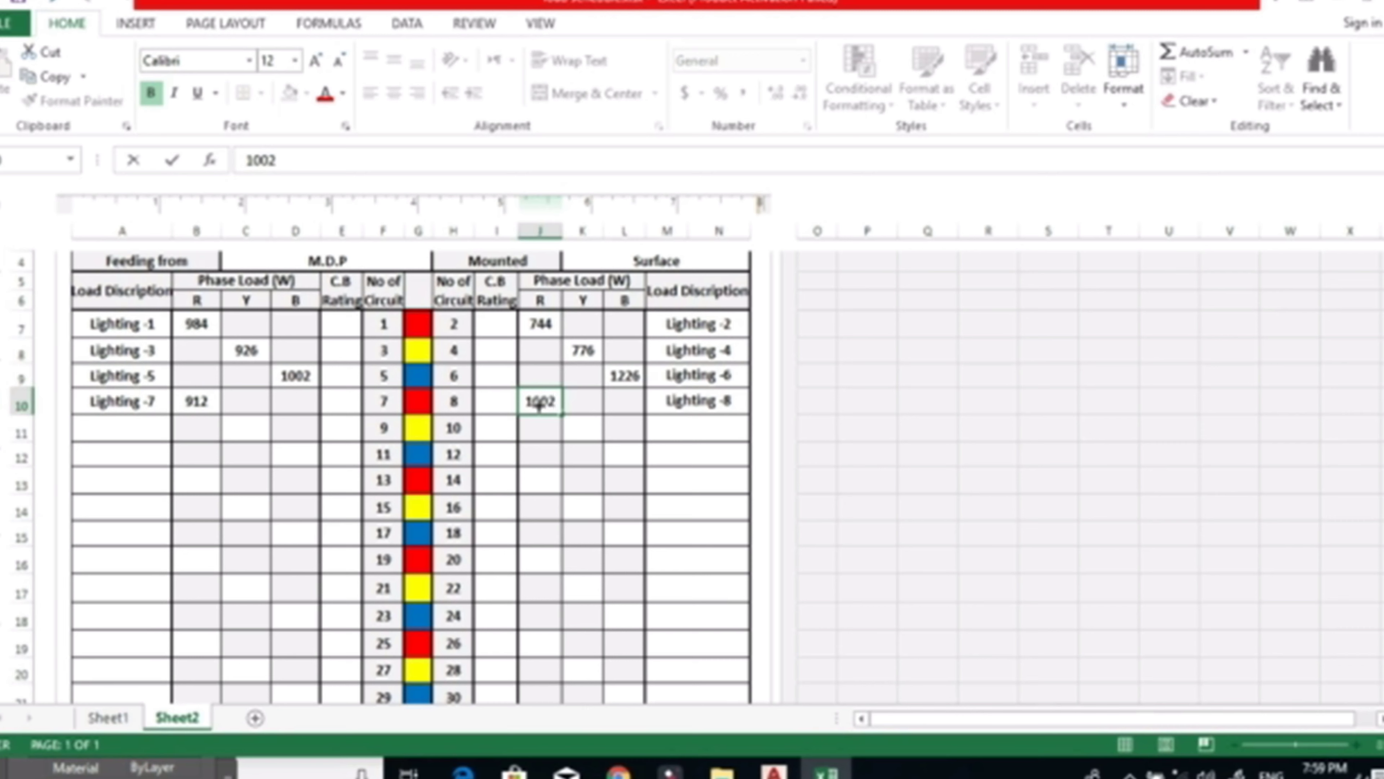
left_click(627, 483)
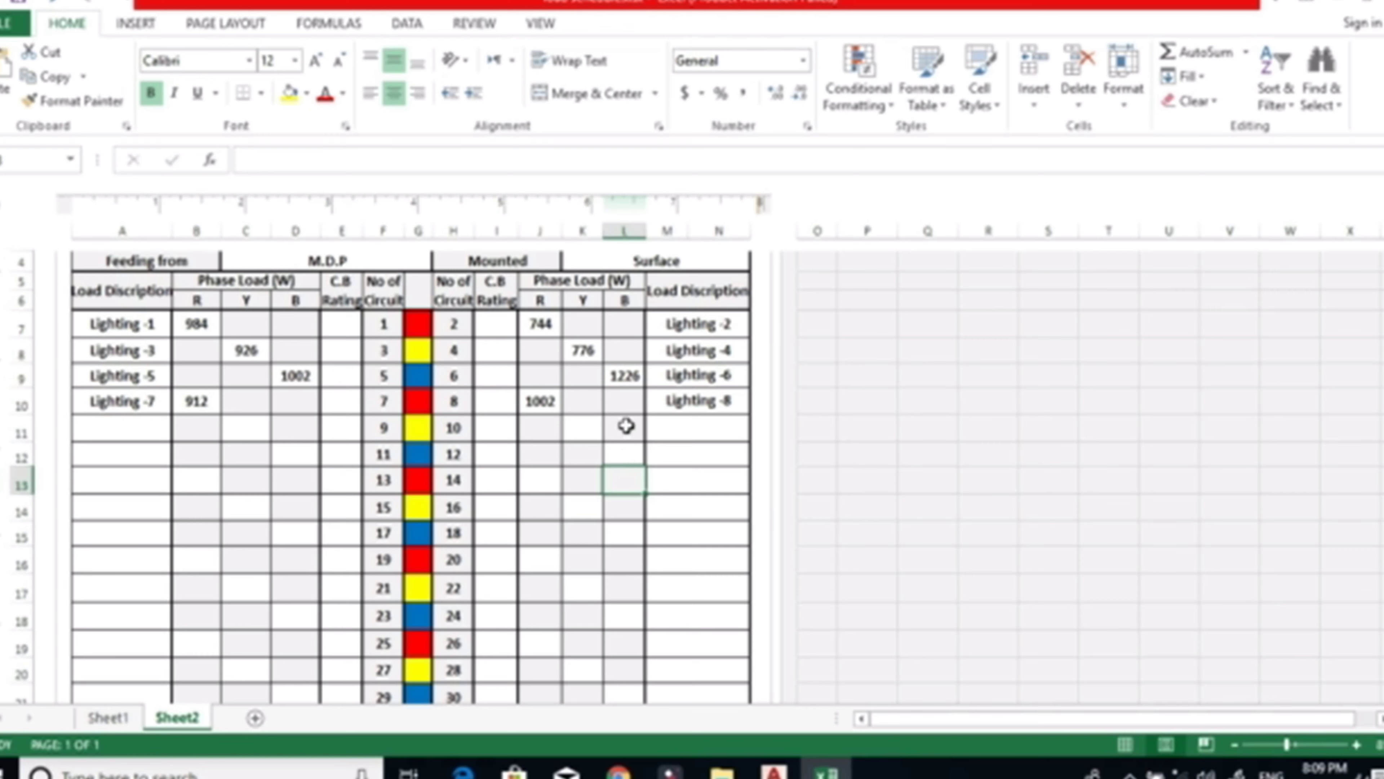
Set the panel's number of ways to 12 in the schedule header.
left_click(671, 431)
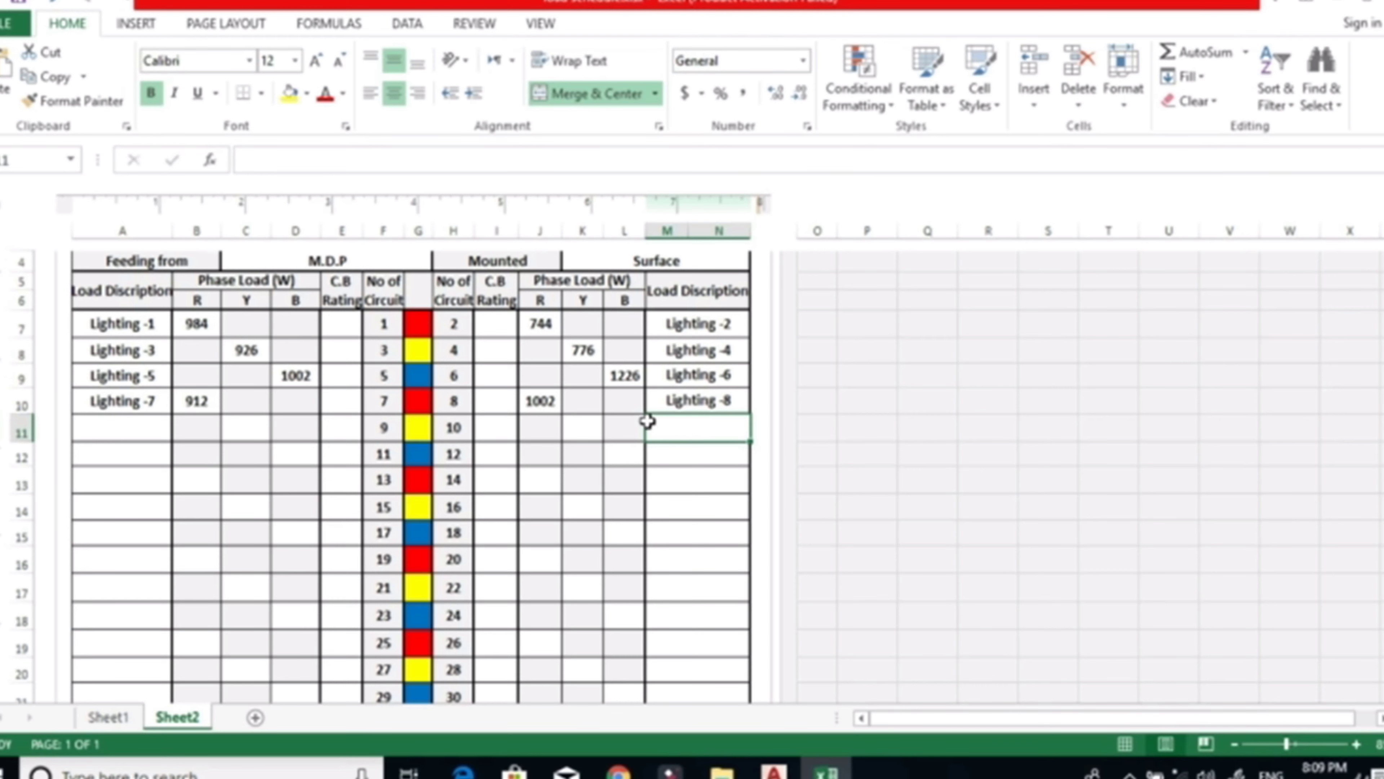
scroll(581, 467, "up", 2)
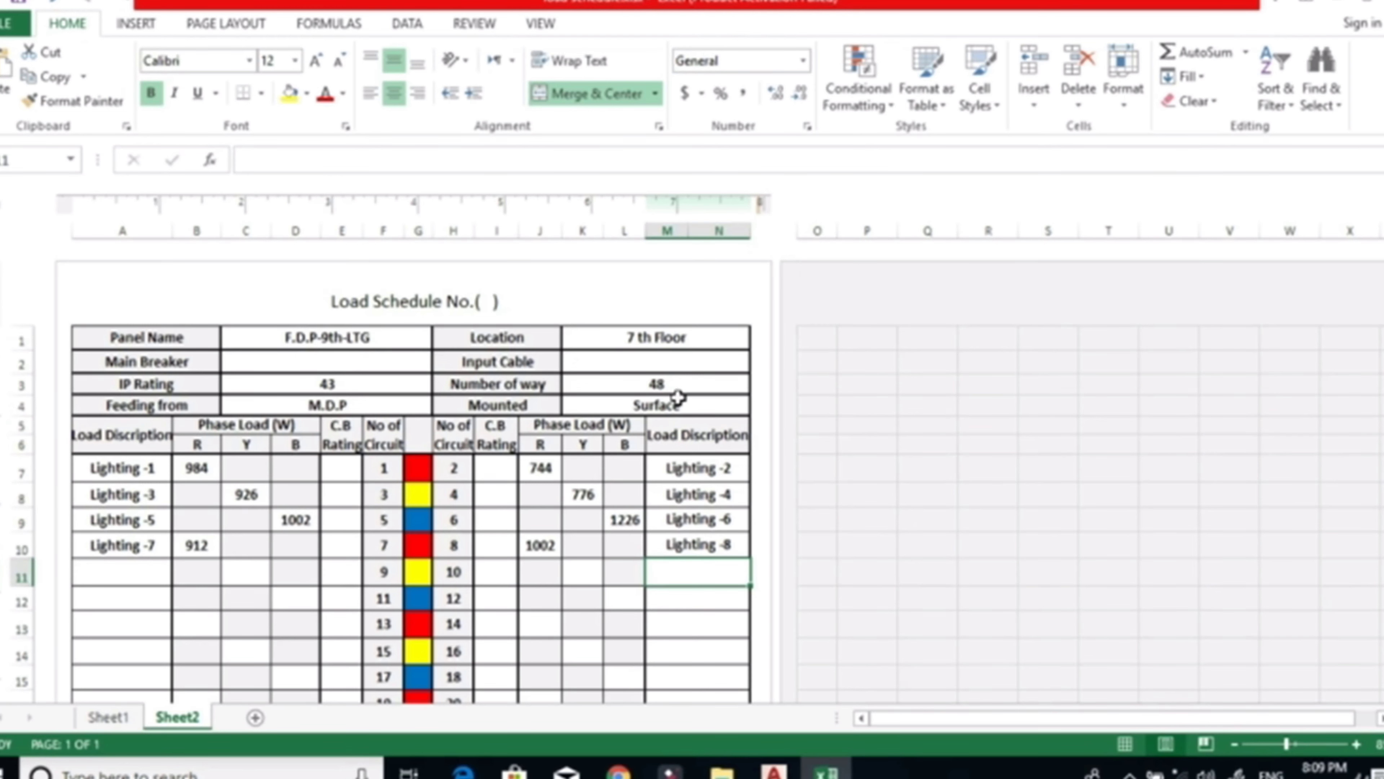
left_click(648, 381)
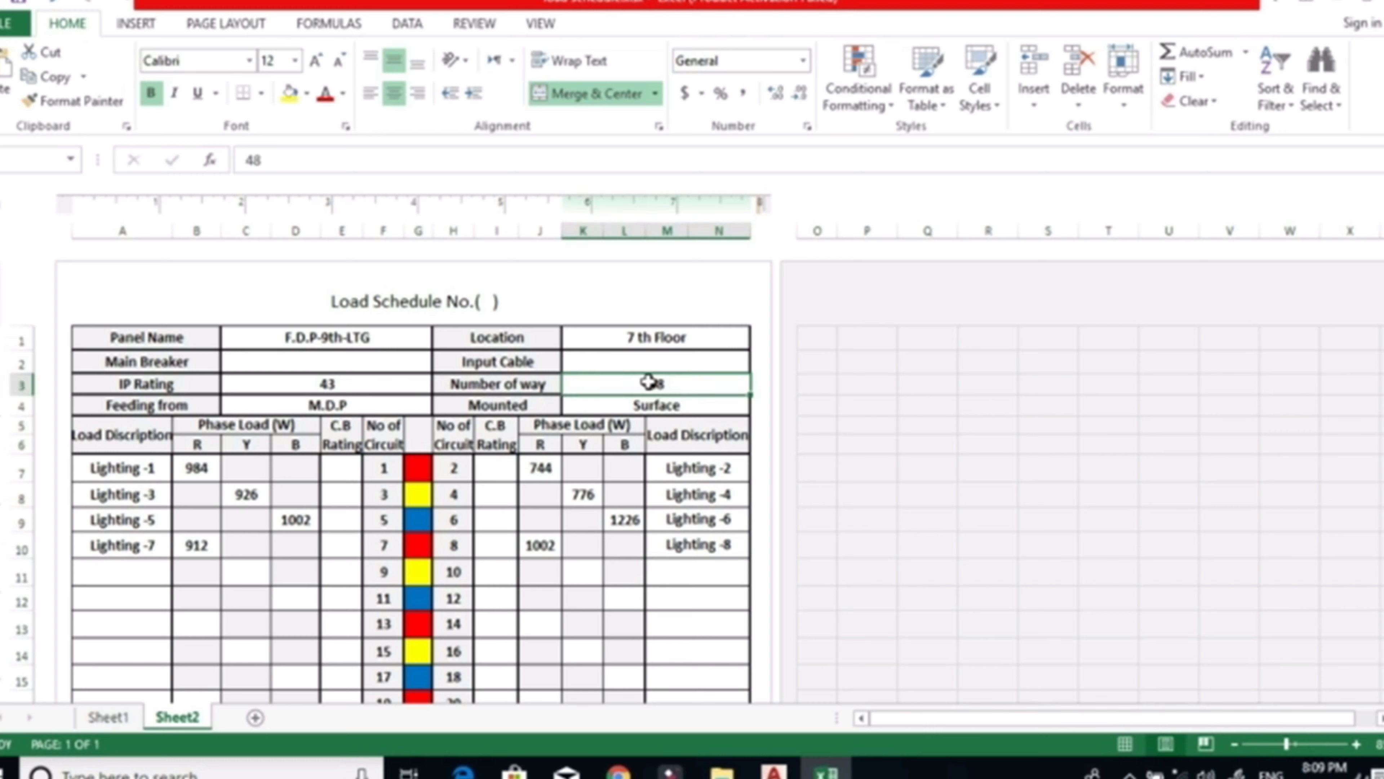
type("12")
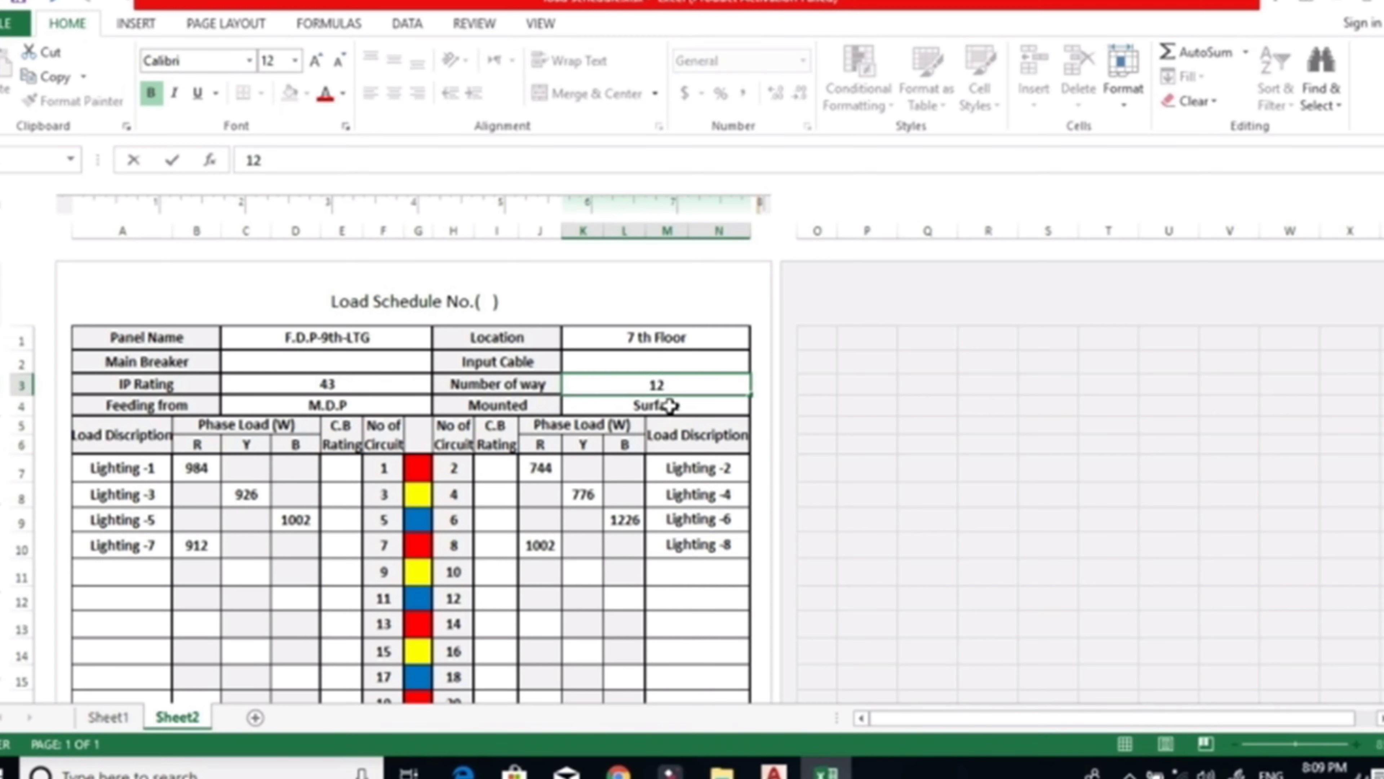
left_click(633, 515)
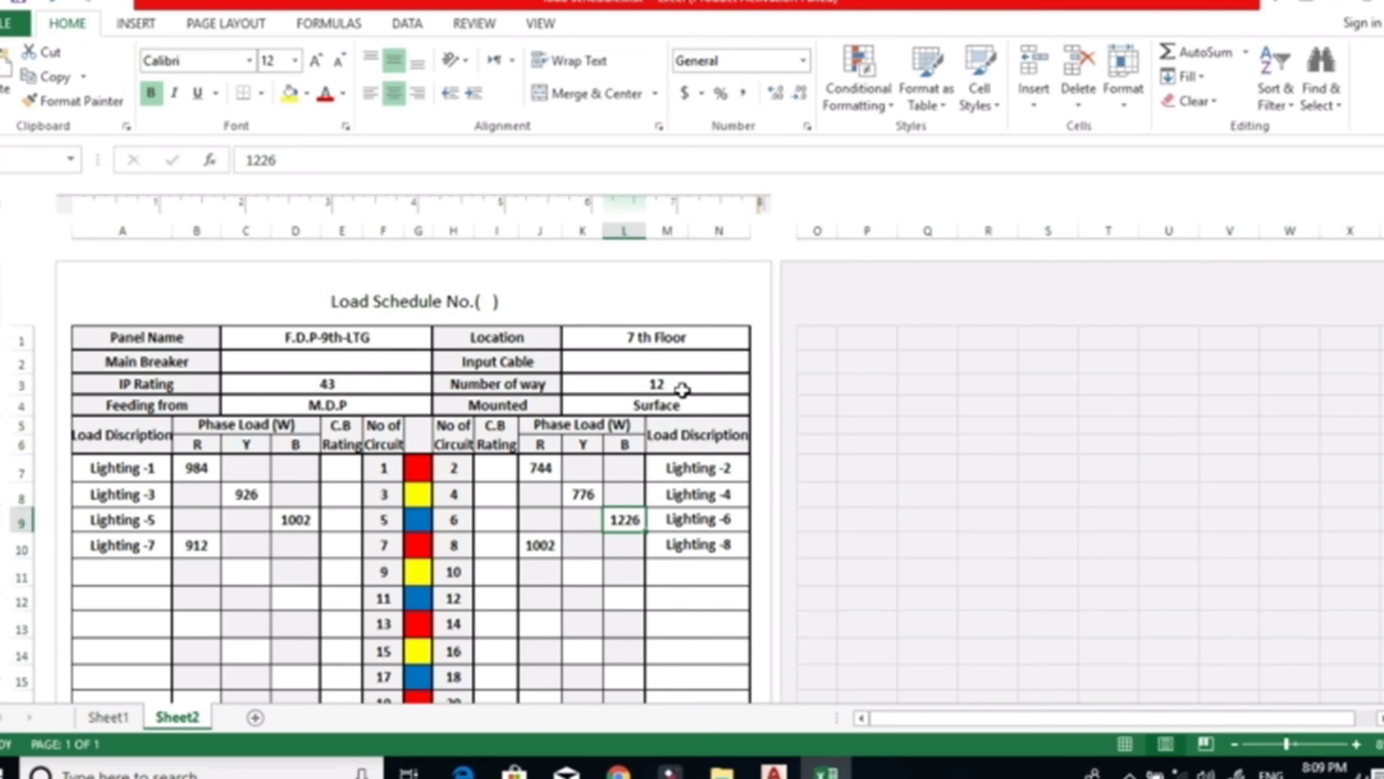
AutoSum the left side's R-phase loads, from circuit 1 to 47, into the Sub Total LS row.
scroll(681, 485, "down", 2)
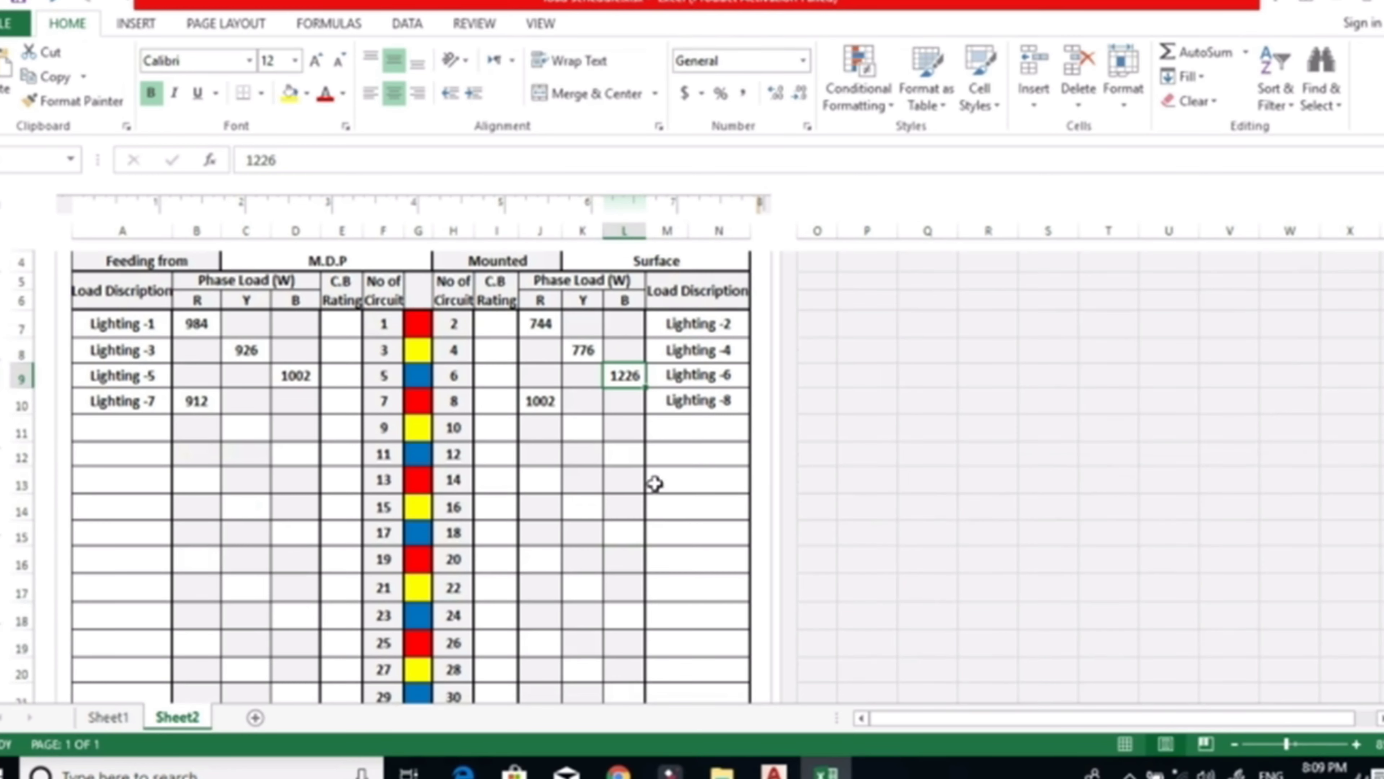
scroll(532, 430, "down", 1)
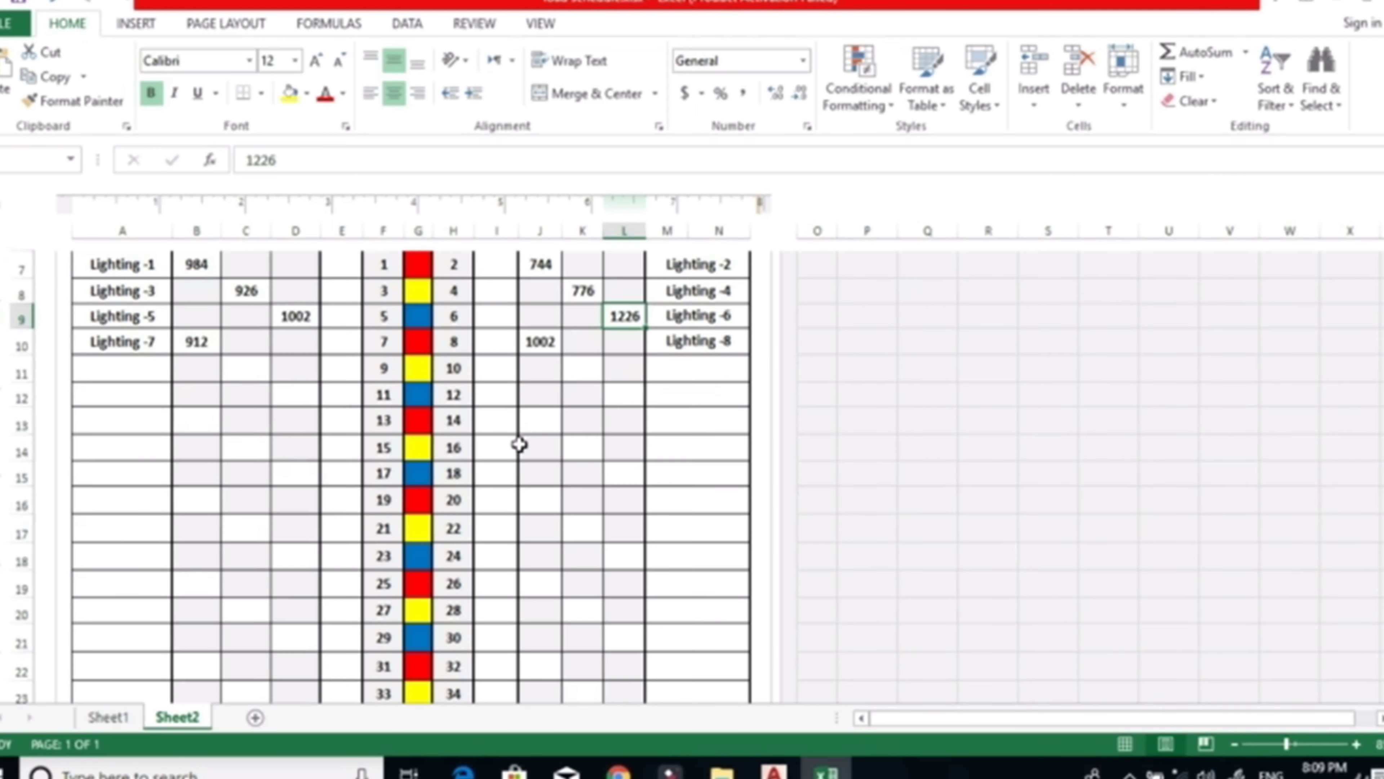
scroll(518, 443, "up", 1)
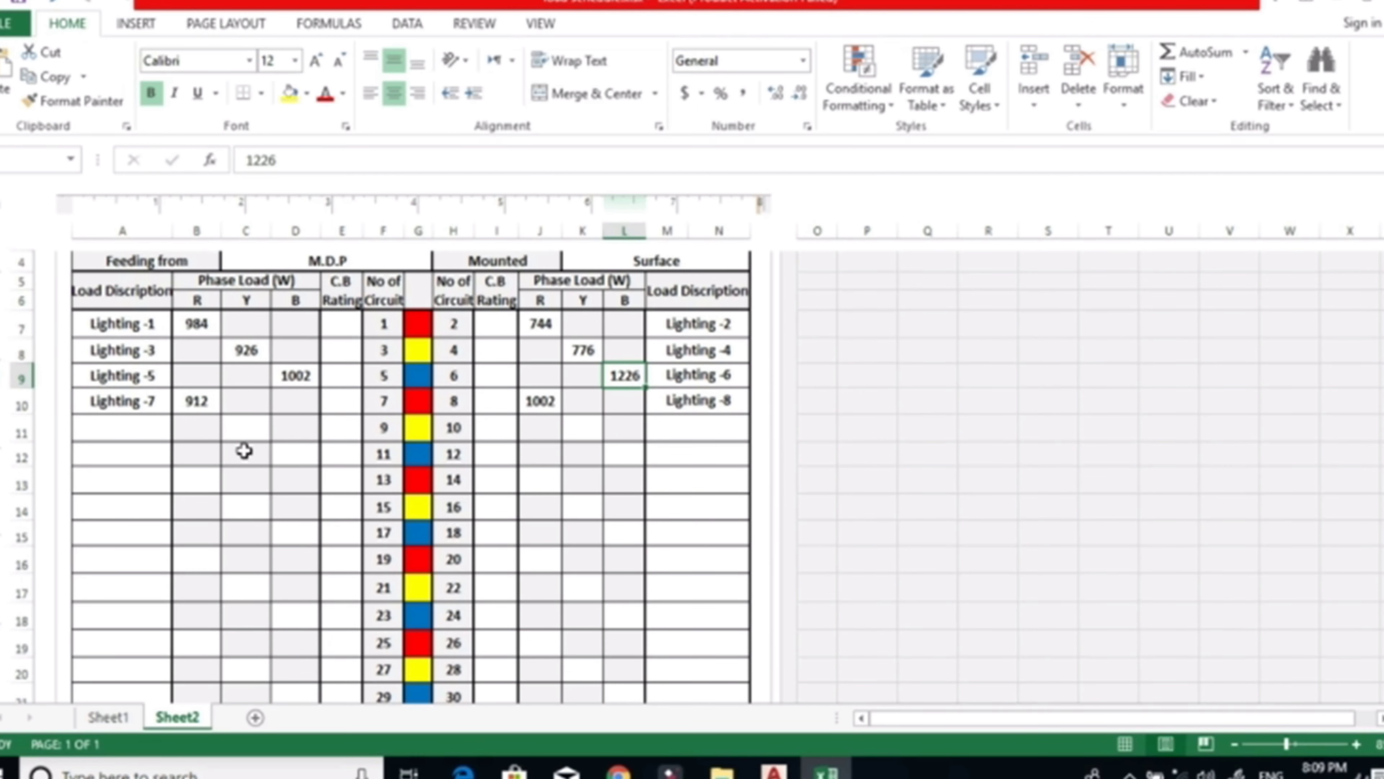
scroll(229, 448, "down", 1)
scroll(229, 451, "up", 2)
scroll(365, 562, "down", 2)
left_click_drag(203, 321, 201, 587)
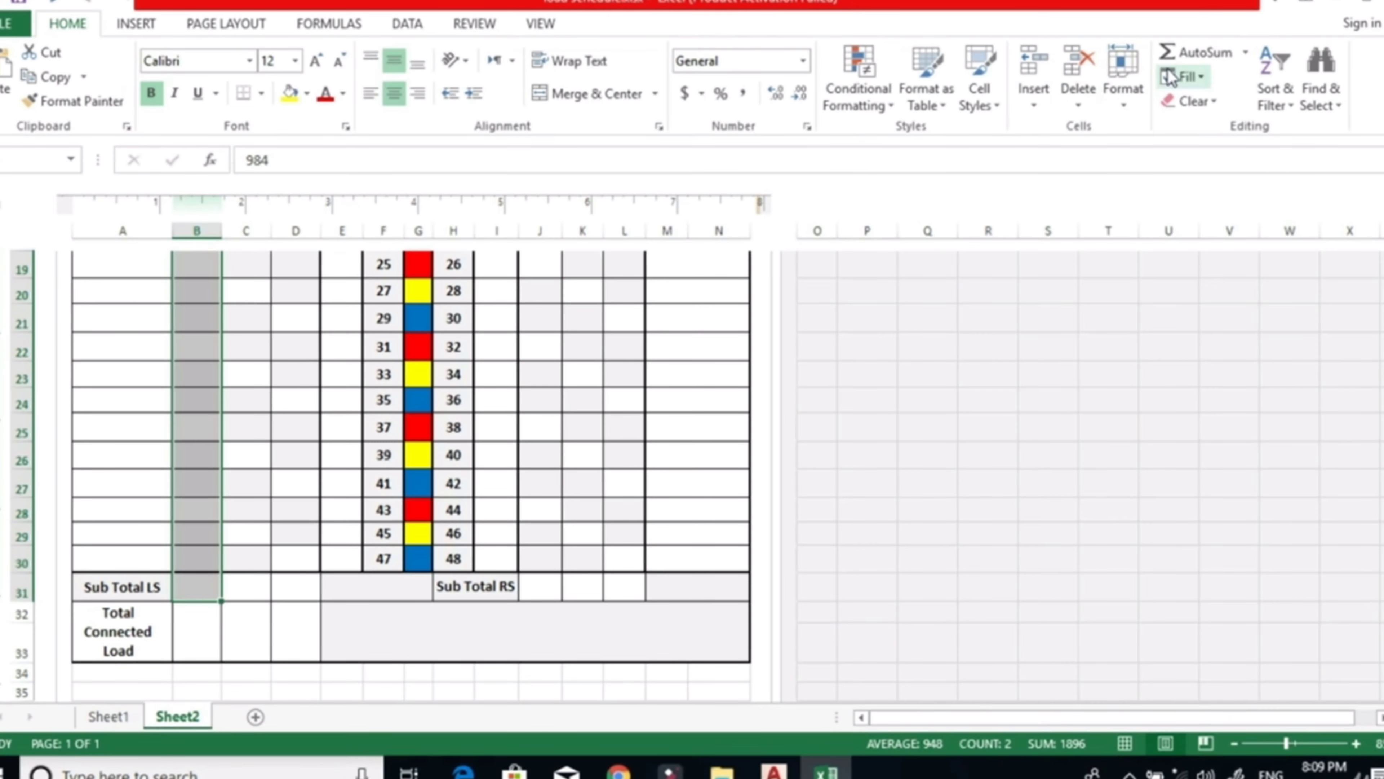
left_click(1204, 54)
scroll(360, 464, "down", 4)
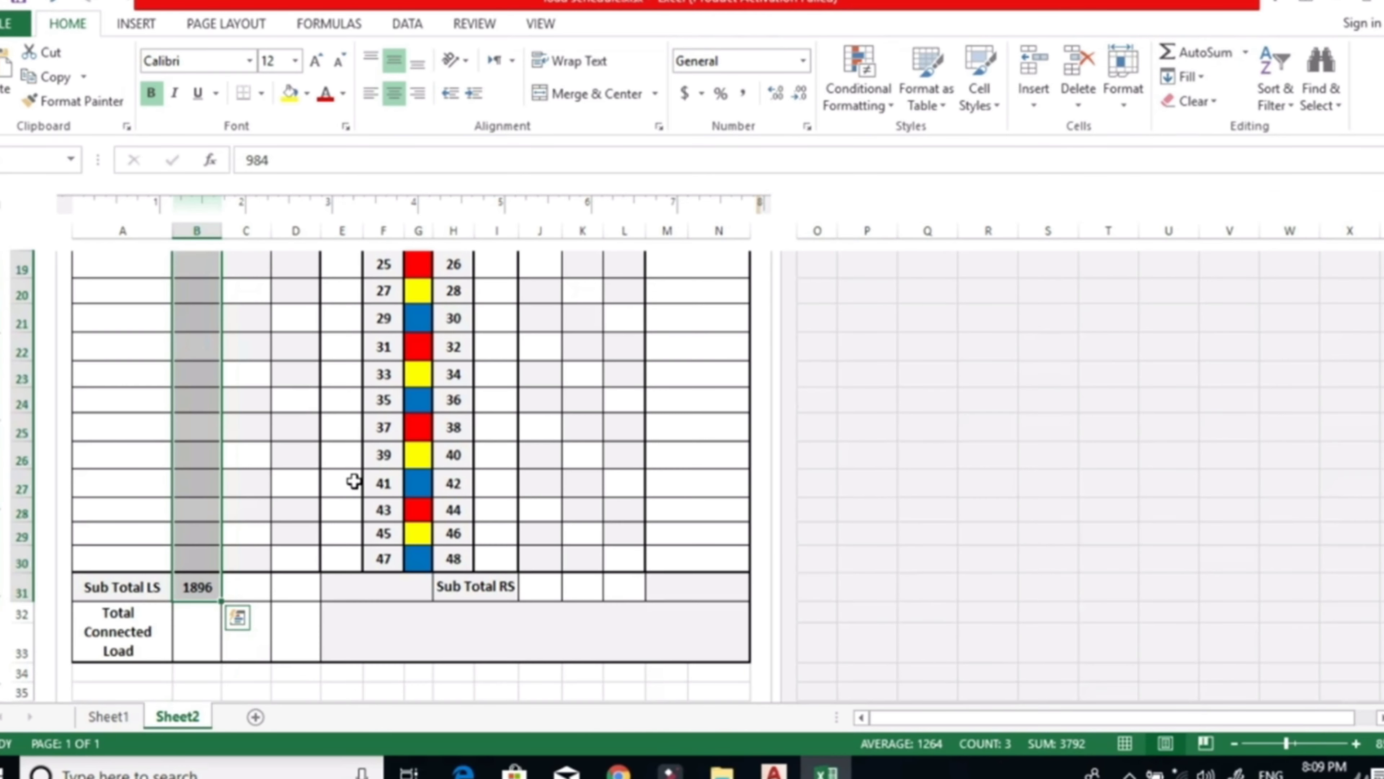
AutoSum the left side's Y-phase loads, from circuit 1 to 47, into the Sub Total LS row.
left_click(234, 589)
scroll(204, 600, "up", 4)
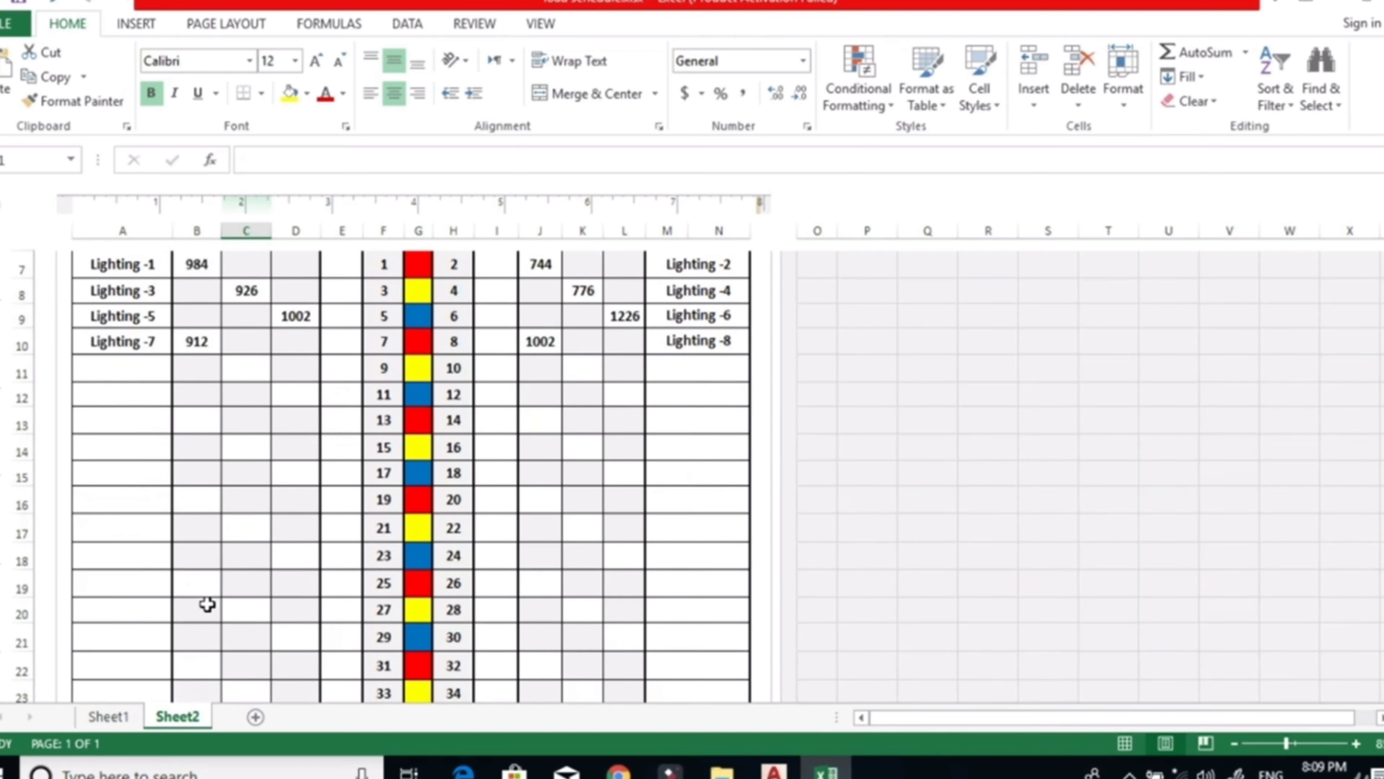
scroll(207, 604, "up", 3)
left_click_drag(261, 468, 224, 651)
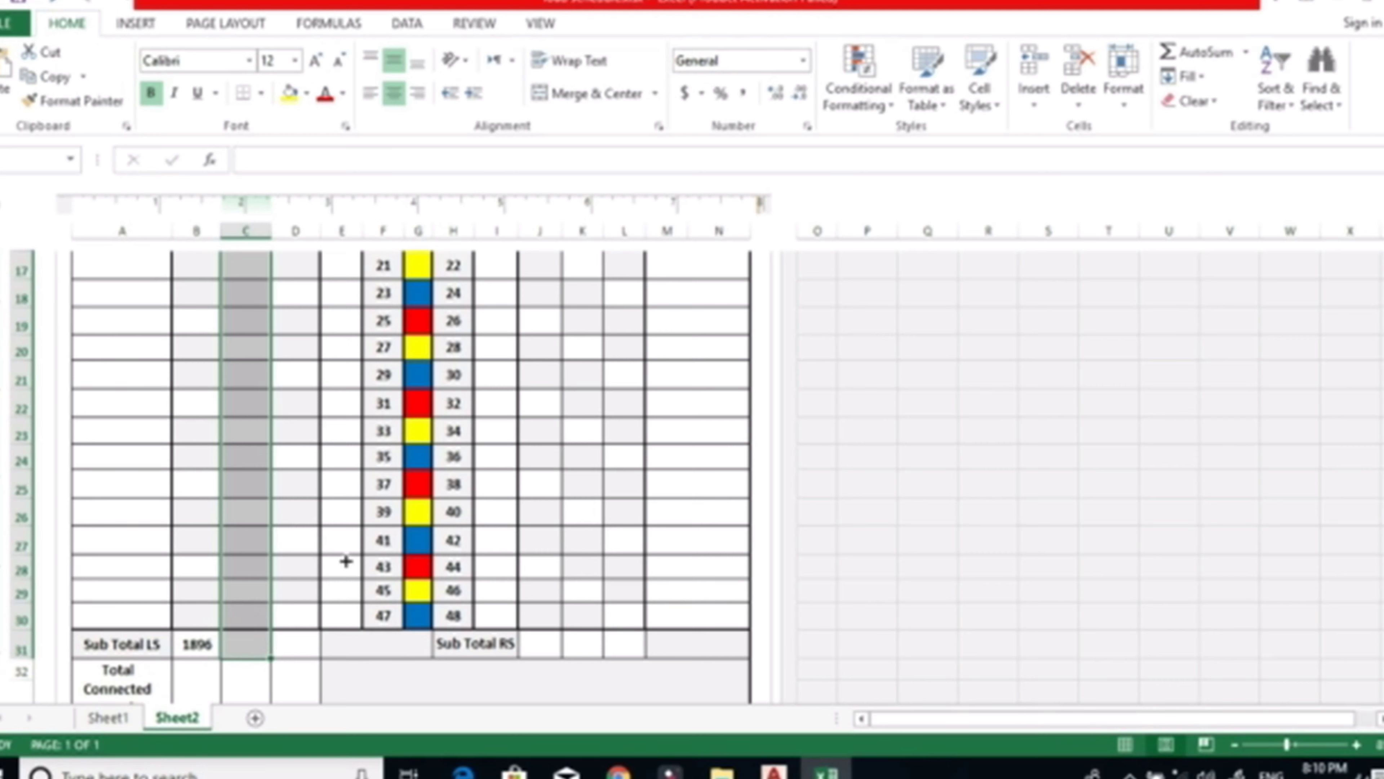
left_click(1191, 52)
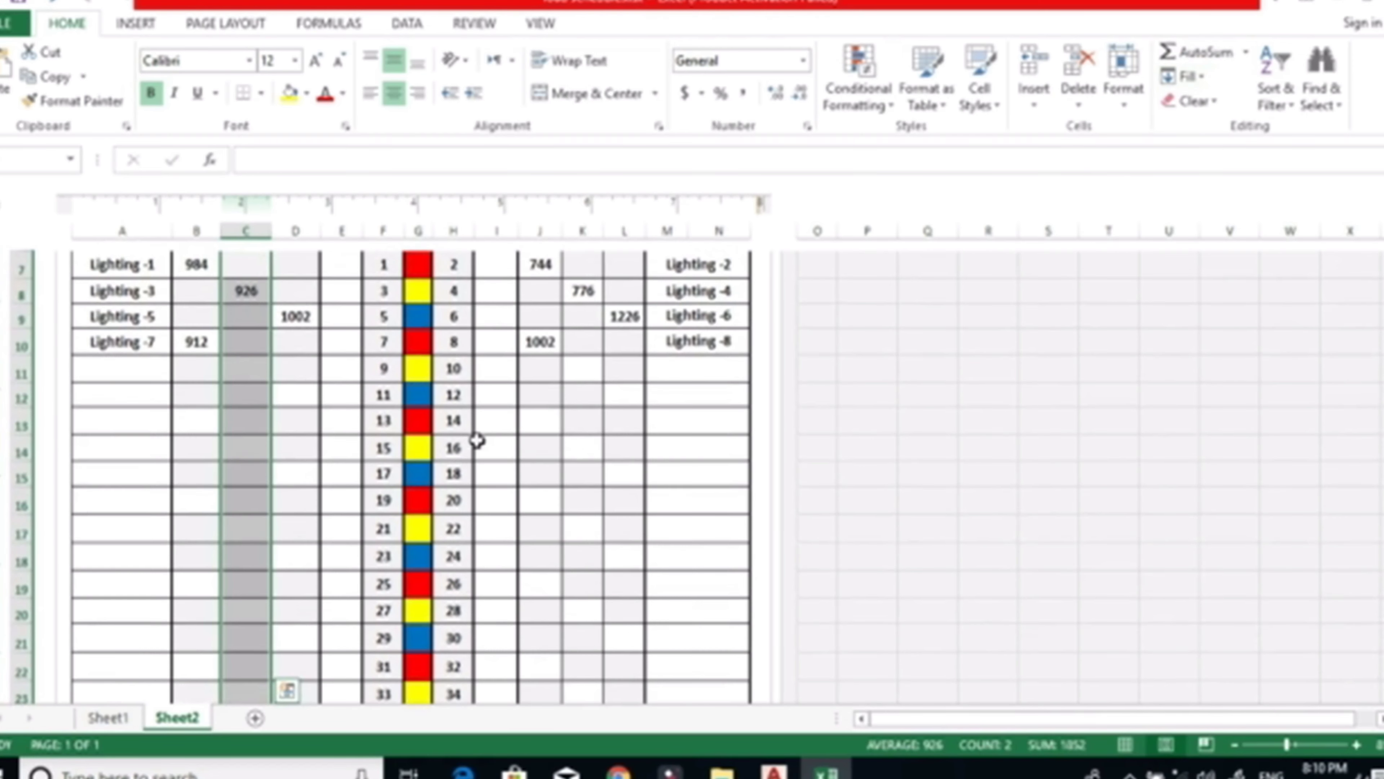
AutoSum the left side's B-phase loads, from circuit 1 to 47, into the Sub Total LS row.
scroll(327, 440, "up", 2)
scroll(309, 472, "down", 7)
scroll(312, 472, "up", 4)
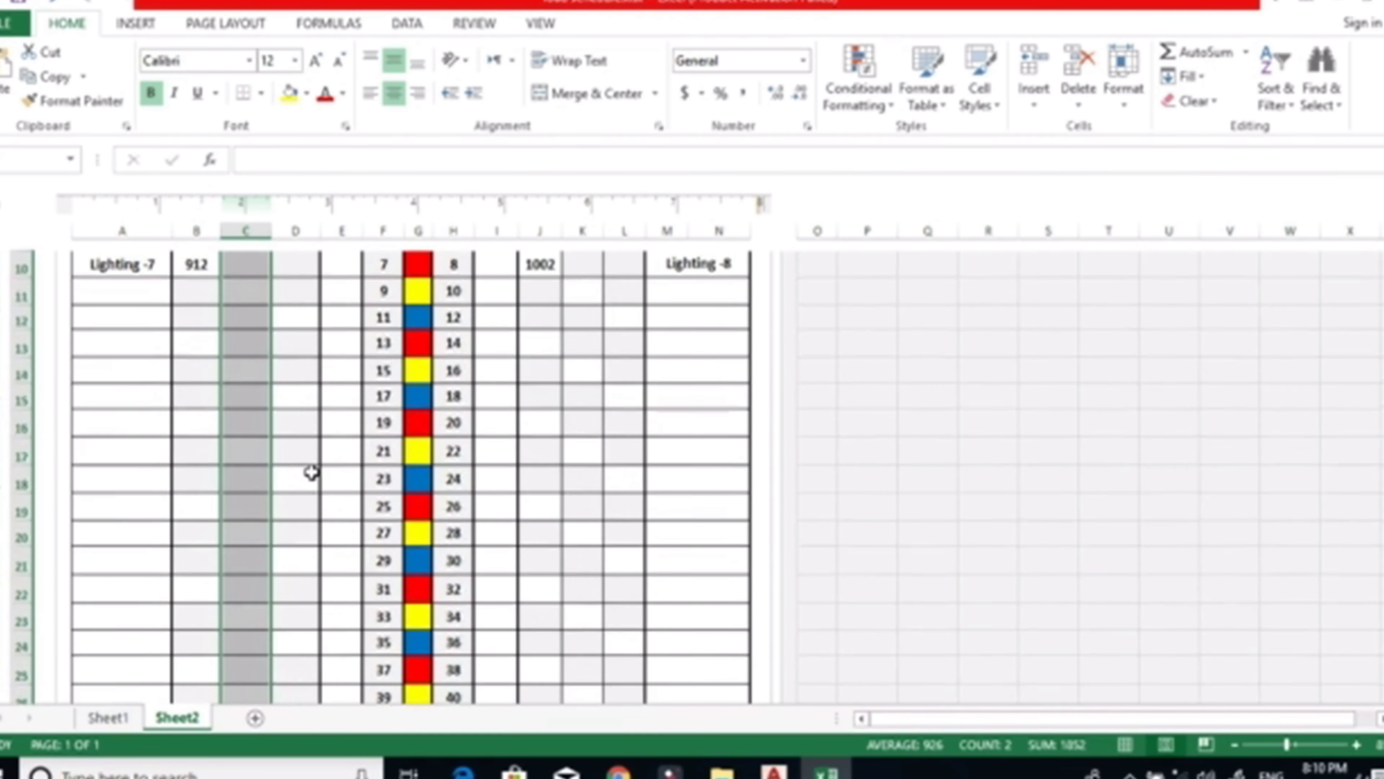
scroll(307, 456, "up", 2)
left_click_drag(302, 329, 287, 643)
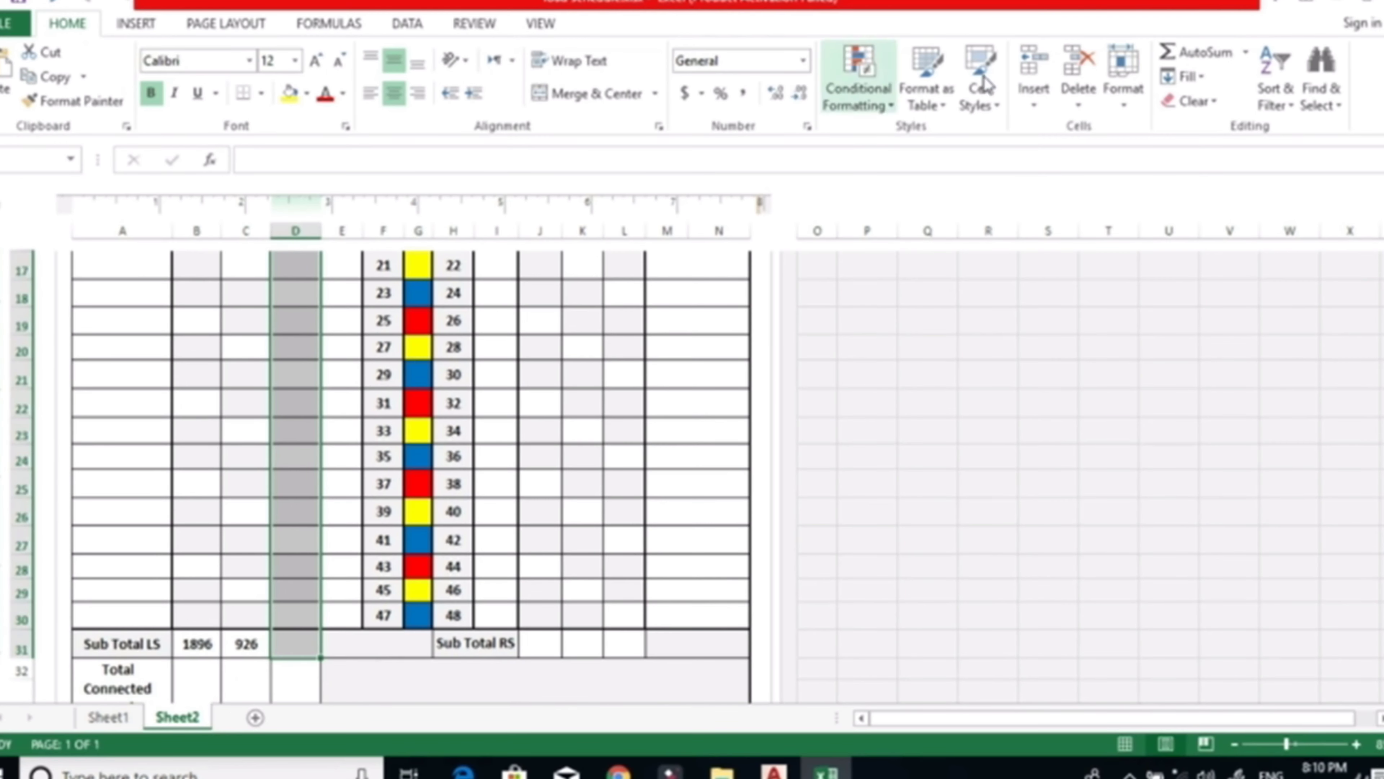
left_click(1171, 52)
scroll(412, 463, "down", 4)
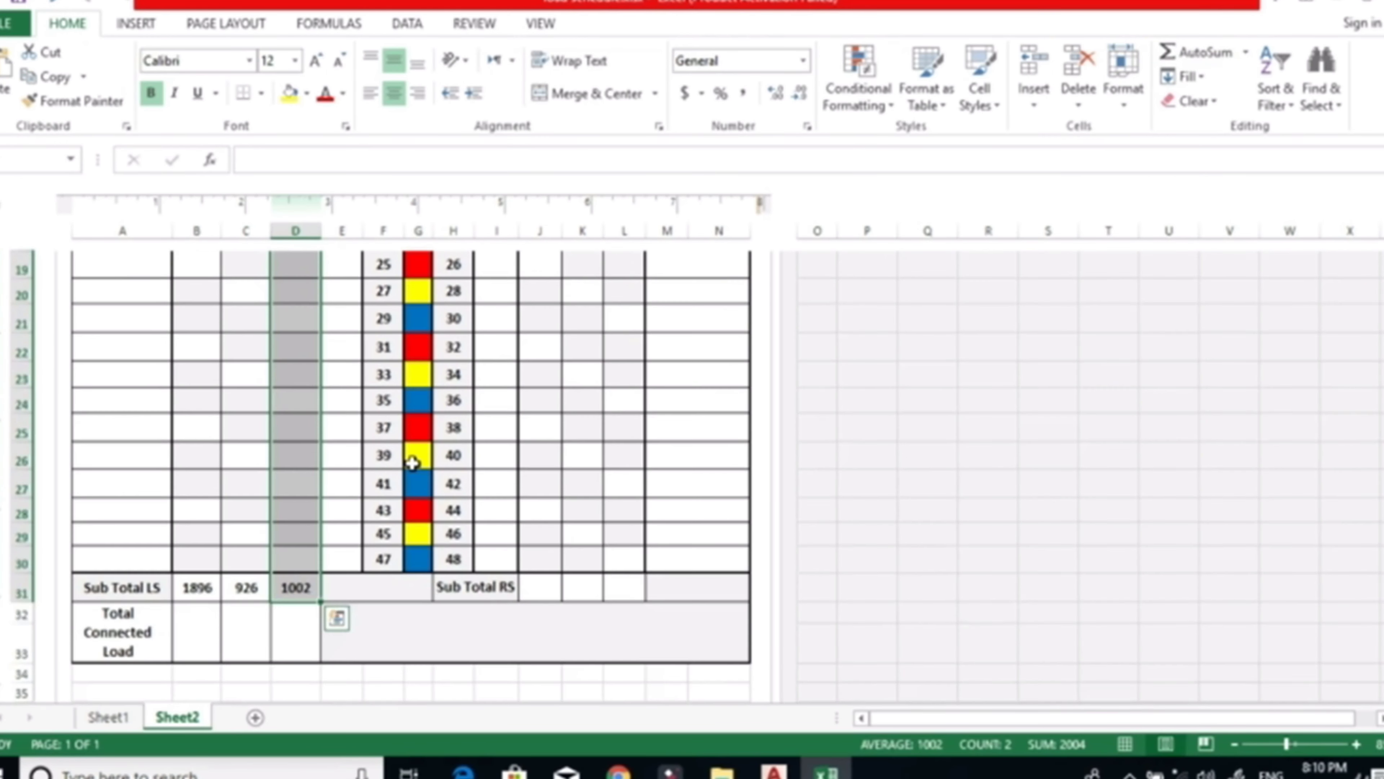
AutoSum the right side's R-phase loads, from circuit 2 to 48, into the Sub Total RS row.
left_click(584, 561)
scroll(583, 562, "up", 5)
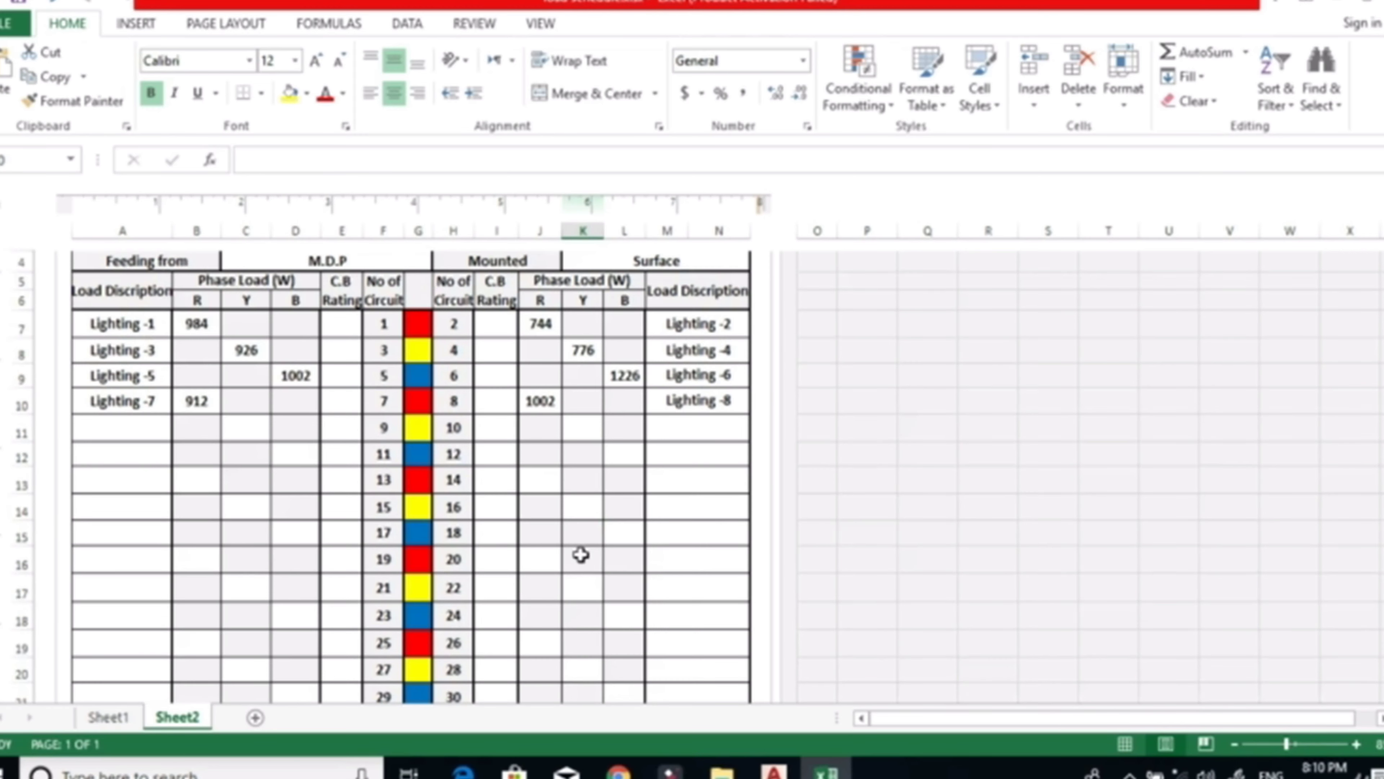
left_click_drag(552, 313, 545, 613)
left_click(1190, 52)
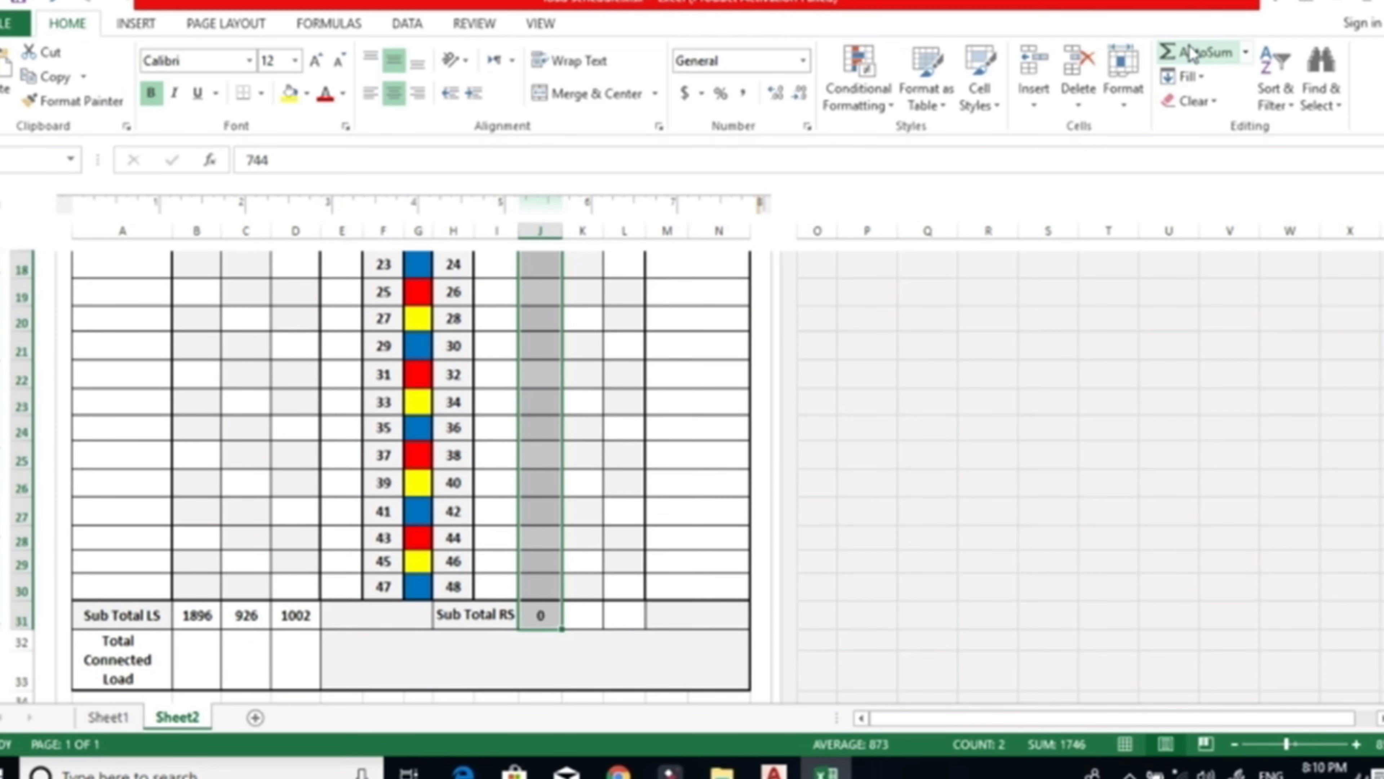
AutoSum the right side's Y-phase loads, from circuit 2 to 48, into the Sub Total RS row.
scroll(899, 405, "up", 5)
left_click_drag(603, 333, 576, 614)
left_click(1224, 61)
AutoSum the right side's B-phase loads, from circuit 2 to 48, into the Sub Total RS row.
scroll(797, 269, "up", 6)
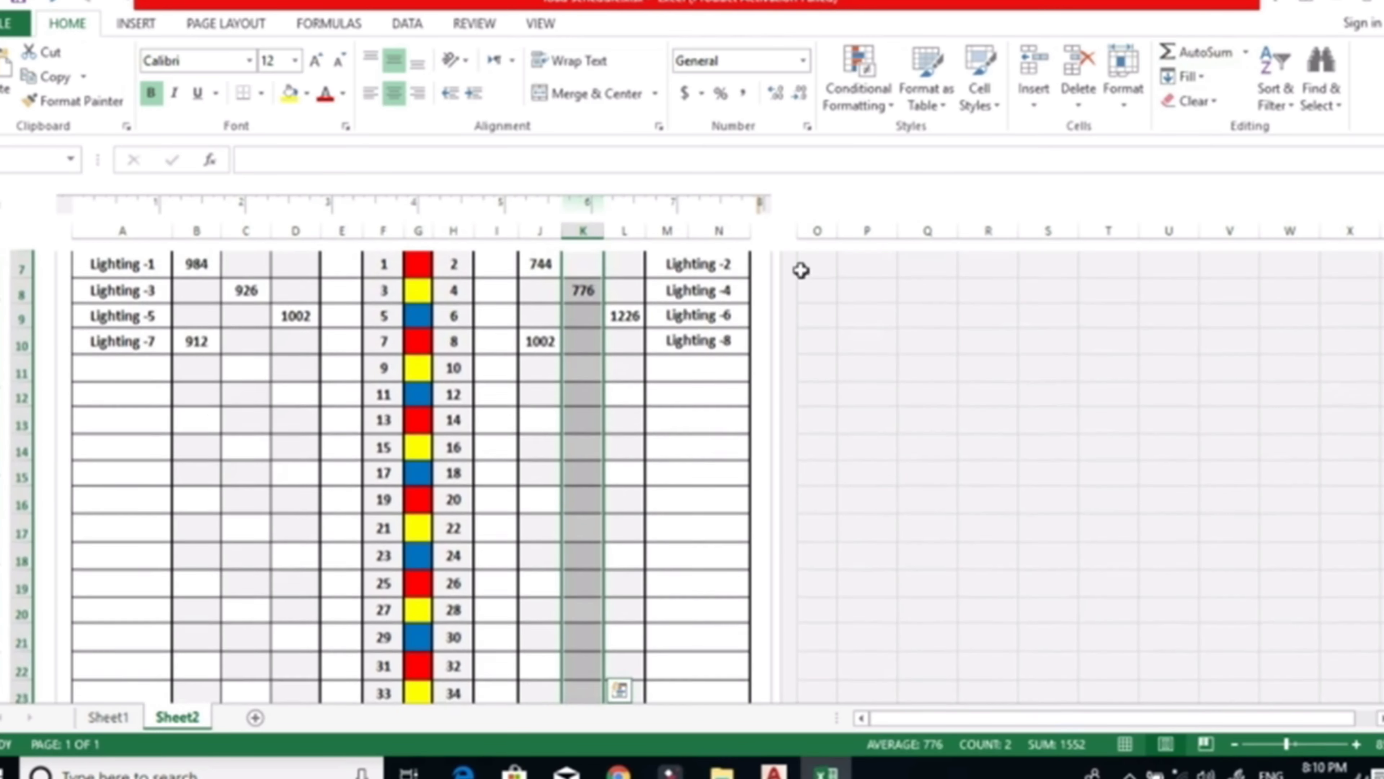
left_click_drag(626, 468, 639, 606)
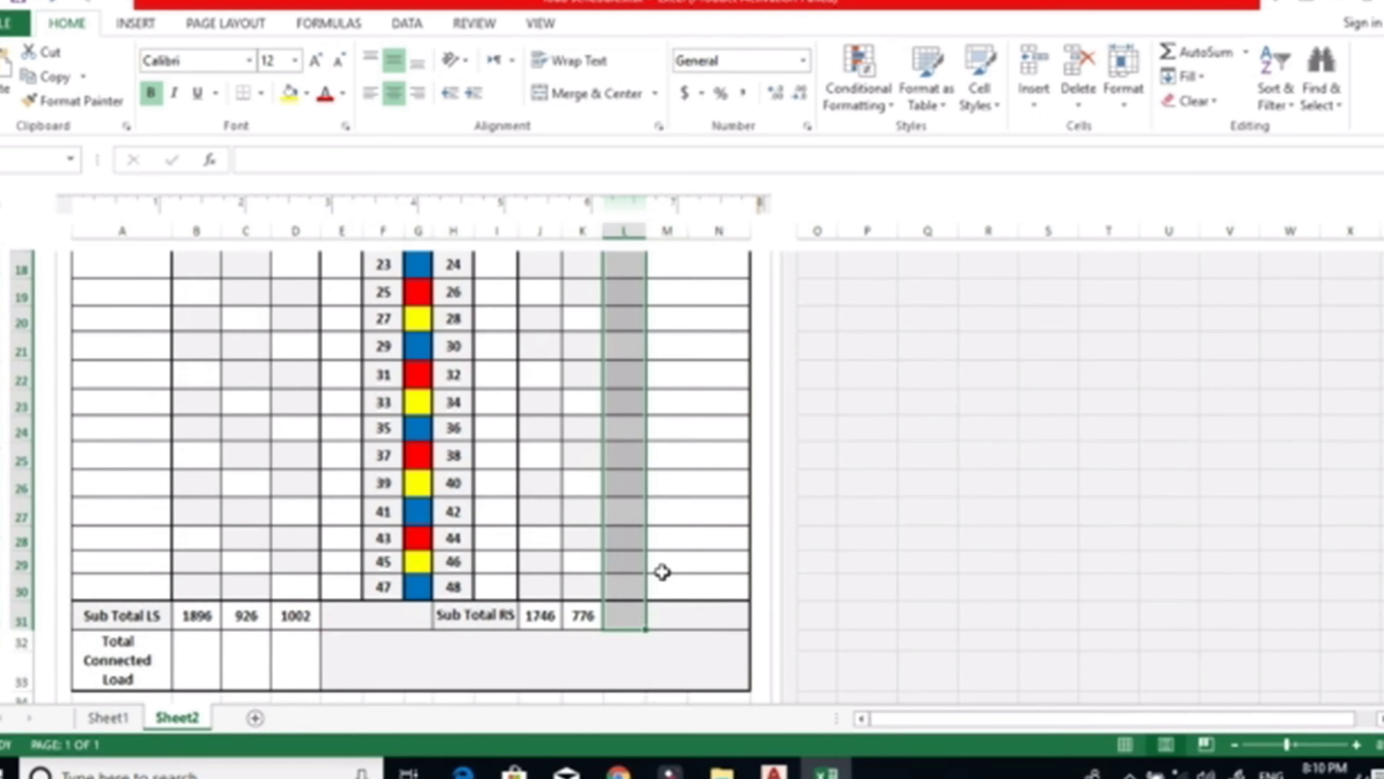
left_click(1199, 52)
Compare the R, Y and B subtotals of both sides with the circuit loads to check the phase balance.
scroll(545, 423, "down", 5)
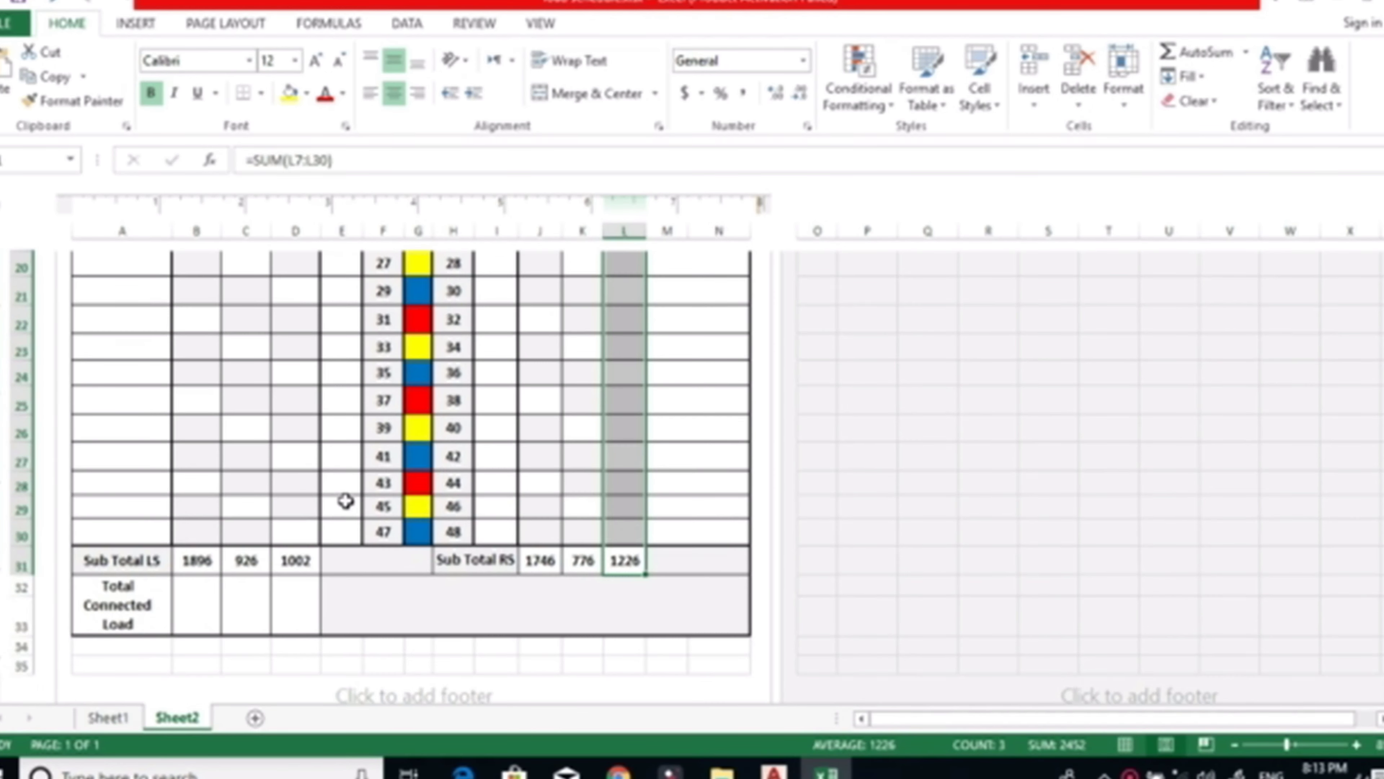
scroll(420, 494, "down", 1)
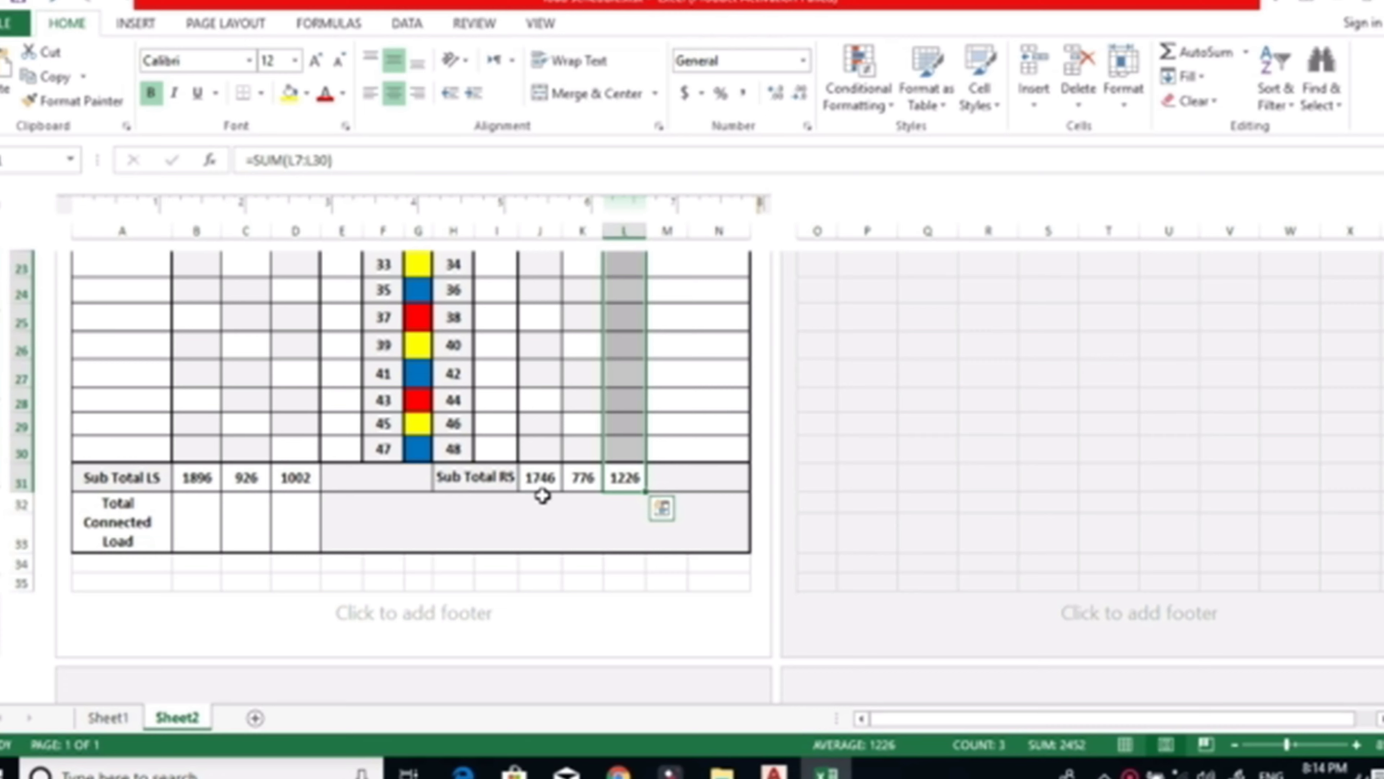
scroll(542, 495, "up", 7)
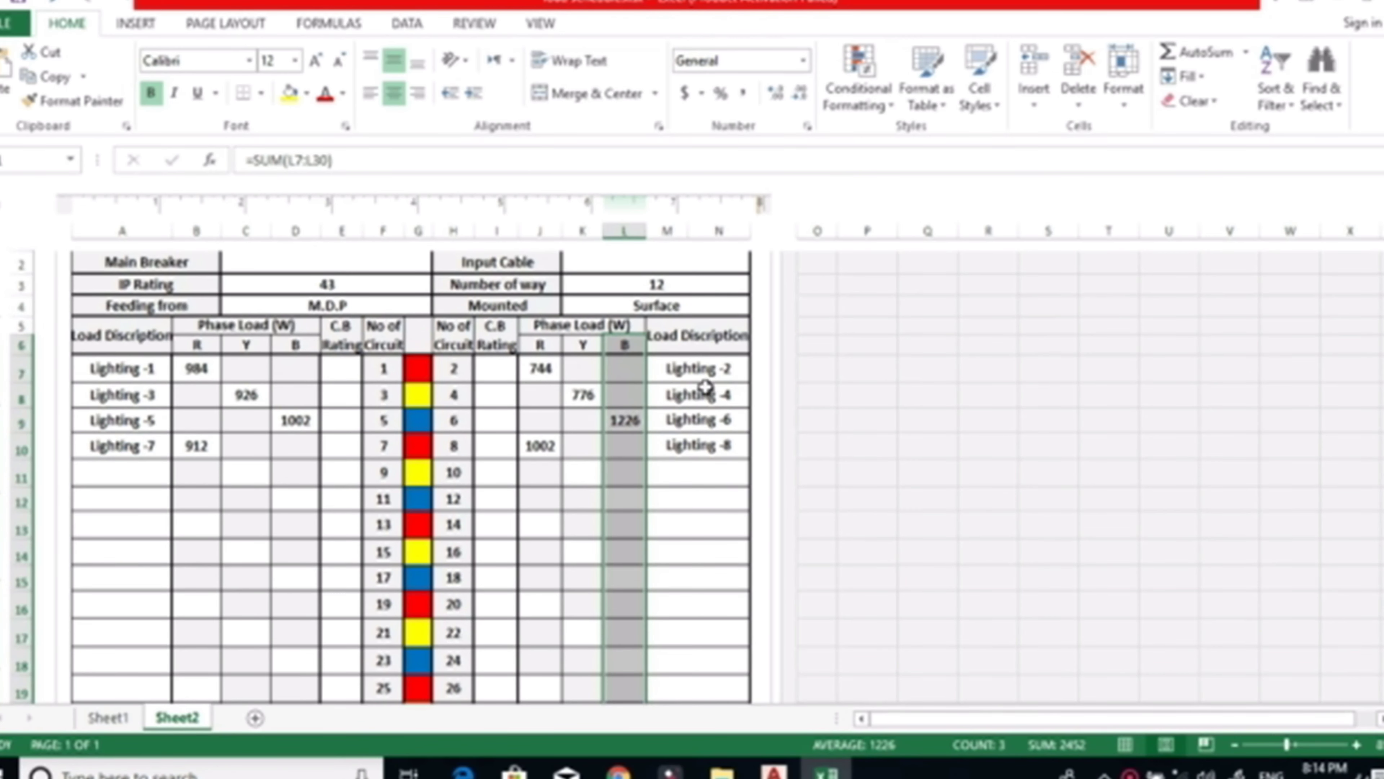
scroll(622, 401, "down", 1)
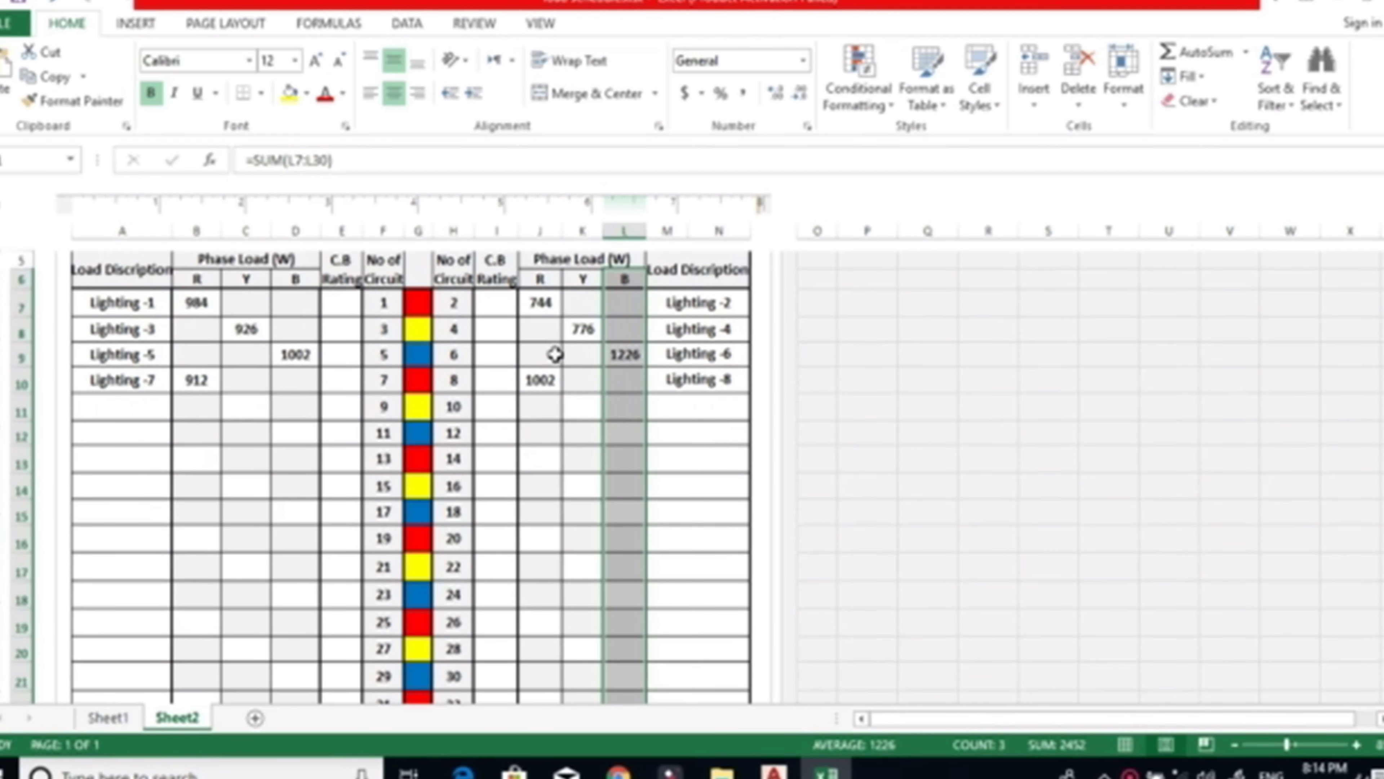
scroll(599, 314, "down", 6)
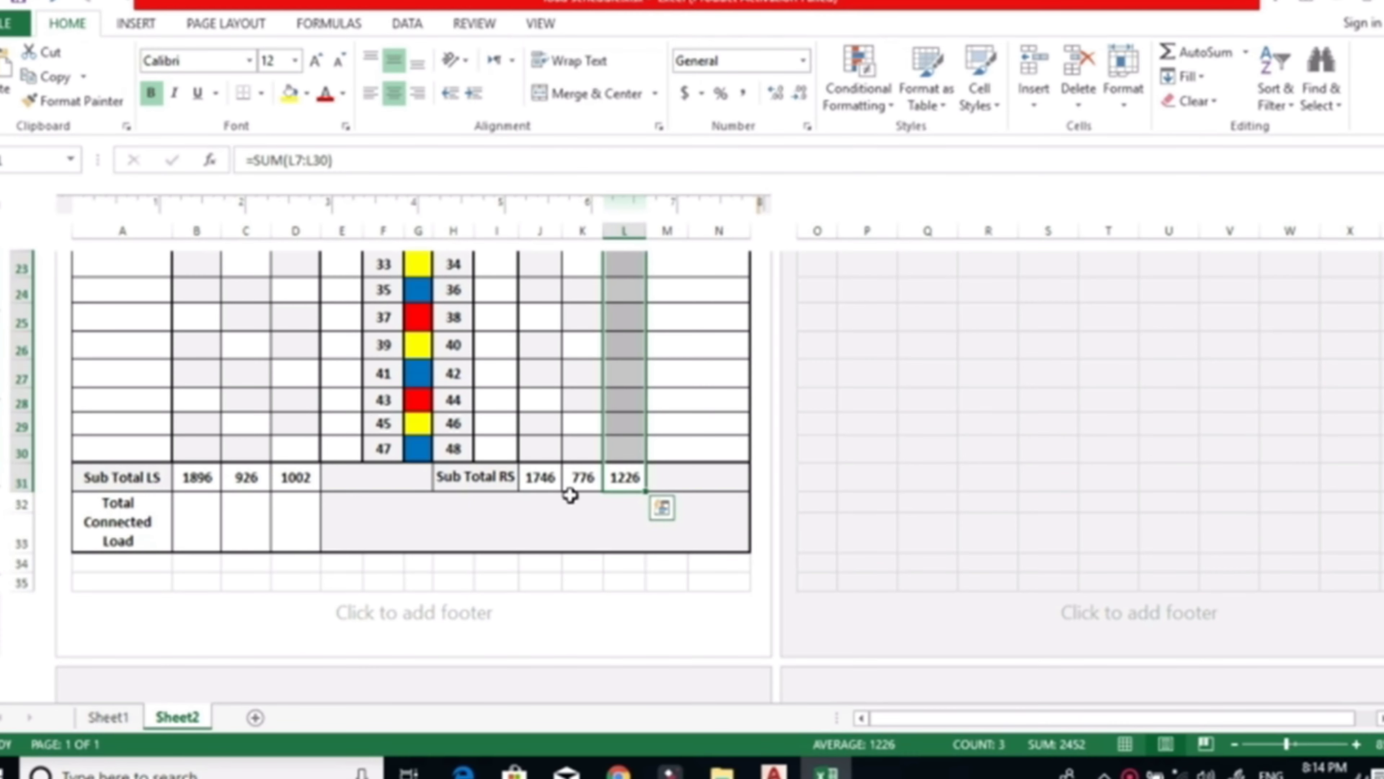
scroll(587, 510, "up", 5)
scroll(587, 510, "up", 2)
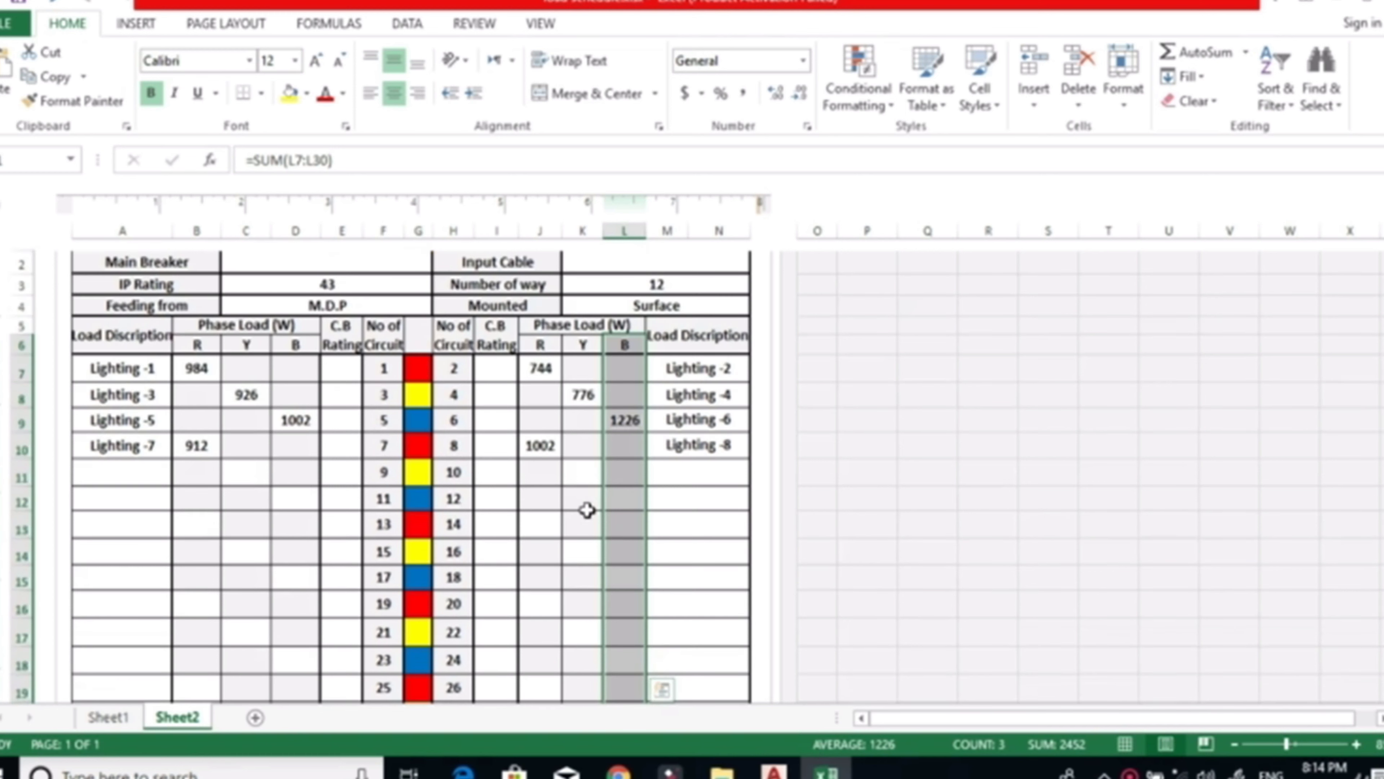
Copy the Lighting -2 description and its 744 W load from circuit 2 to circuit 10, and clear the circuit 2 entries.
left_click(542, 369)
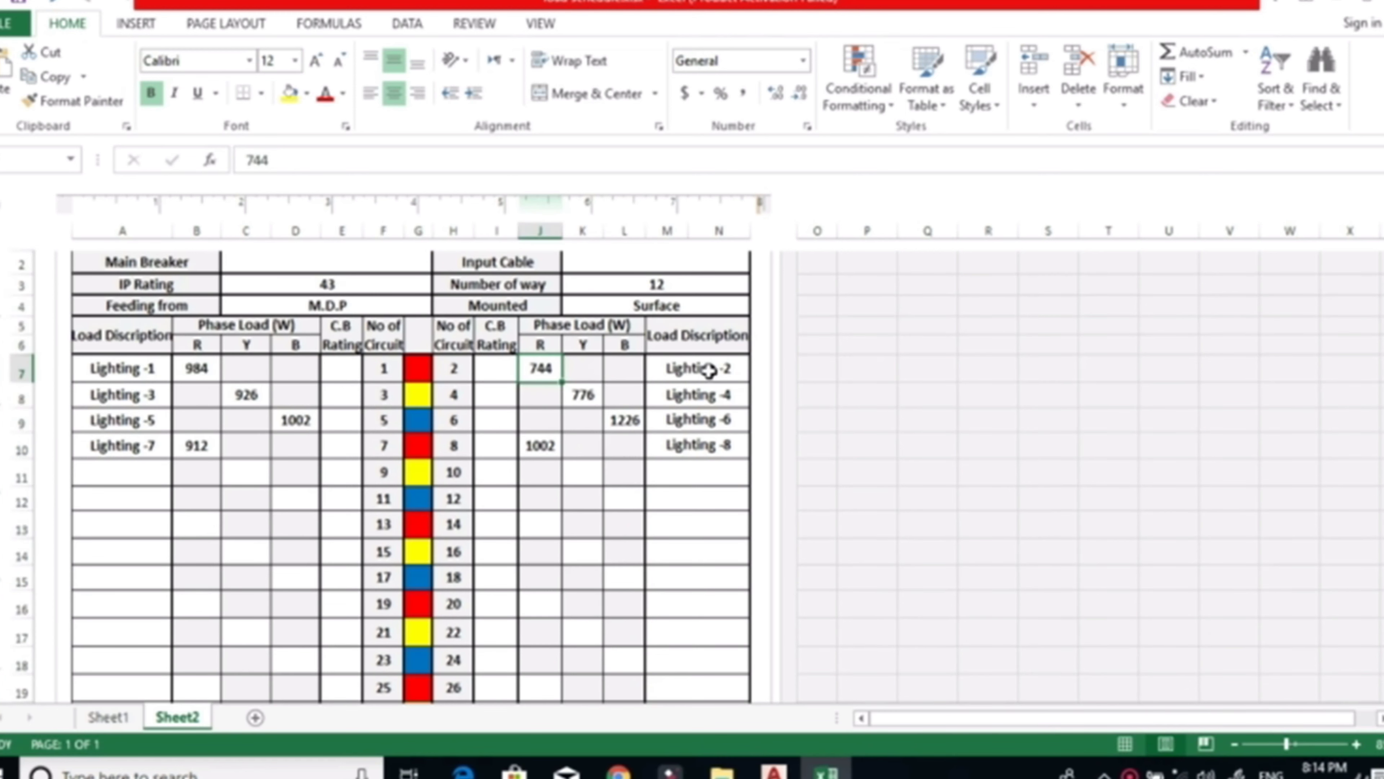
left_click_drag(674, 369, 541, 364)
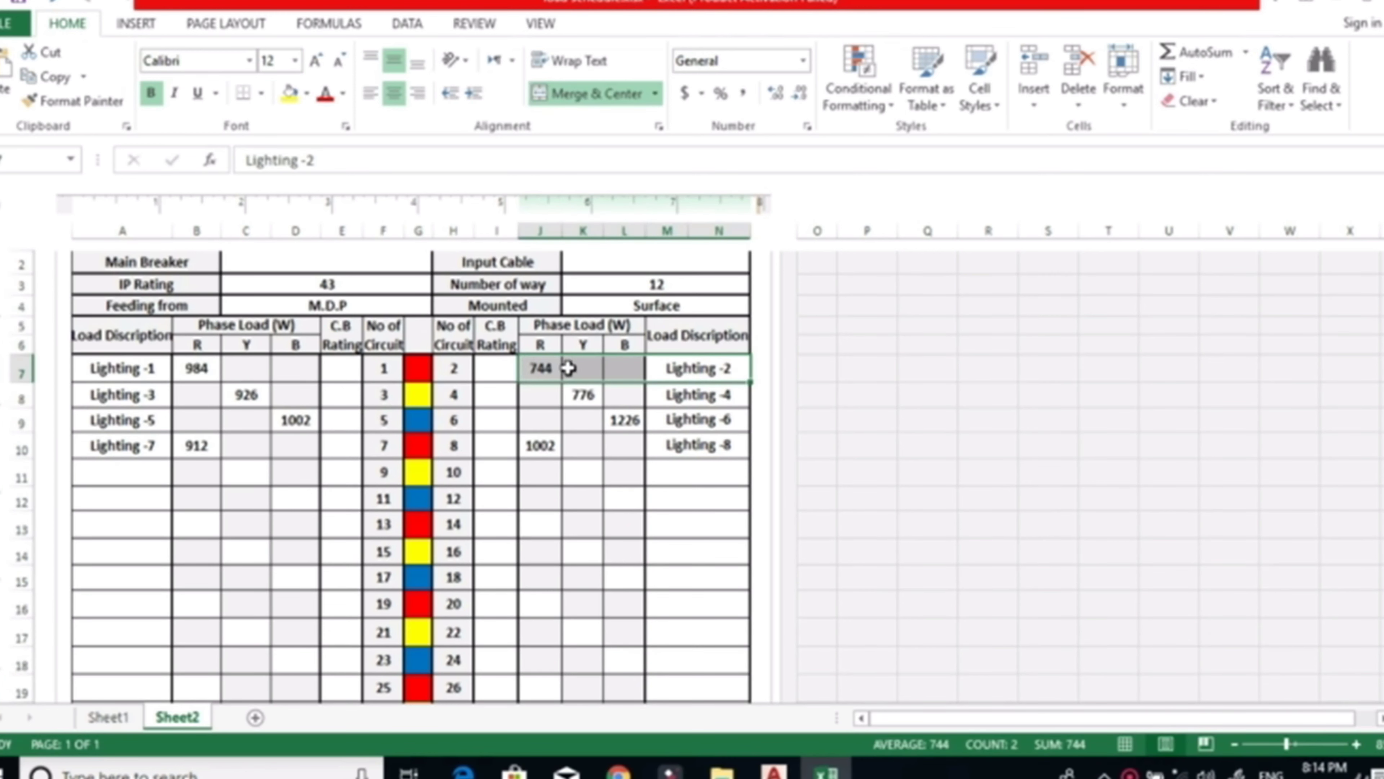
right_click(581, 371)
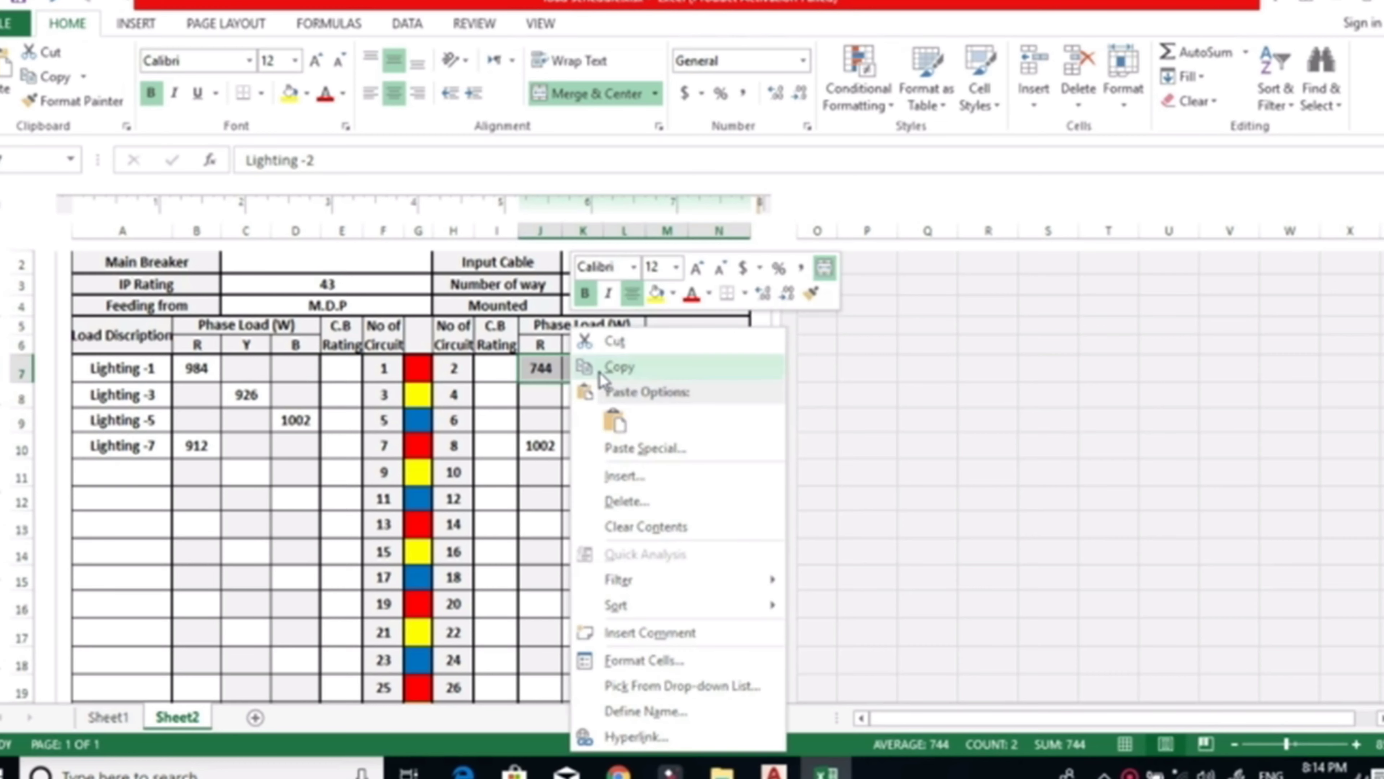
left_click(584, 370)
left_click_drag(538, 476, 701, 476)
right_click(701, 476)
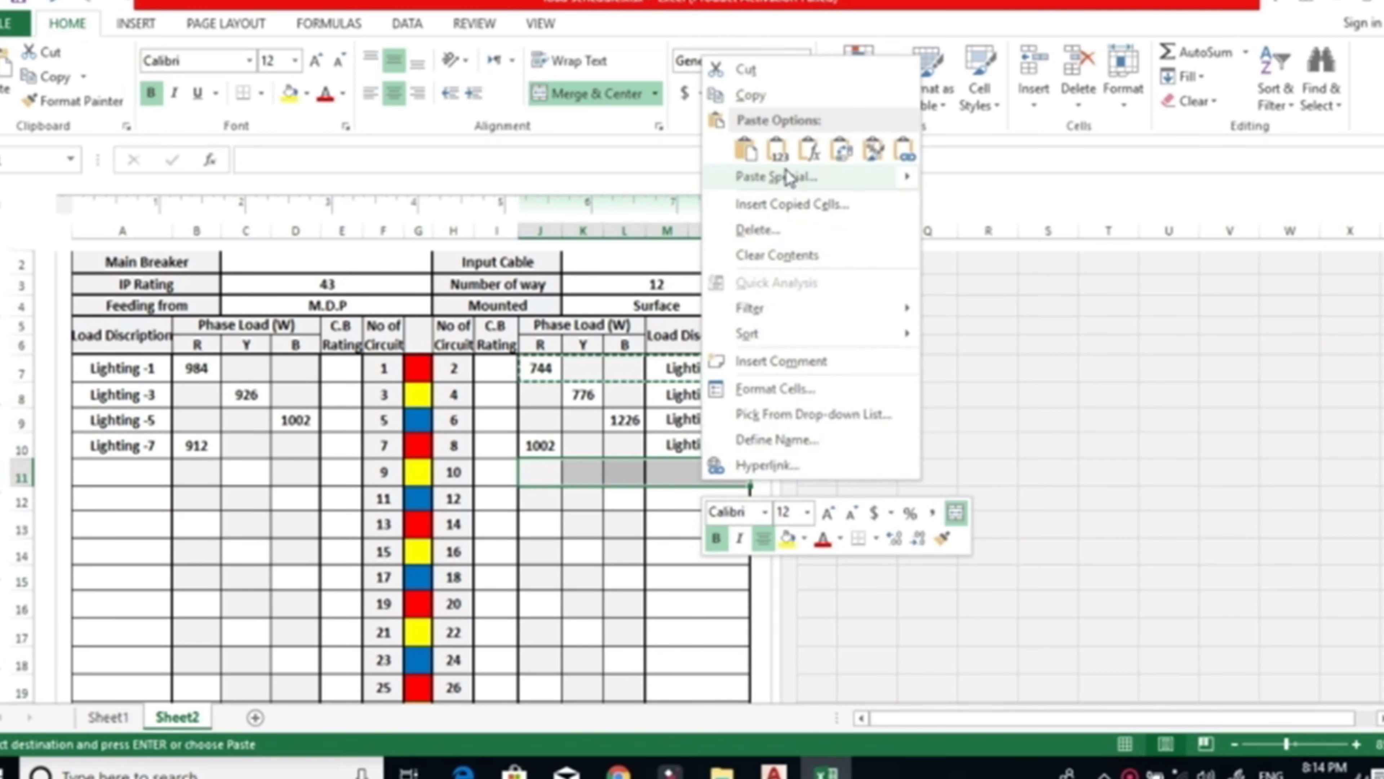
left_click(747, 152)
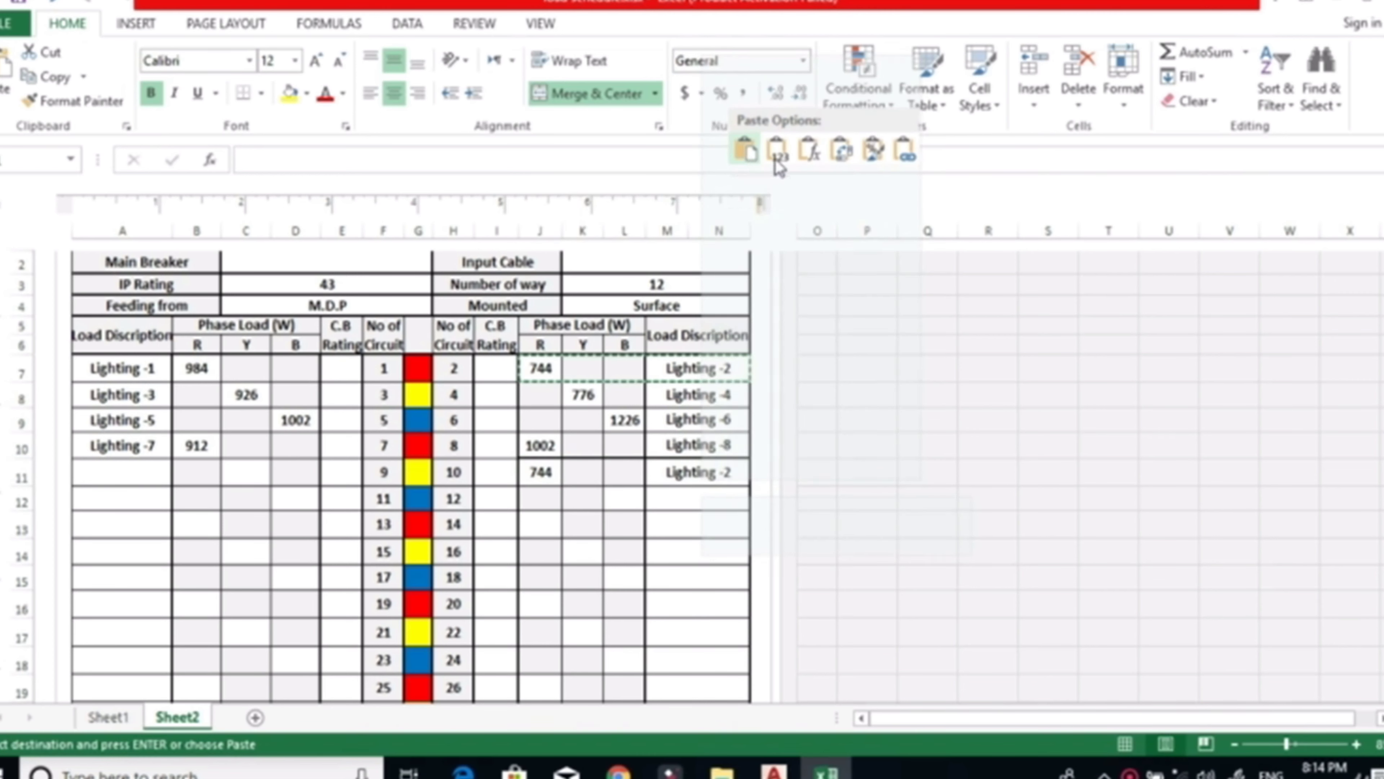
left_click(752, 155)
left_click_drag(708, 368, 541, 361)
key("Delete")
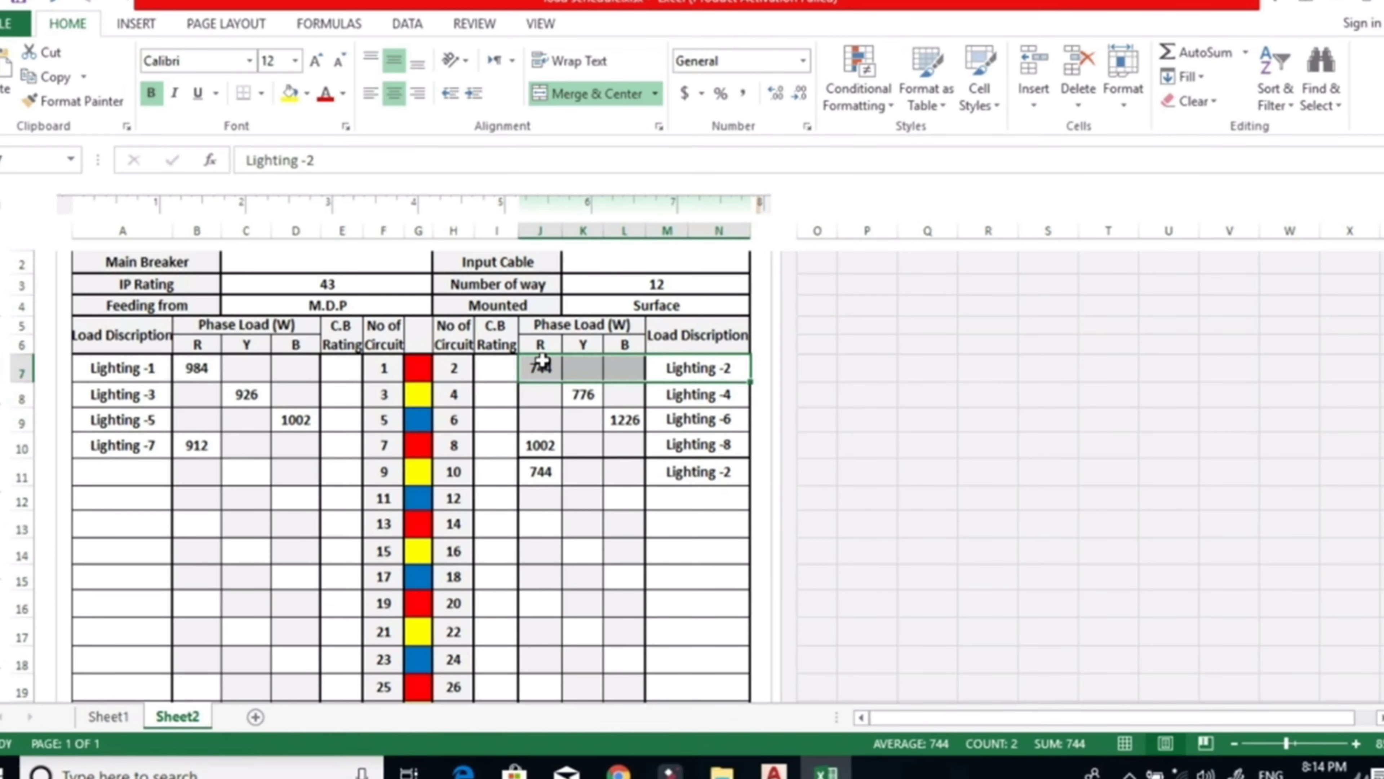
Move circuit 10's 744 W load from the R phase to the Y phase.
left_click(541, 474)
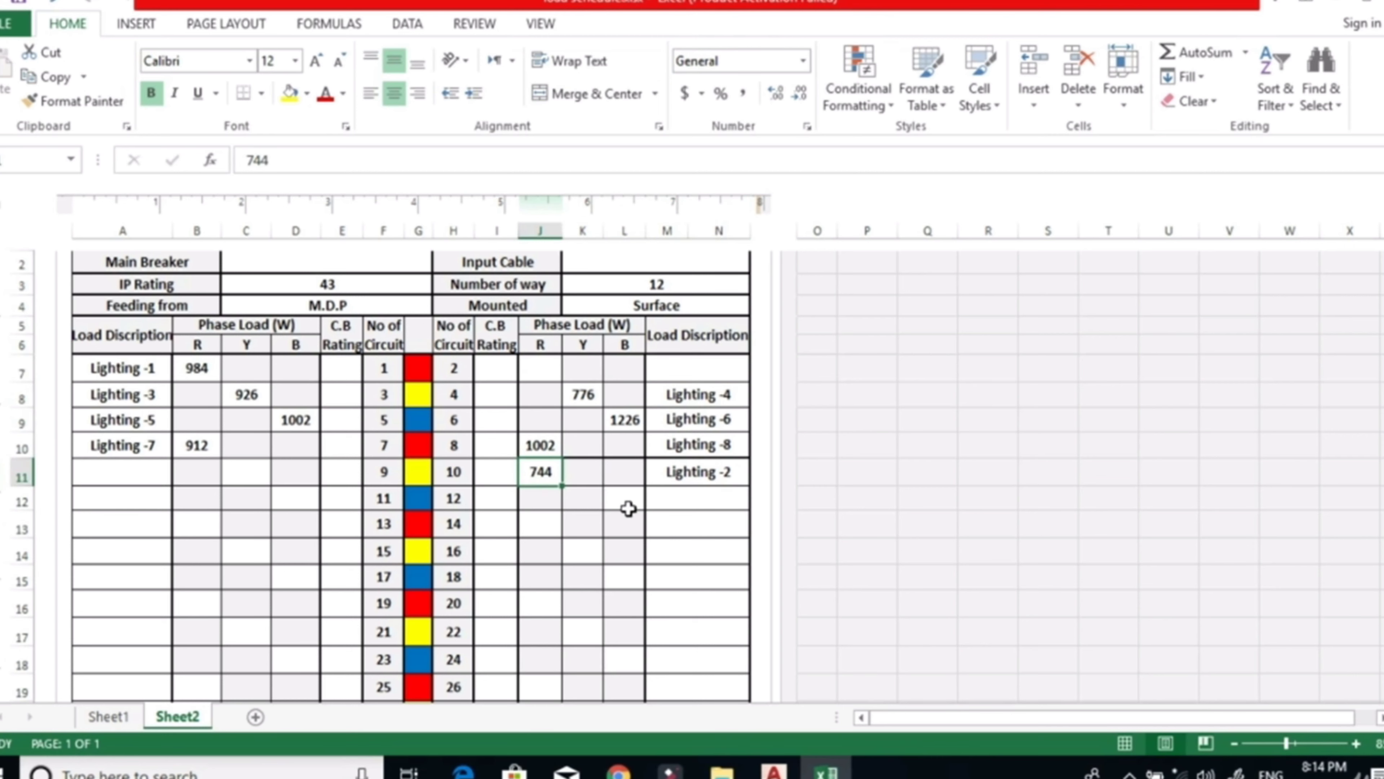
key("ctrl+c")
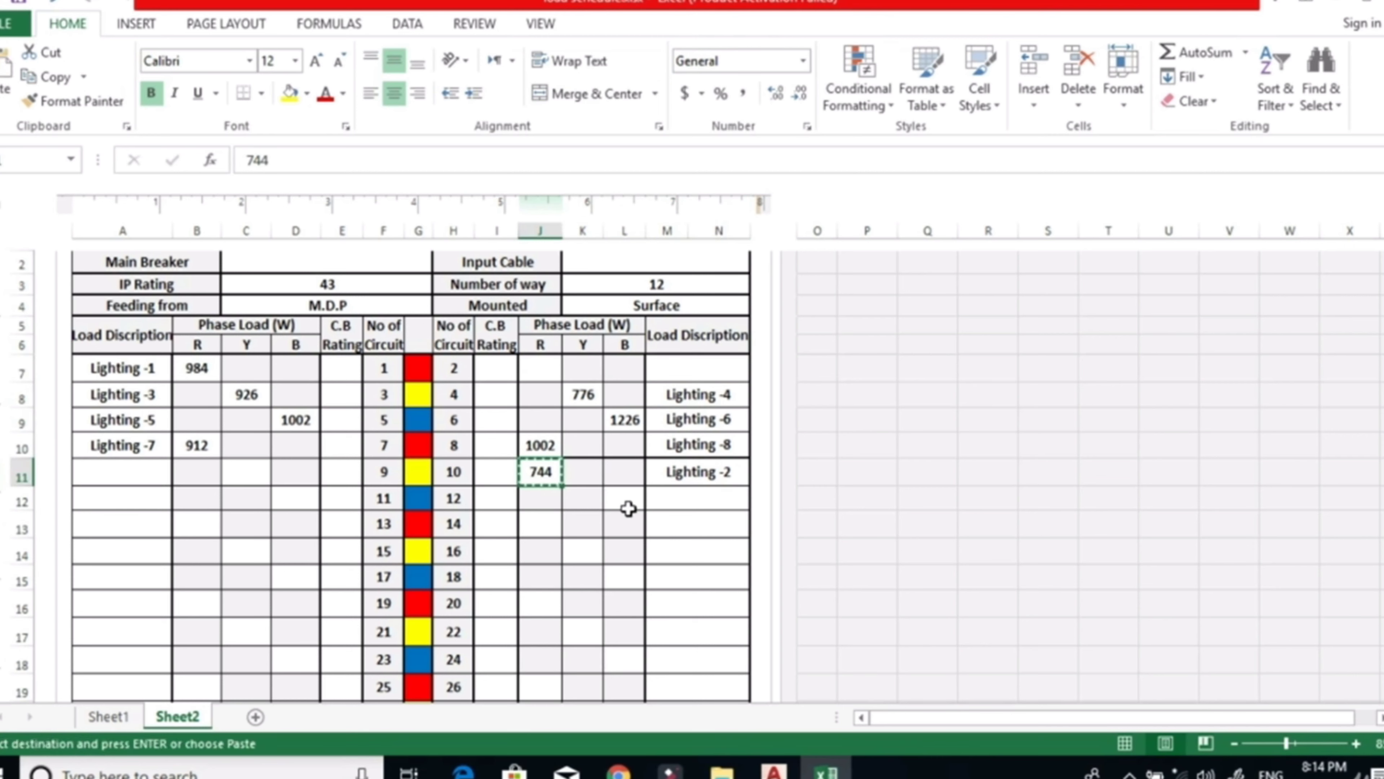
left_click(593, 482)
key("ctrl+v")
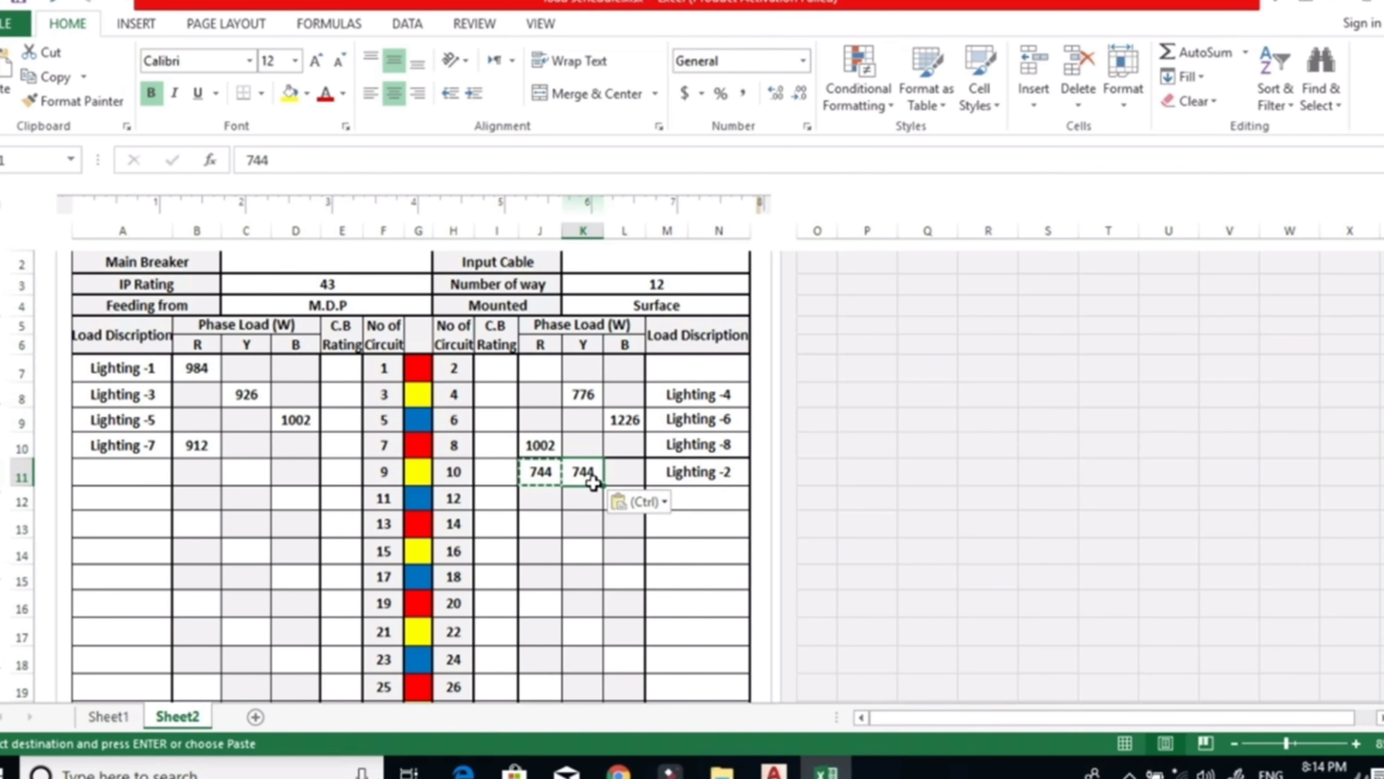
left_click(539, 473)
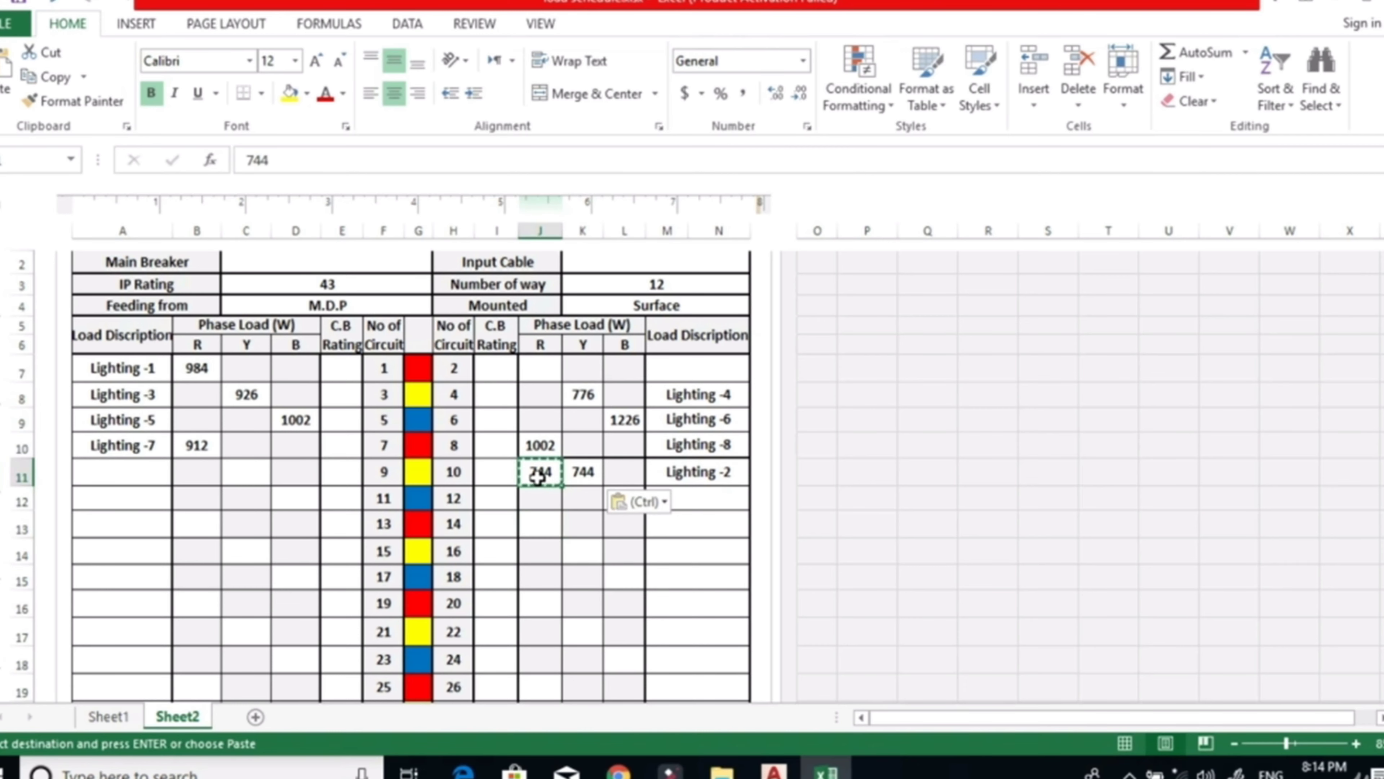
key("Delete")
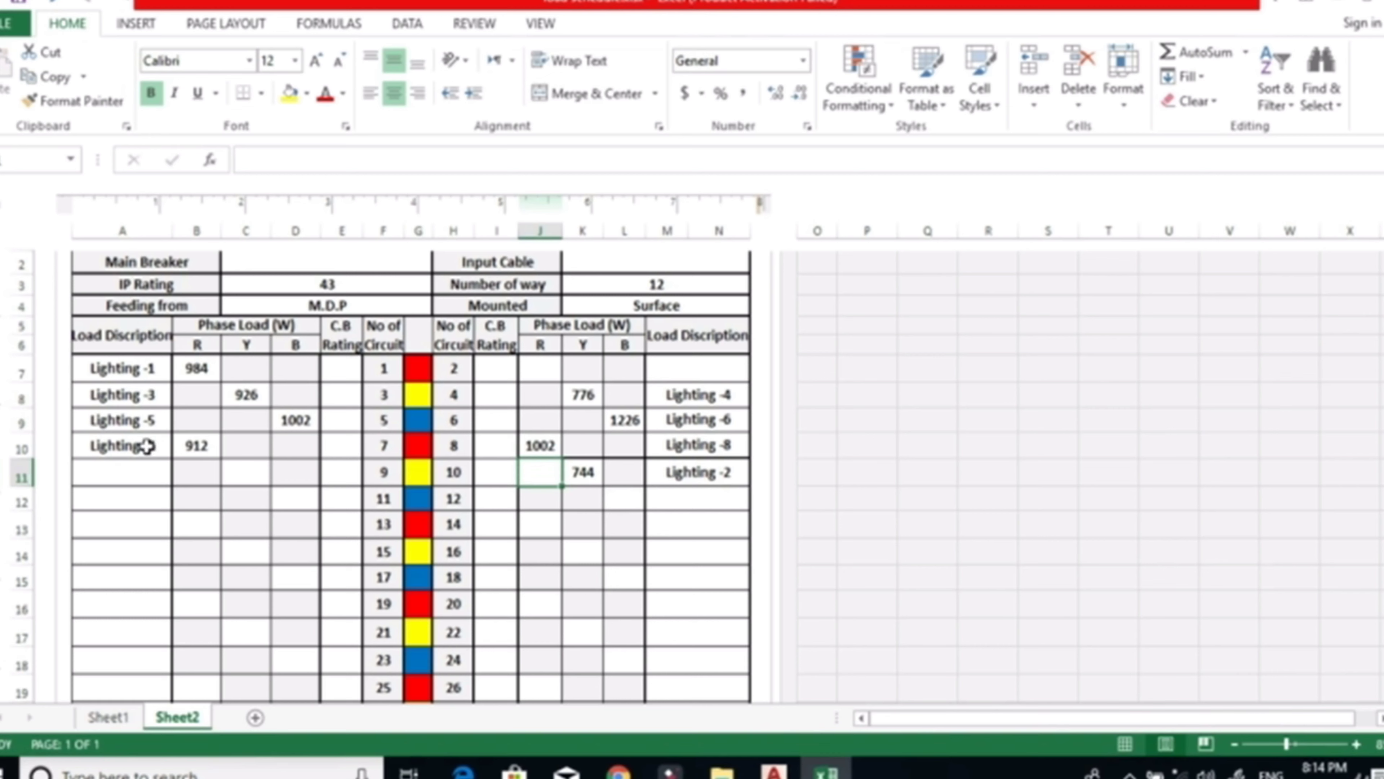
Change circuit 10's load description to Lighting -10.
double_click(731, 473)
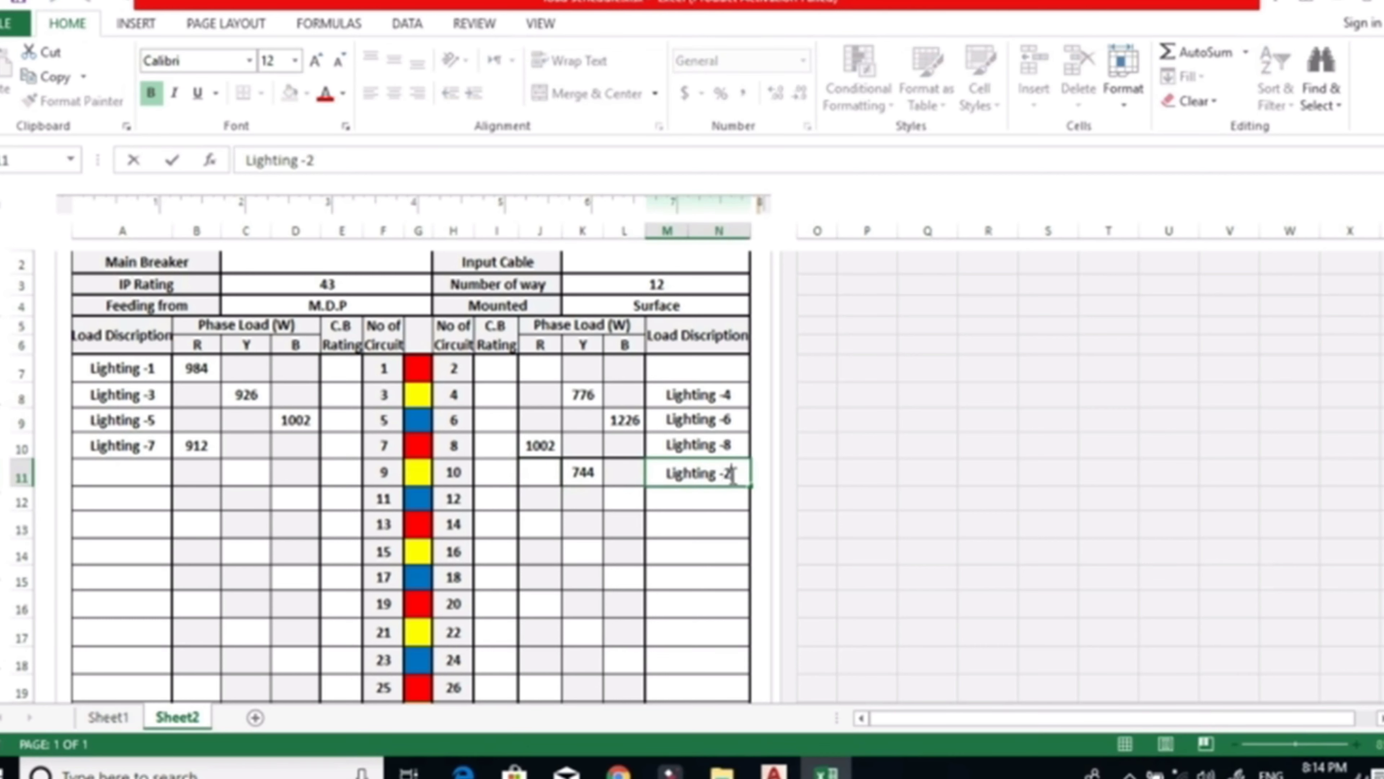
type("10")
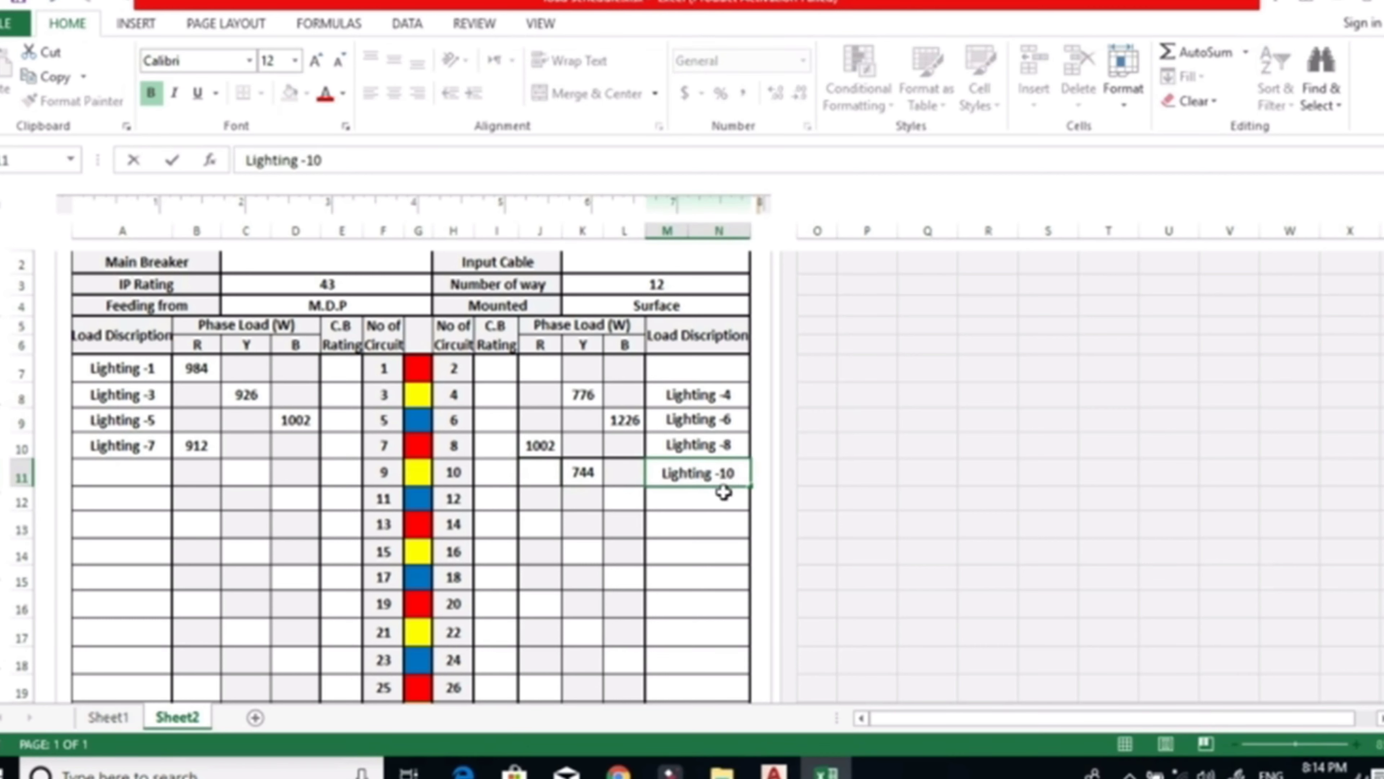
left_click(715, 526)
scroll(604, 582, "down", 7)
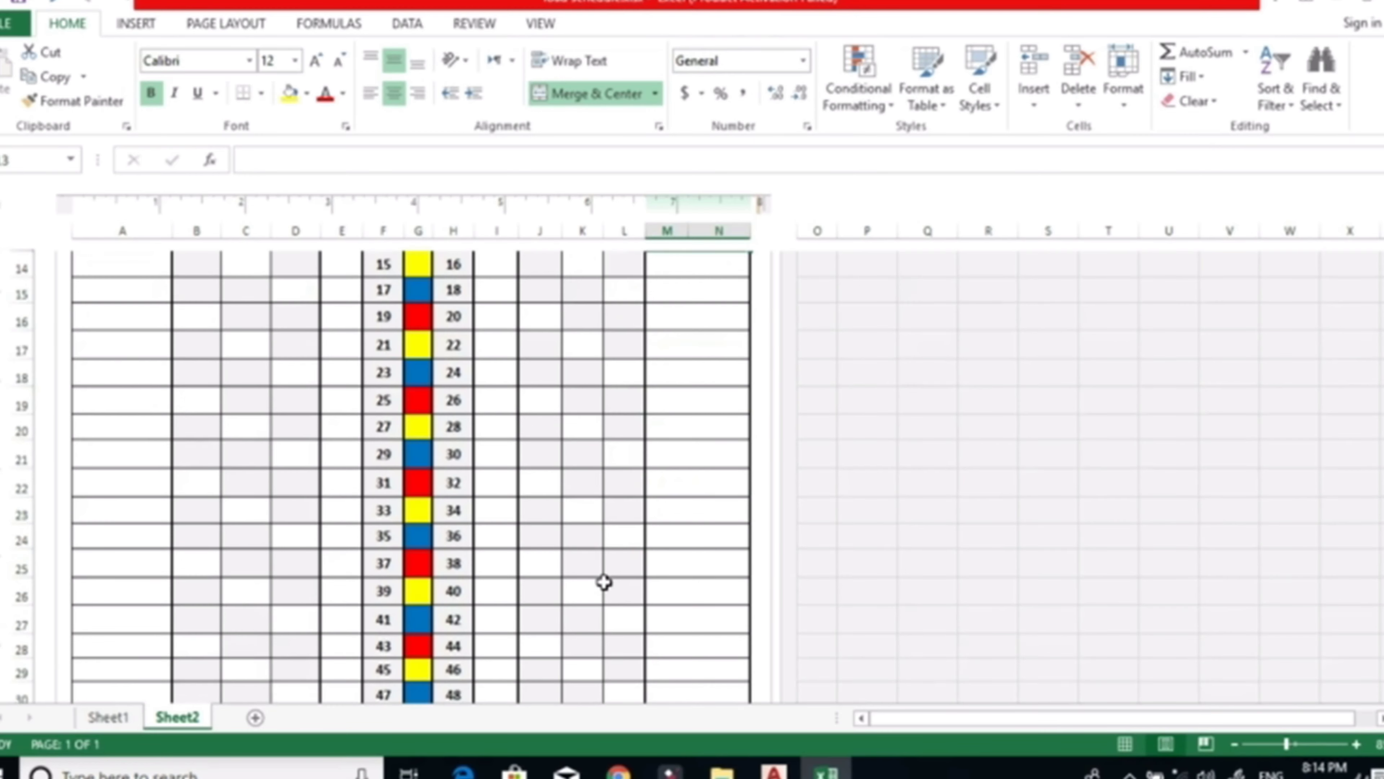
Dismiss the Windows licence notice and switch to the Lighting Layout drawing in AutoCAD.
scroll(604, 582, "up", 1)
left_click(774, 771)
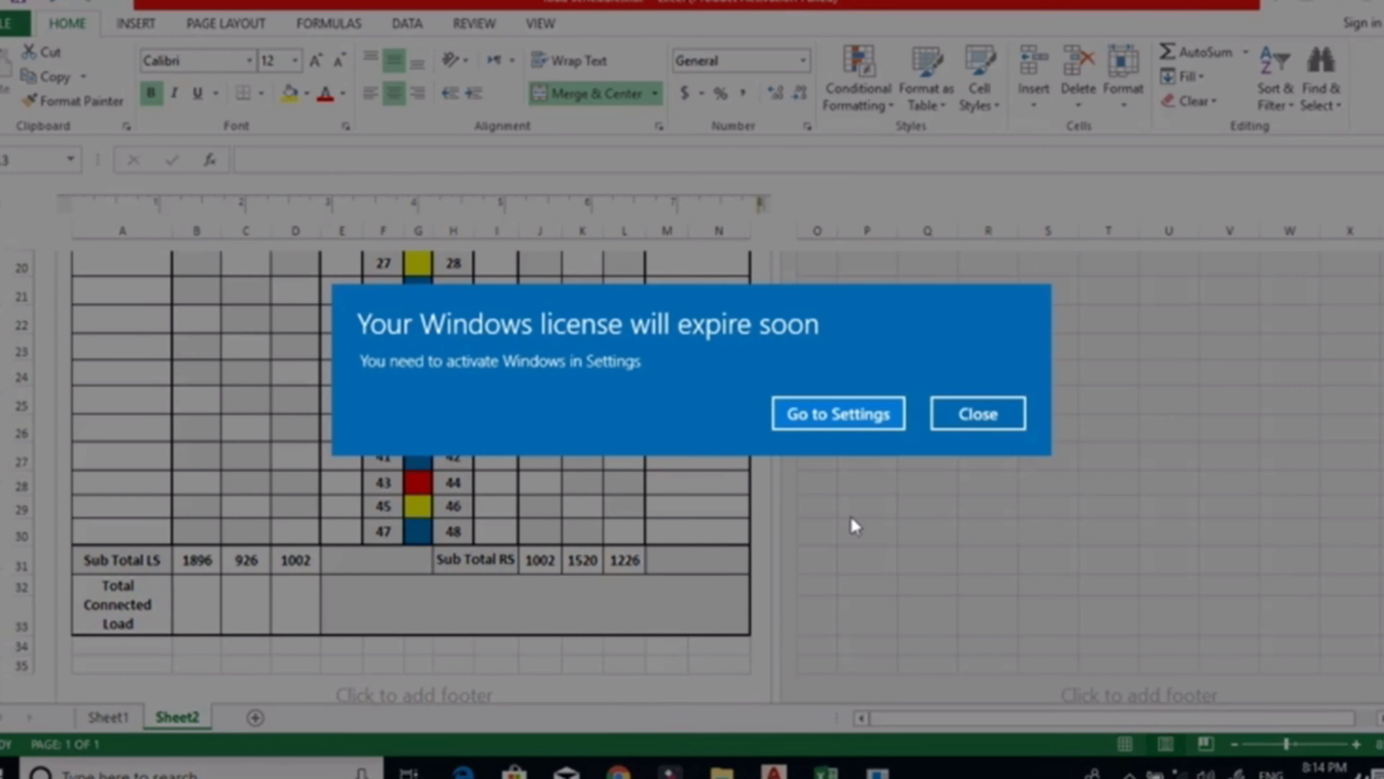
left_click(961, 428)
left_click(773, 771)
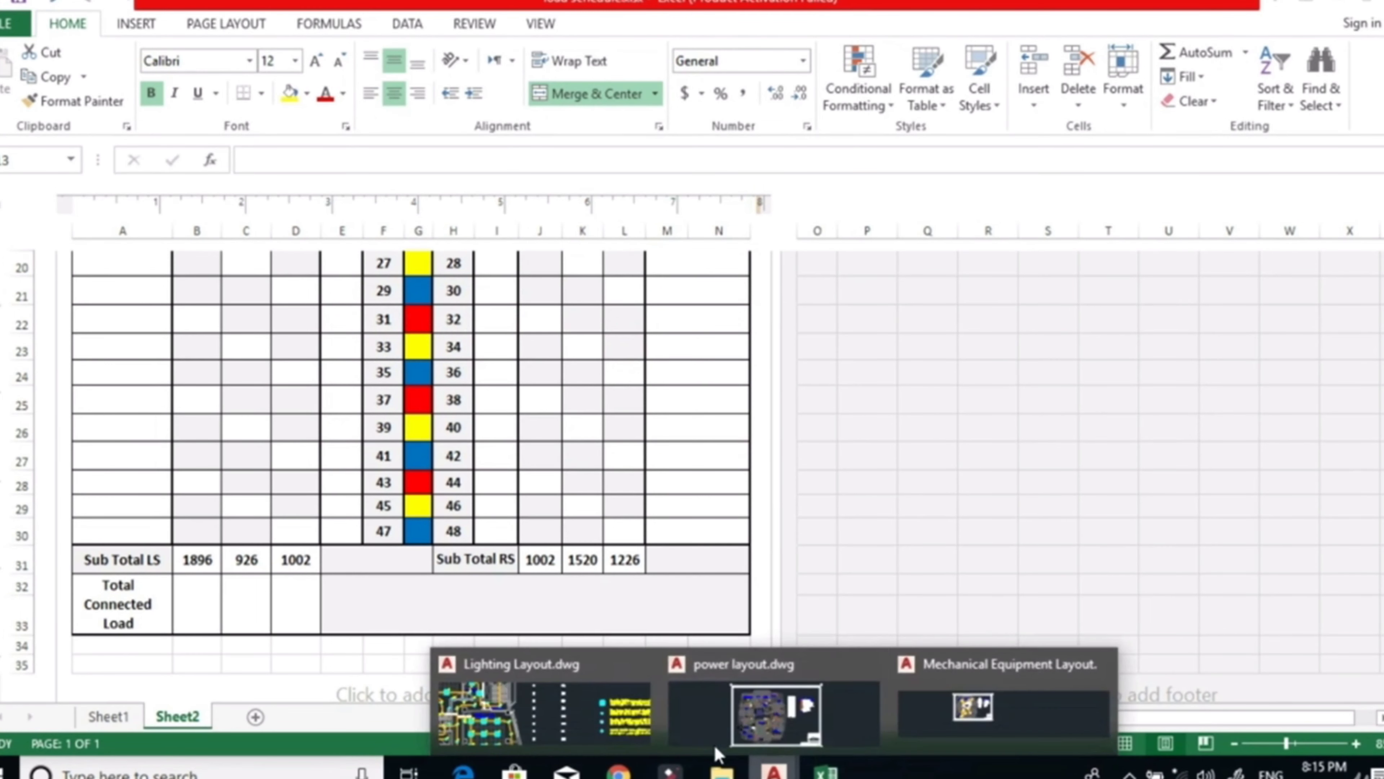
left_click(605, 725)
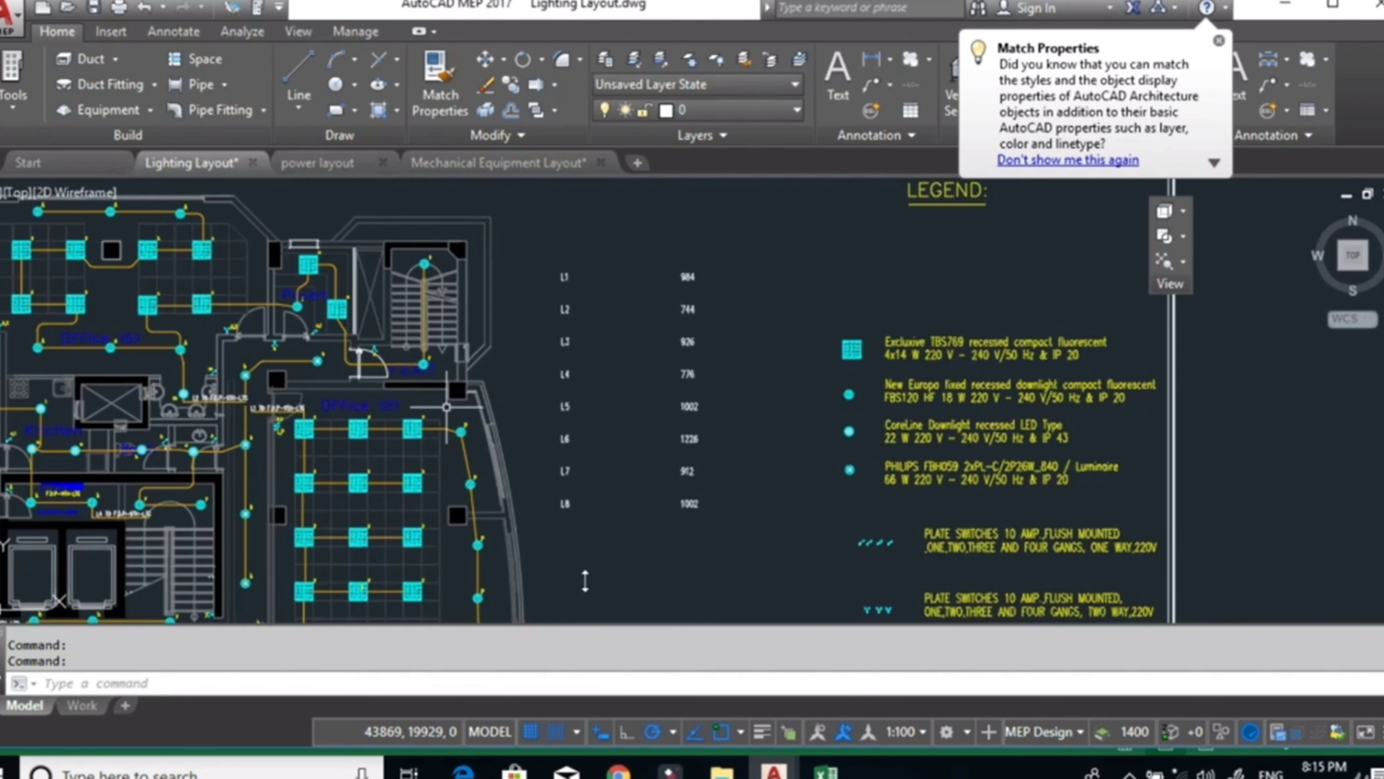
Change the L2 TO F.D.P-9TH-LTG circuit label beside the washbasins to L10 TO F.D.P-9TH-LTG.
left_click_drag(446, 410, 836, 352)
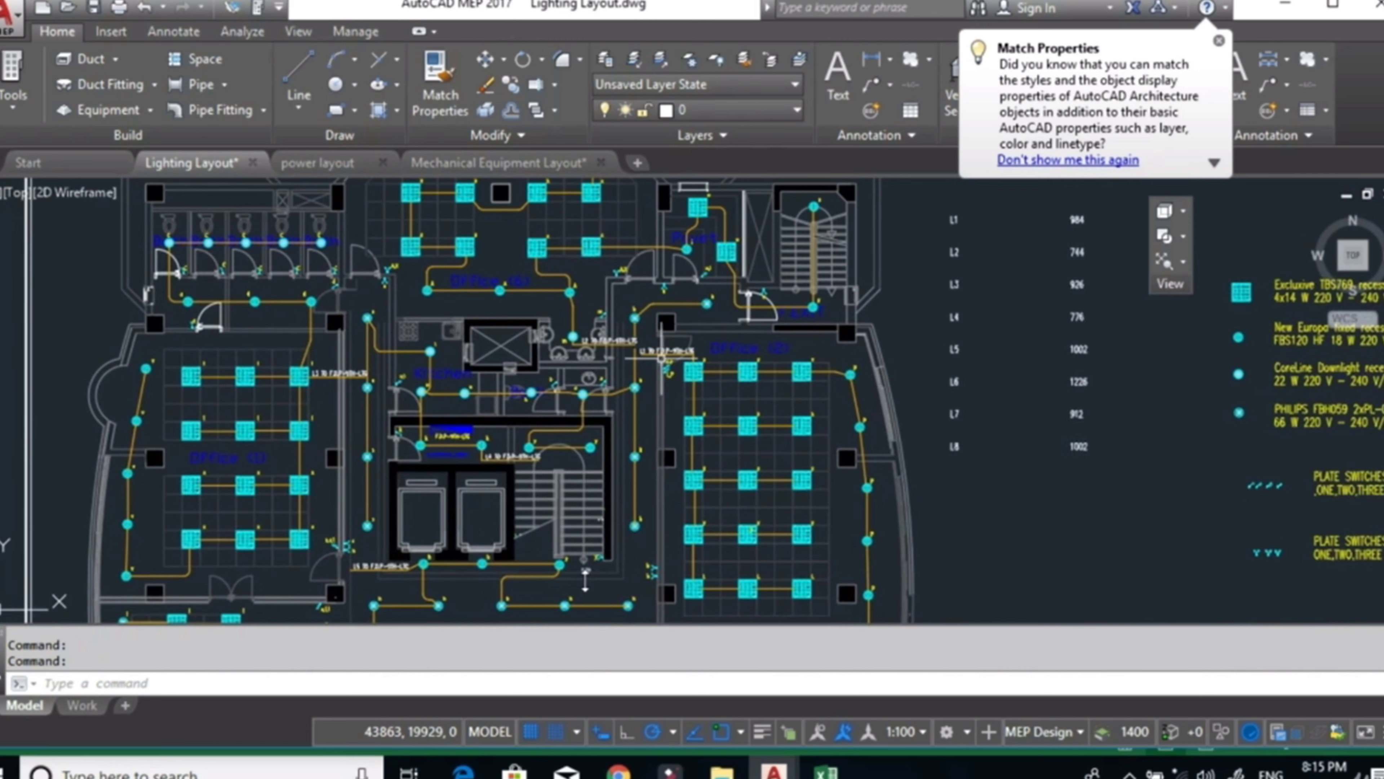
scroll(610, 354, "up", 4)
scroll(551, 319, "up", 6)
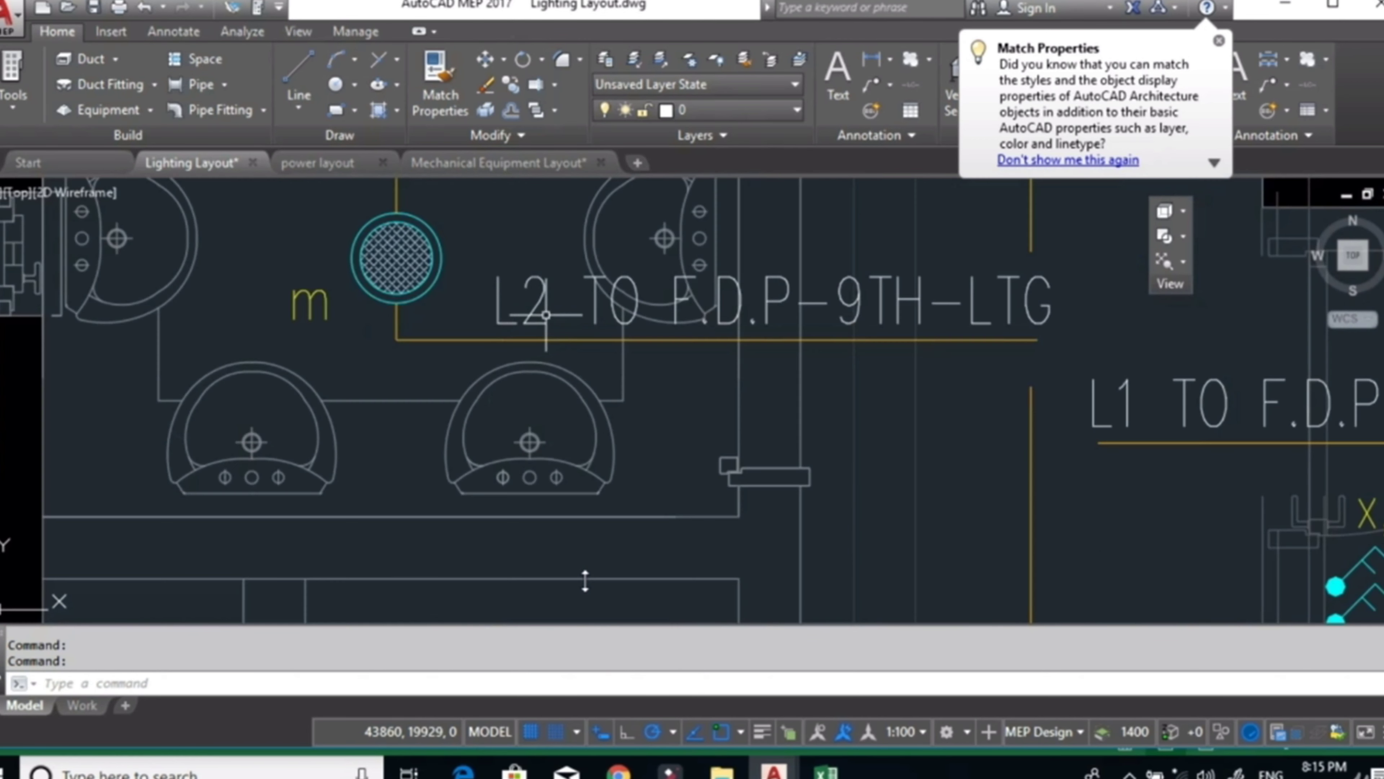
left_click(541, 295)
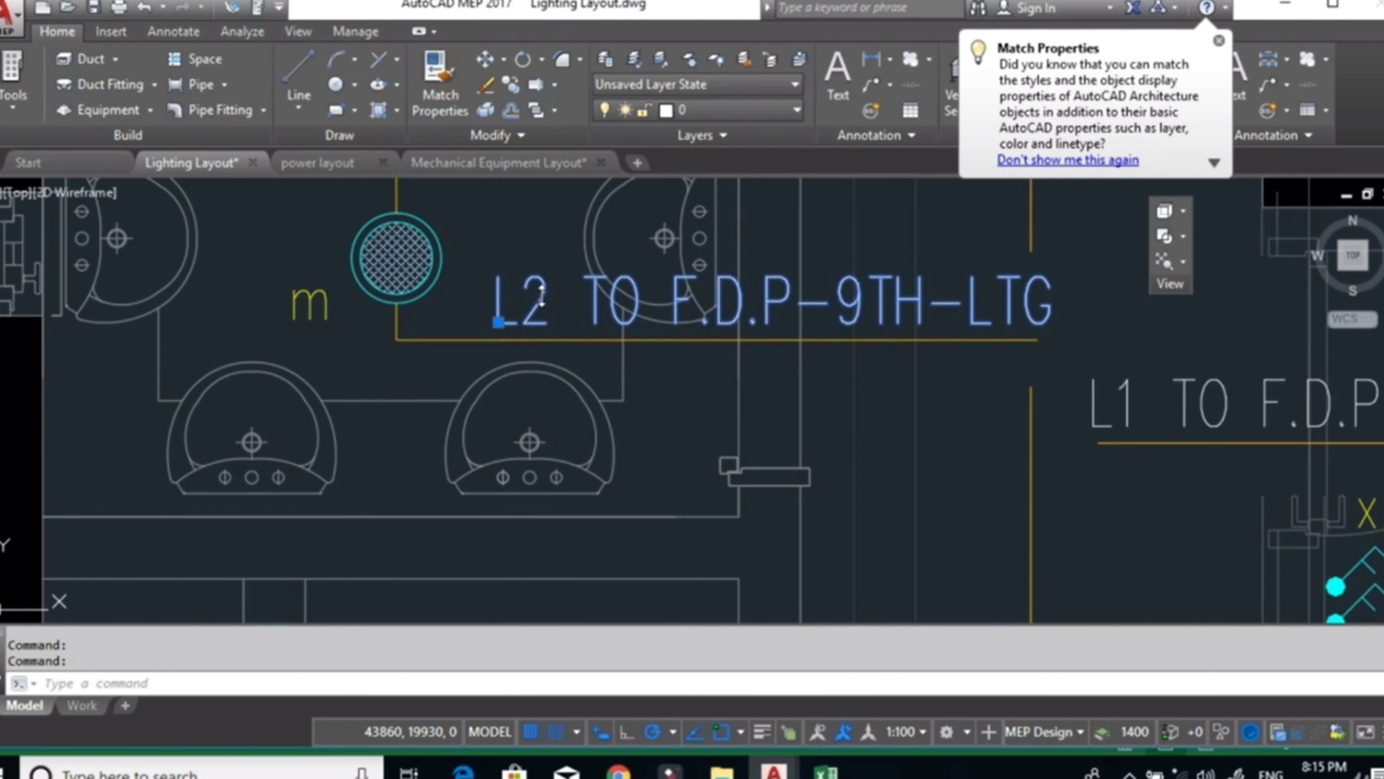
double_click(542, 295)
left_click_drag(557, 315, 547, 297)
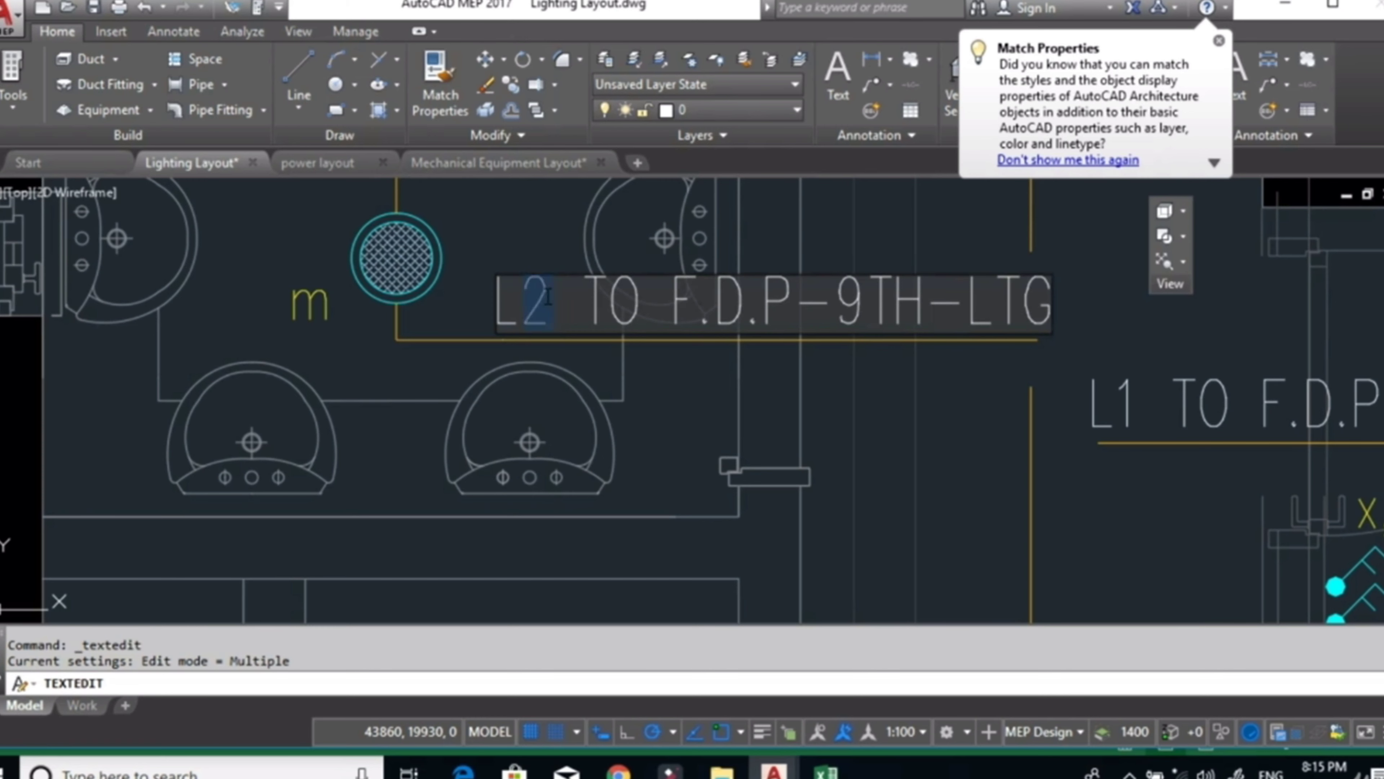
type("10")
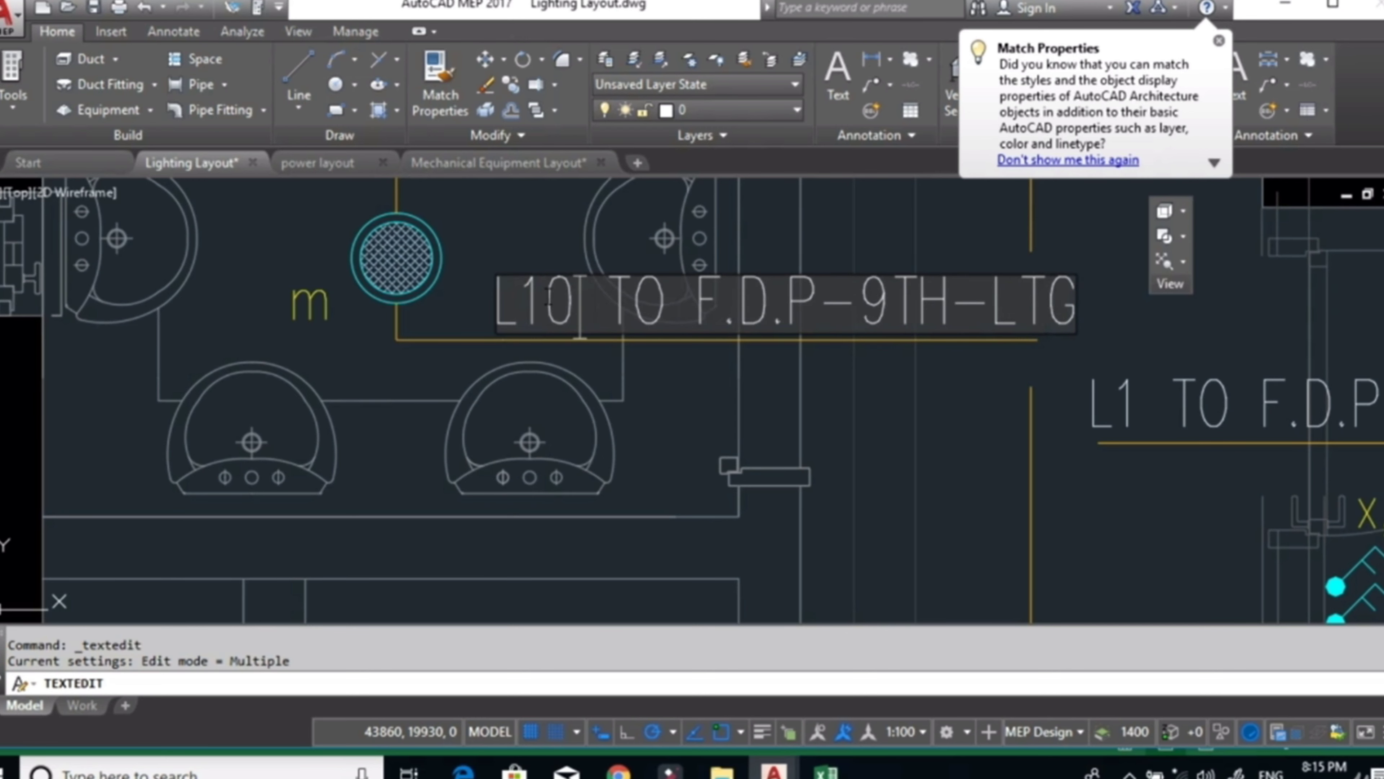
left_click(734, 510)
Switch back to the Excel load schedule and calculate the R phase total connected load with =B31+J31 in B32.
left_click(826, 771)
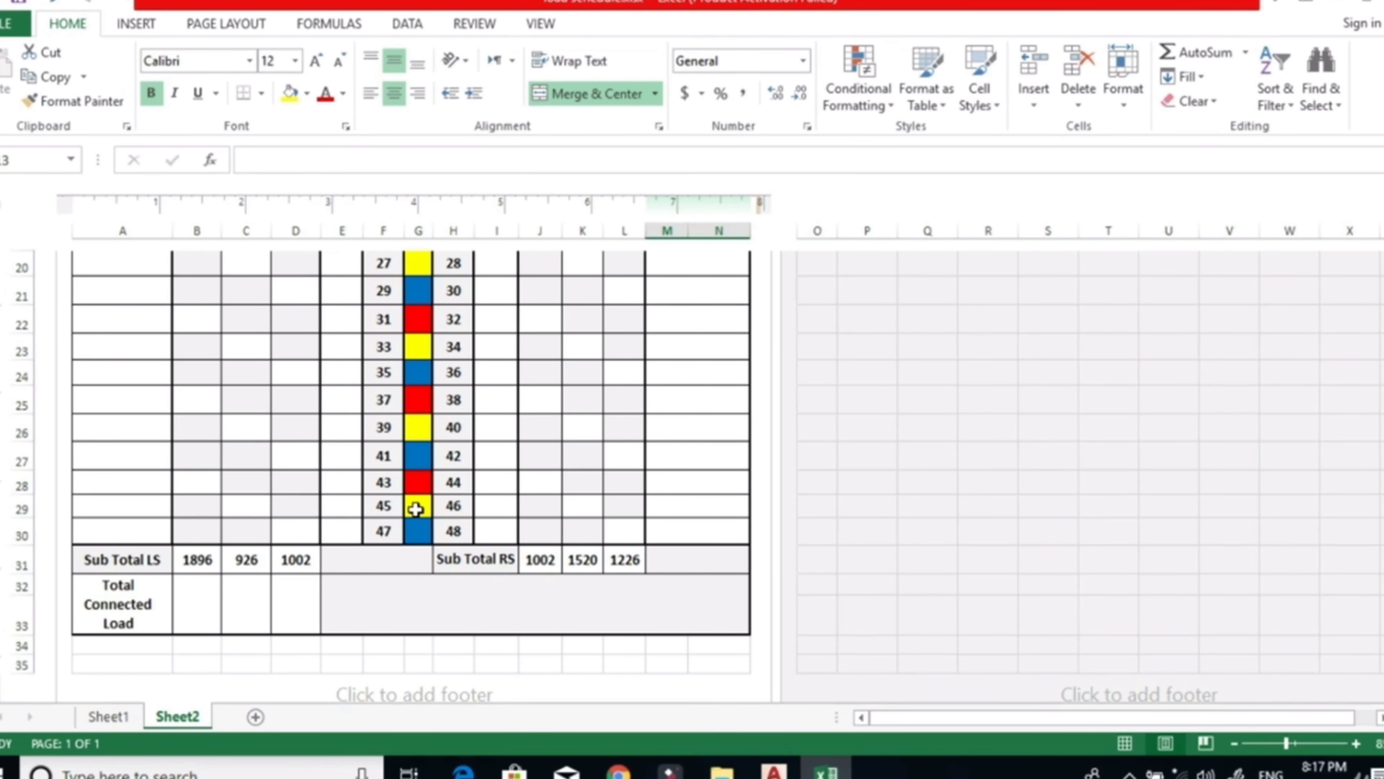
scroll(416, 509, "down", 1)
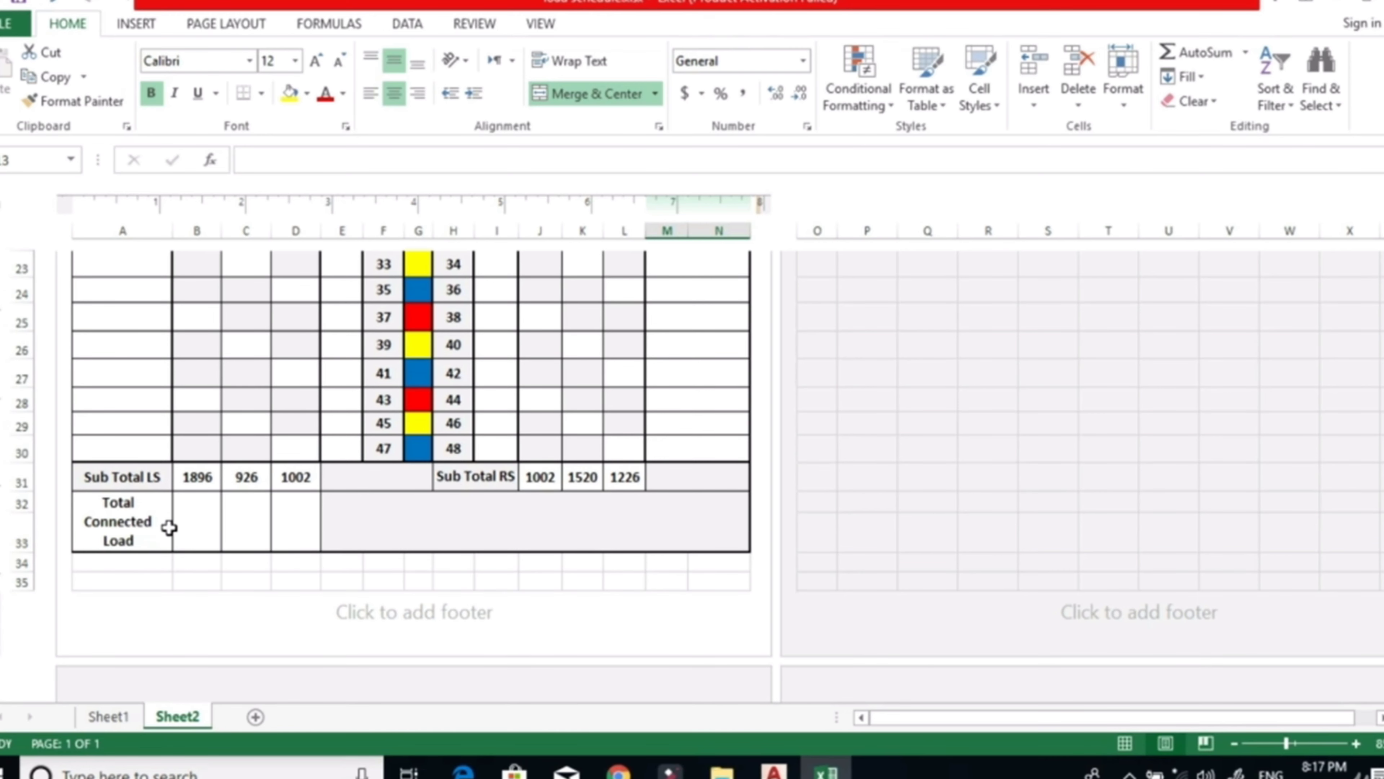
scroll(174, 532, "up", 1)
left_click(196, 601)
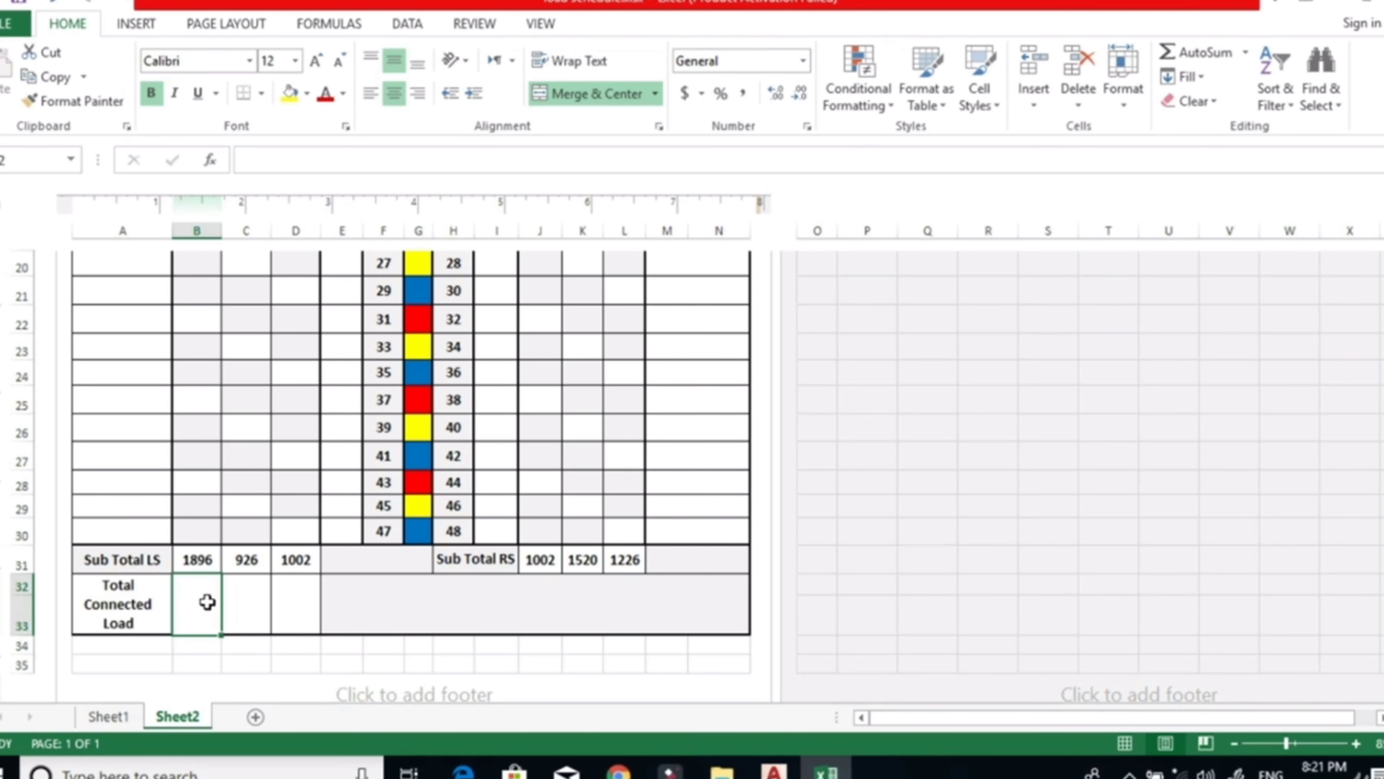
type("=")
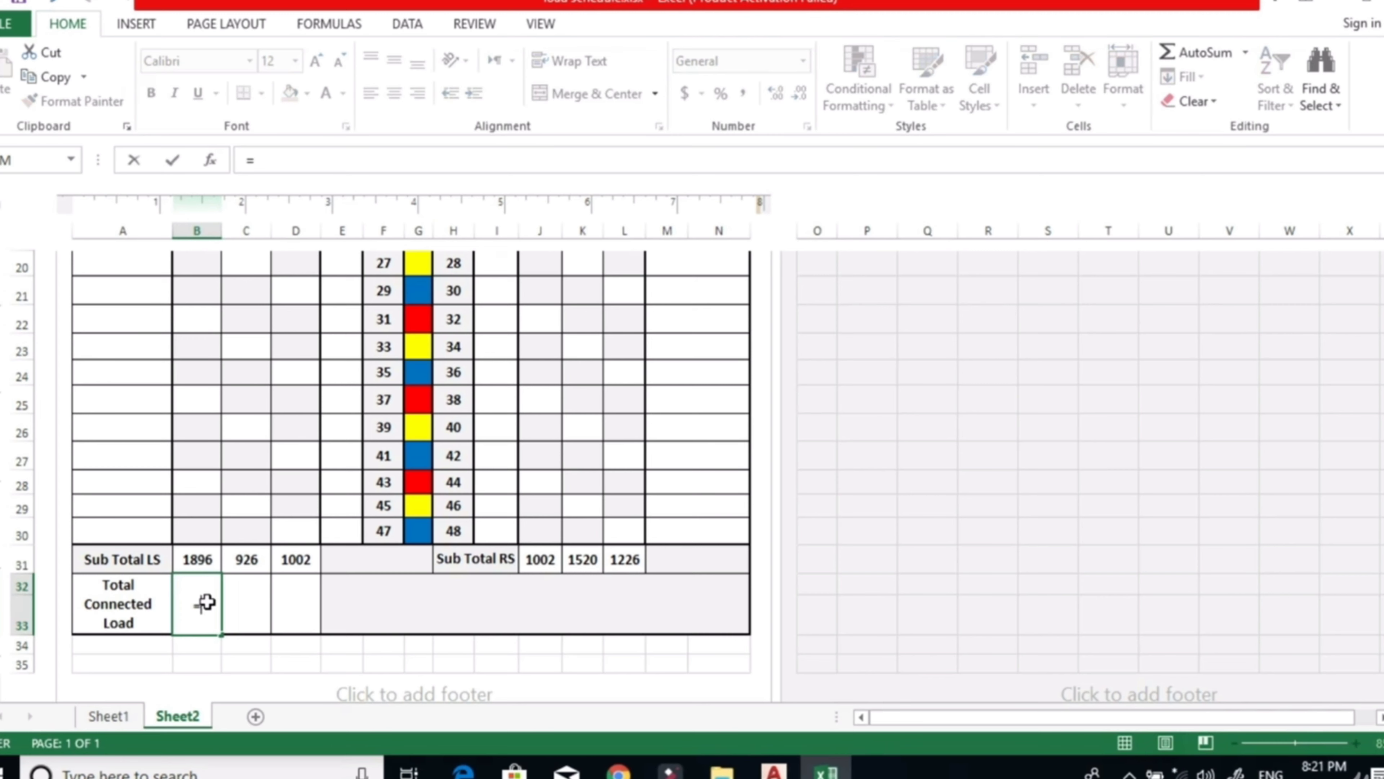
left_click(202, 566)
type("+")
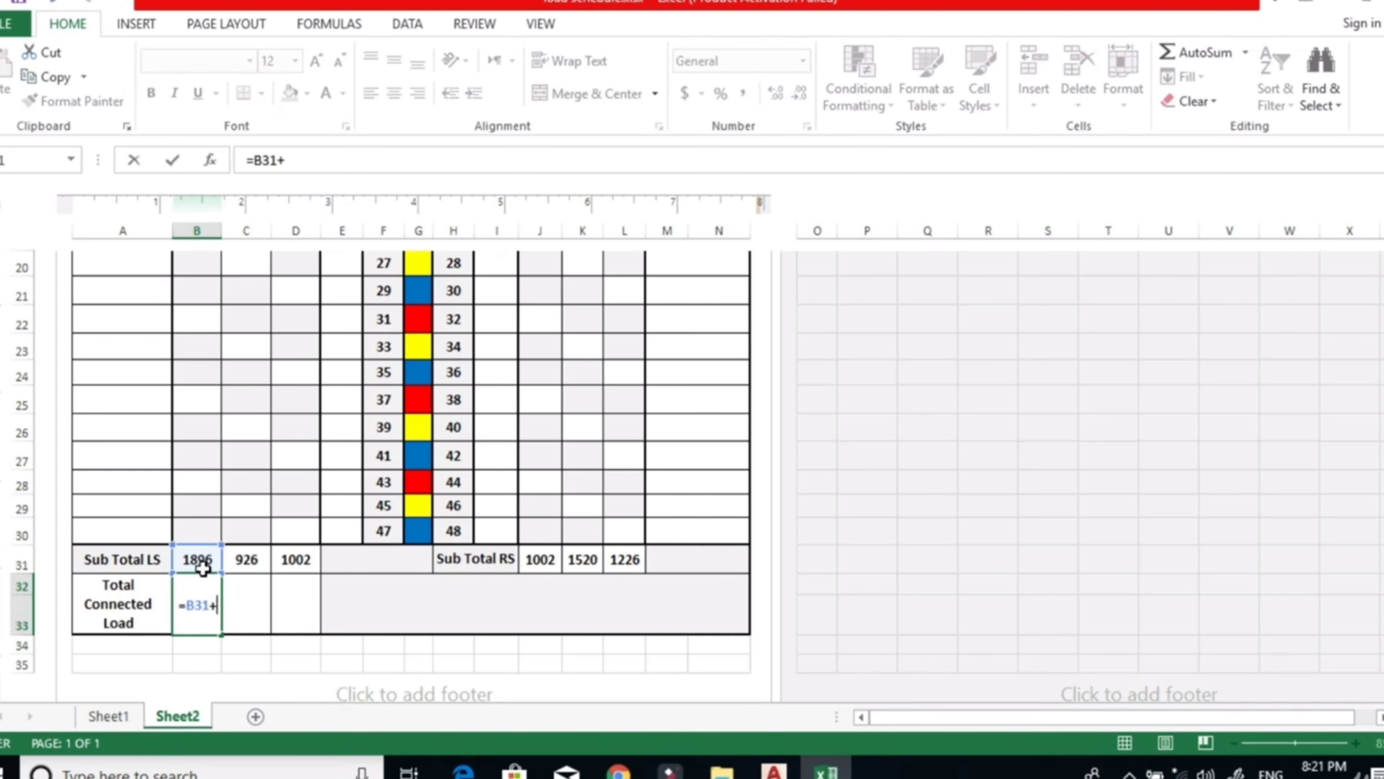
left_click(544, 557)
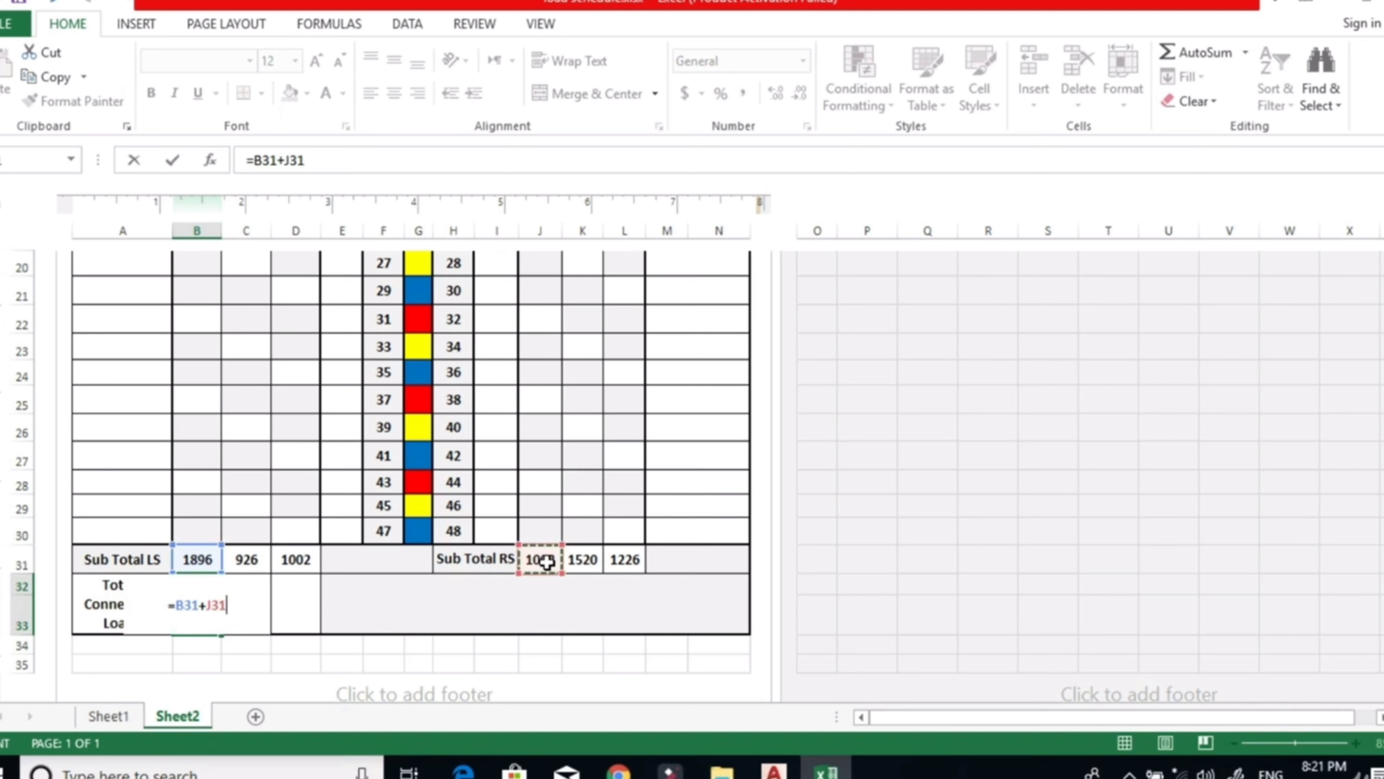
key("Return")
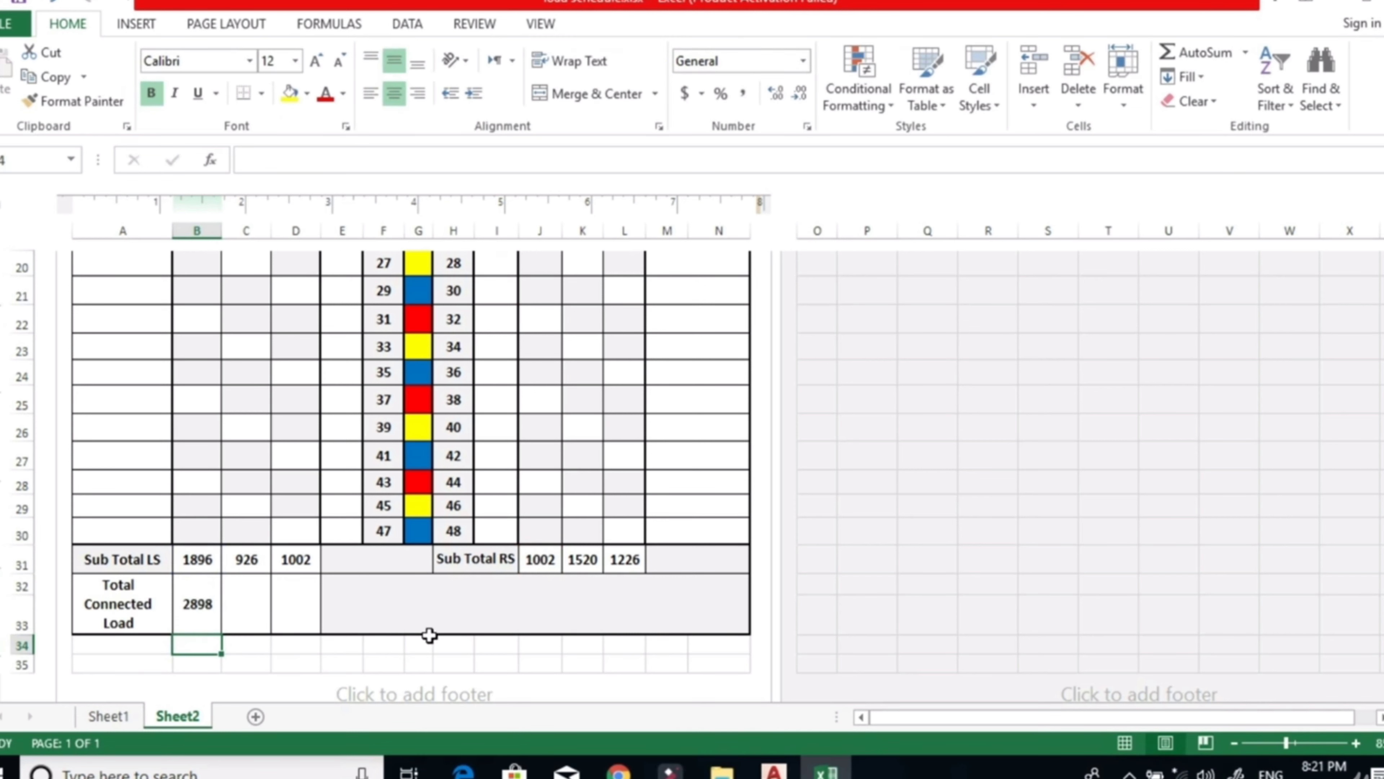
Calculate the Y phase total connected load in C32 by adding the Y subtotals C31 and K31.
left_click(234, 600)
type("=")
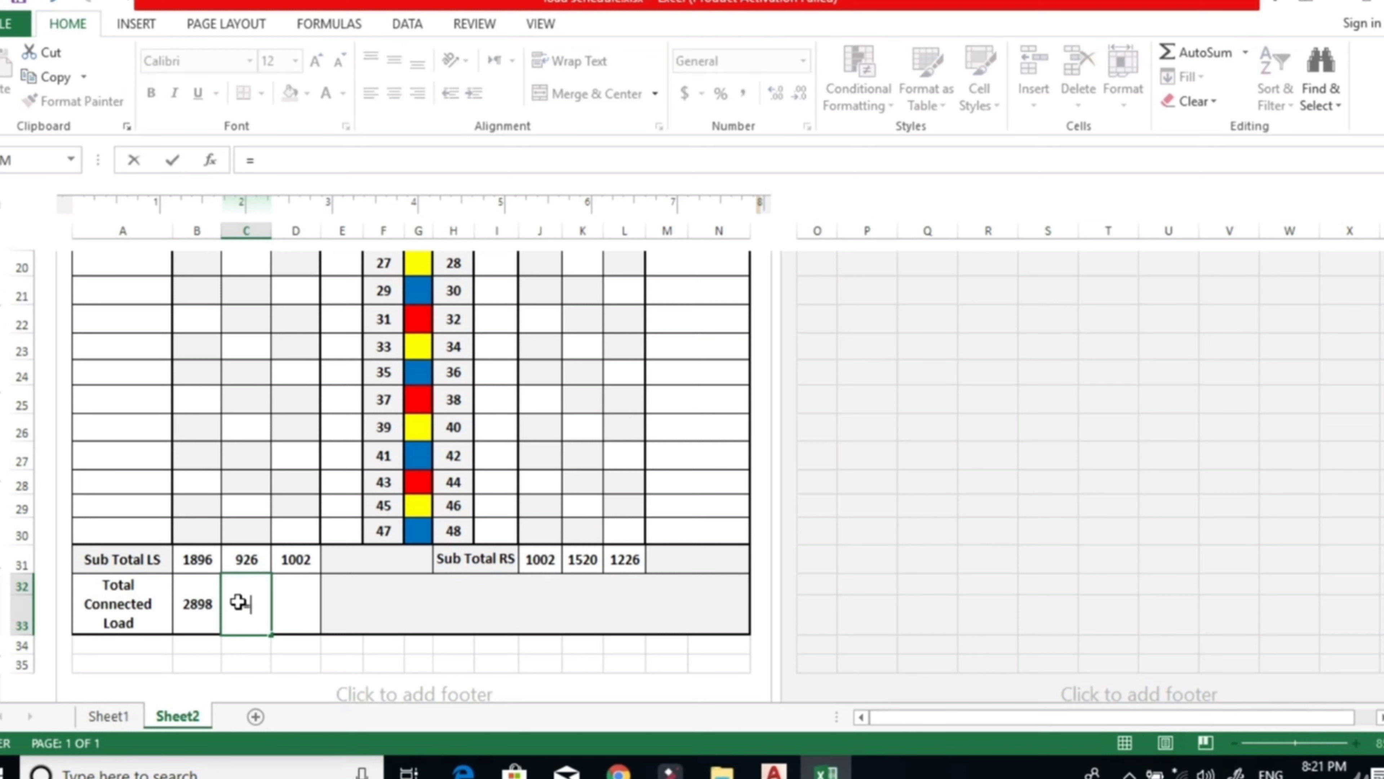
left_click(238, 562)
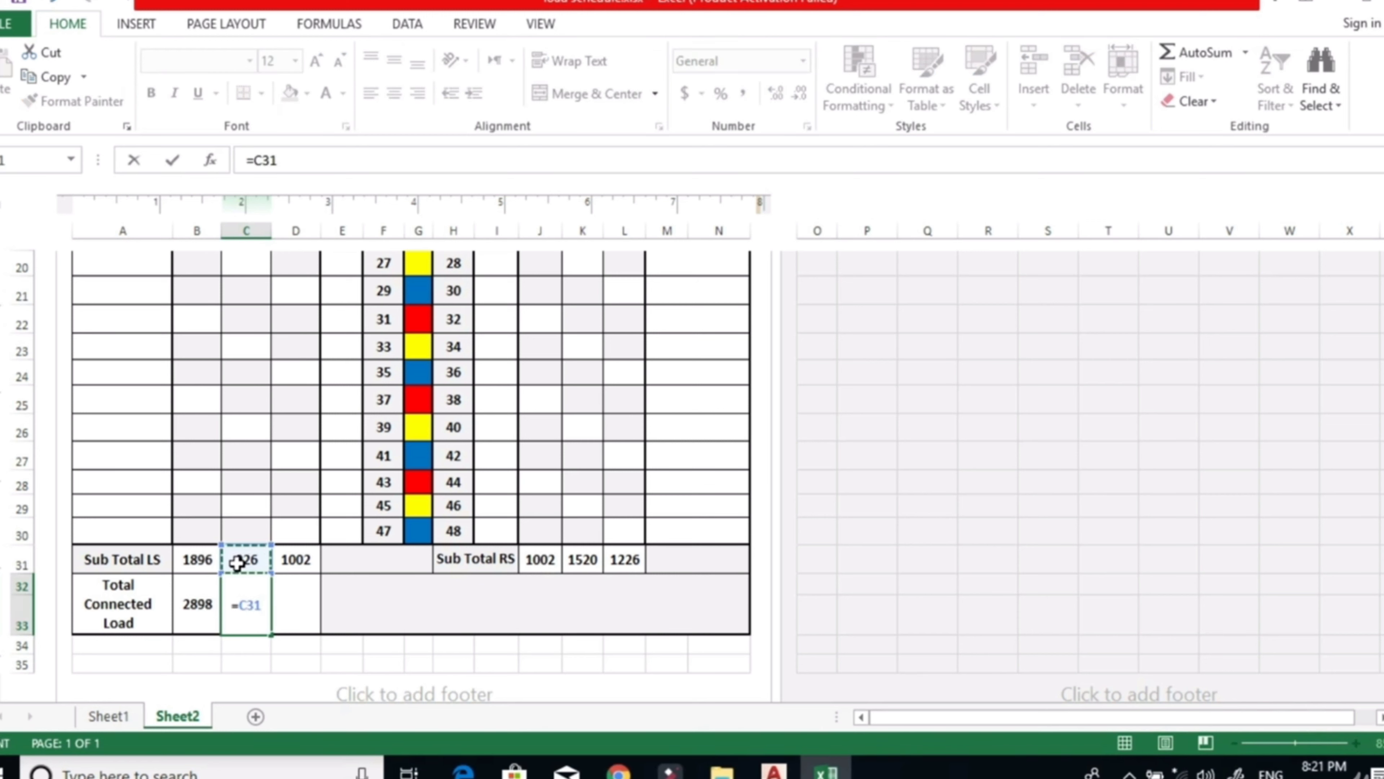
type("+")
left_click(593, 560)
key("Return")
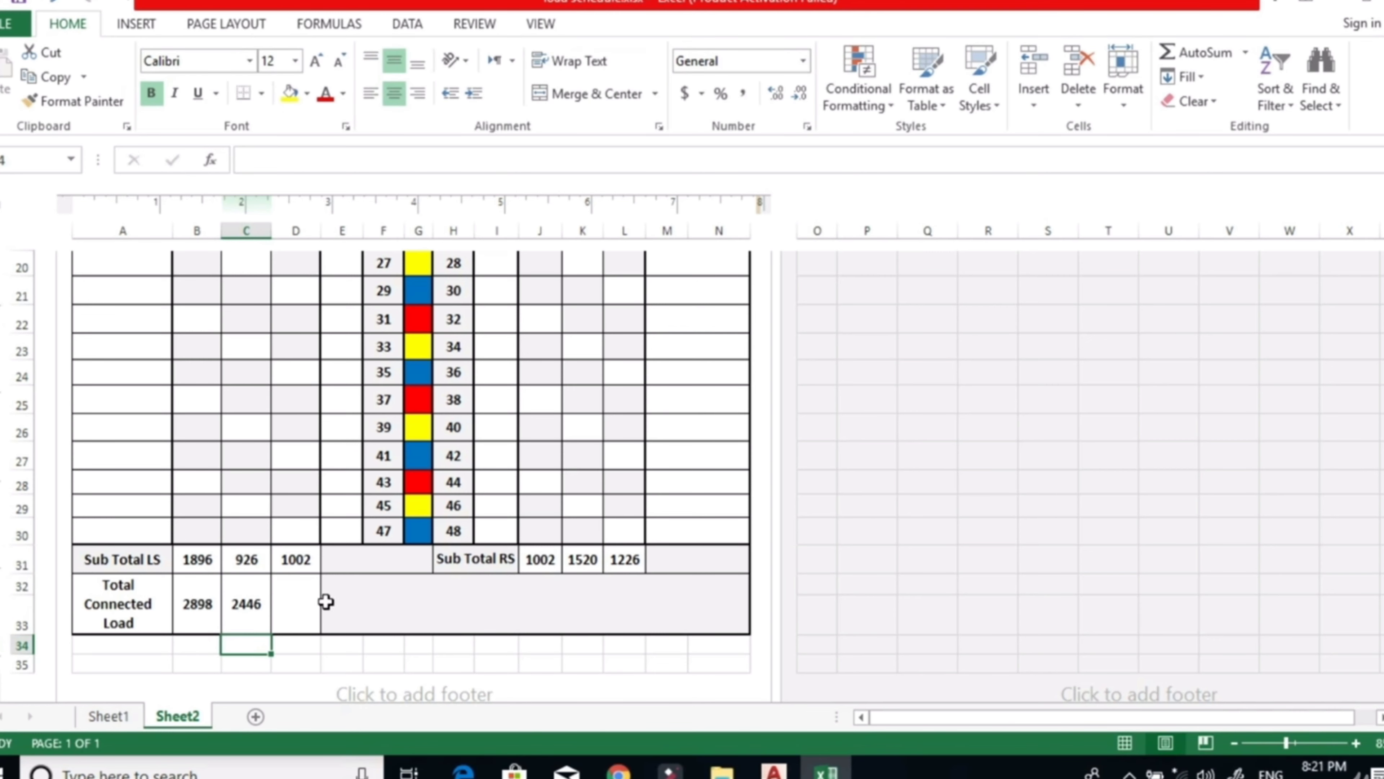
Calculate the B phase total connected load in D32 with =D31+L31.
left_click(301, 601)
type("=")
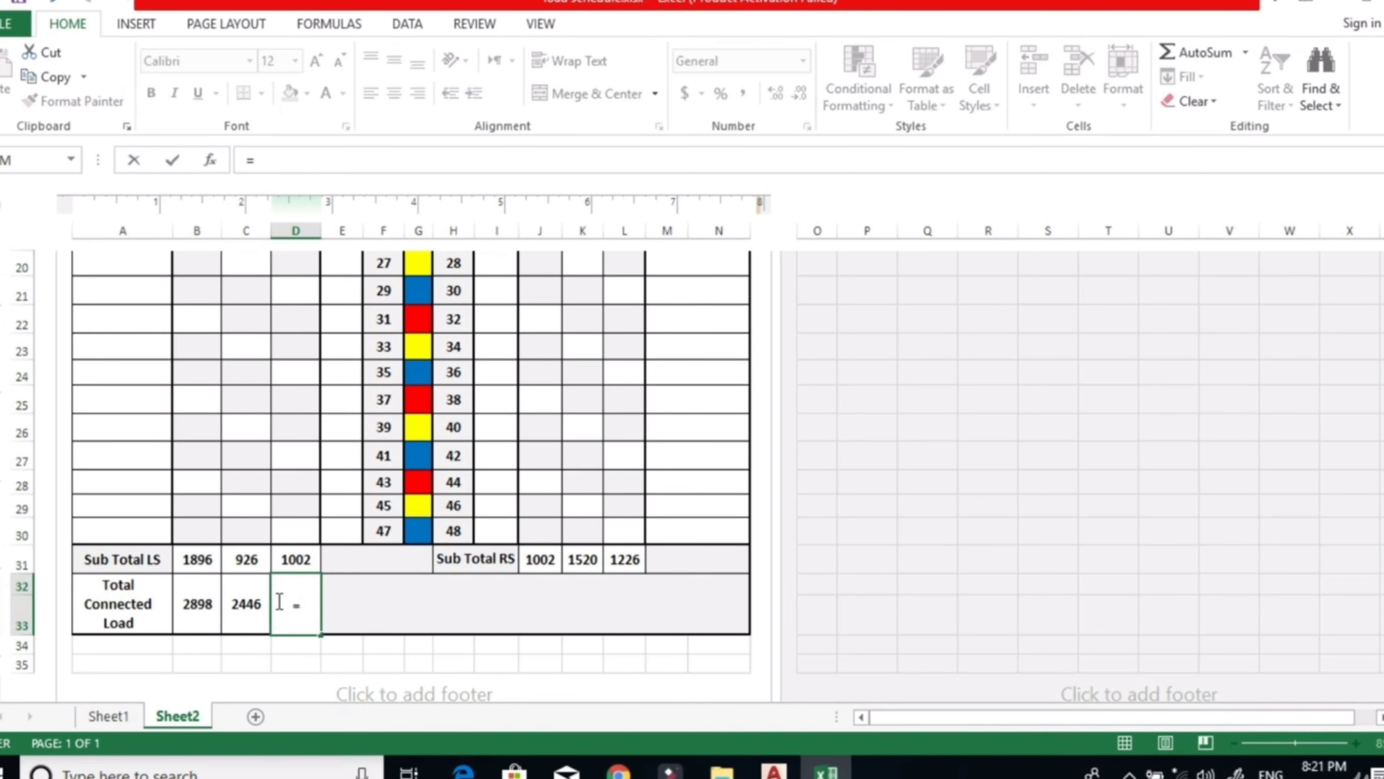
scroll(279, 601, "up", 1)
scroll(287, 634, "down", 1)
left_click(302, 560)
type("+")
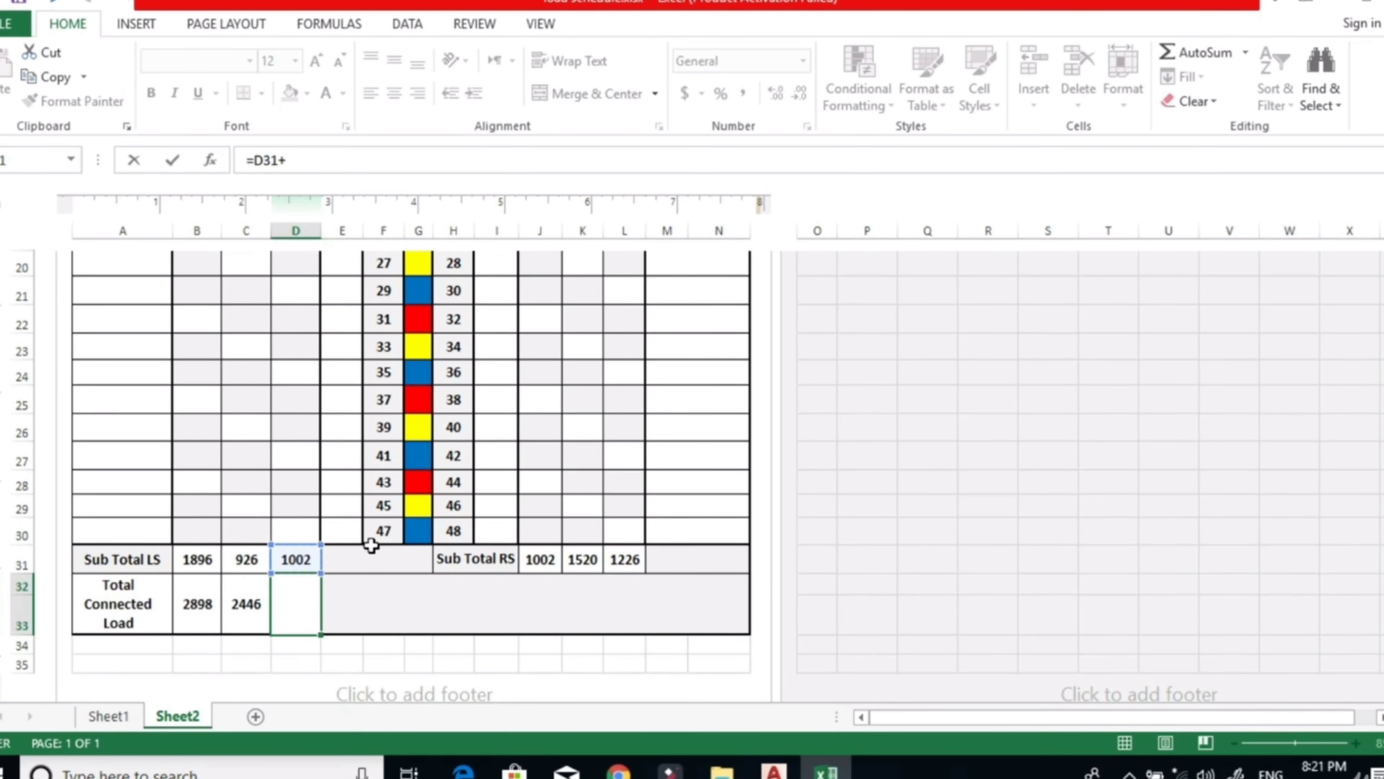
scroll(371, 546, "up", 1)
left_click(622, 642)
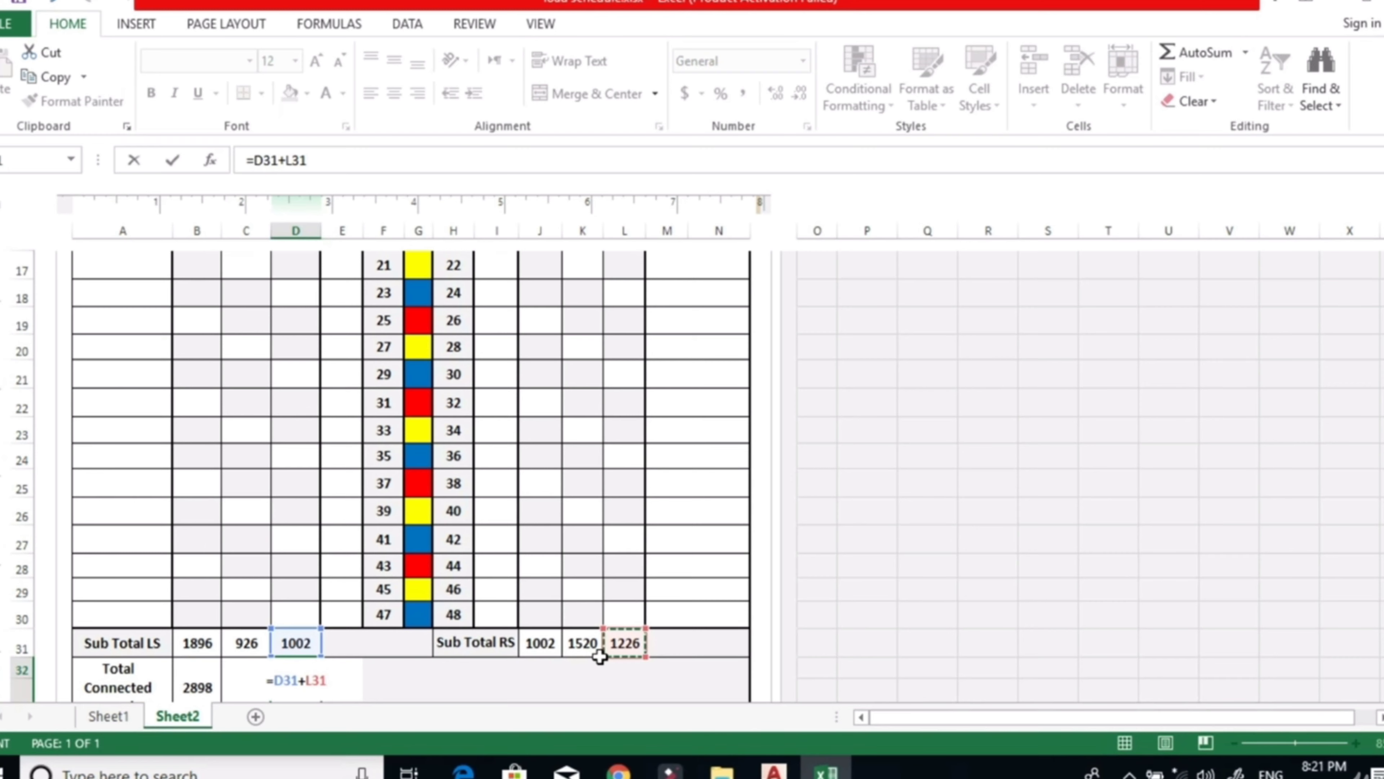
key("Return")
scroll(523, 657, "down", 2)
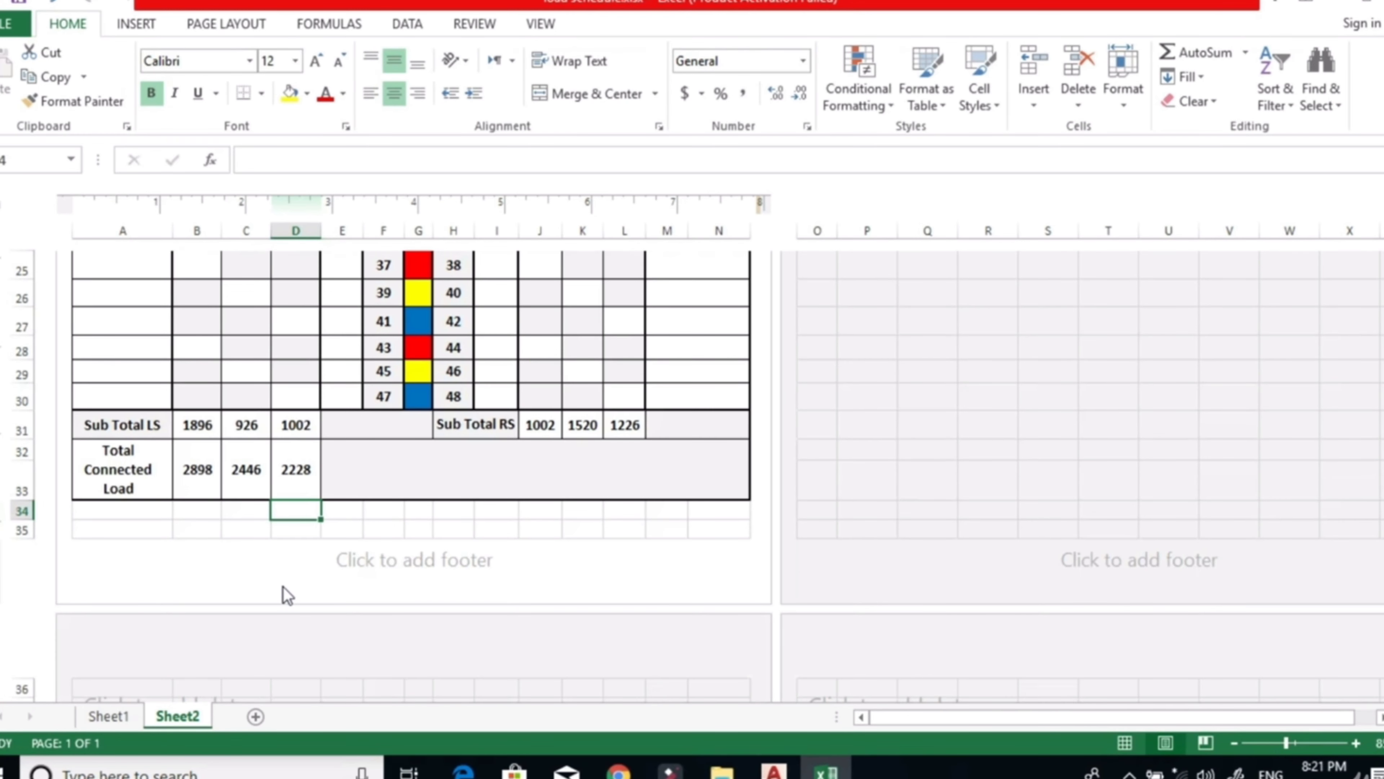
Sum the three phase totals in the merged cell beside them in the Total Connected Load row, using =B32+C32+D32.
scroll(289, 577, "up", 1)
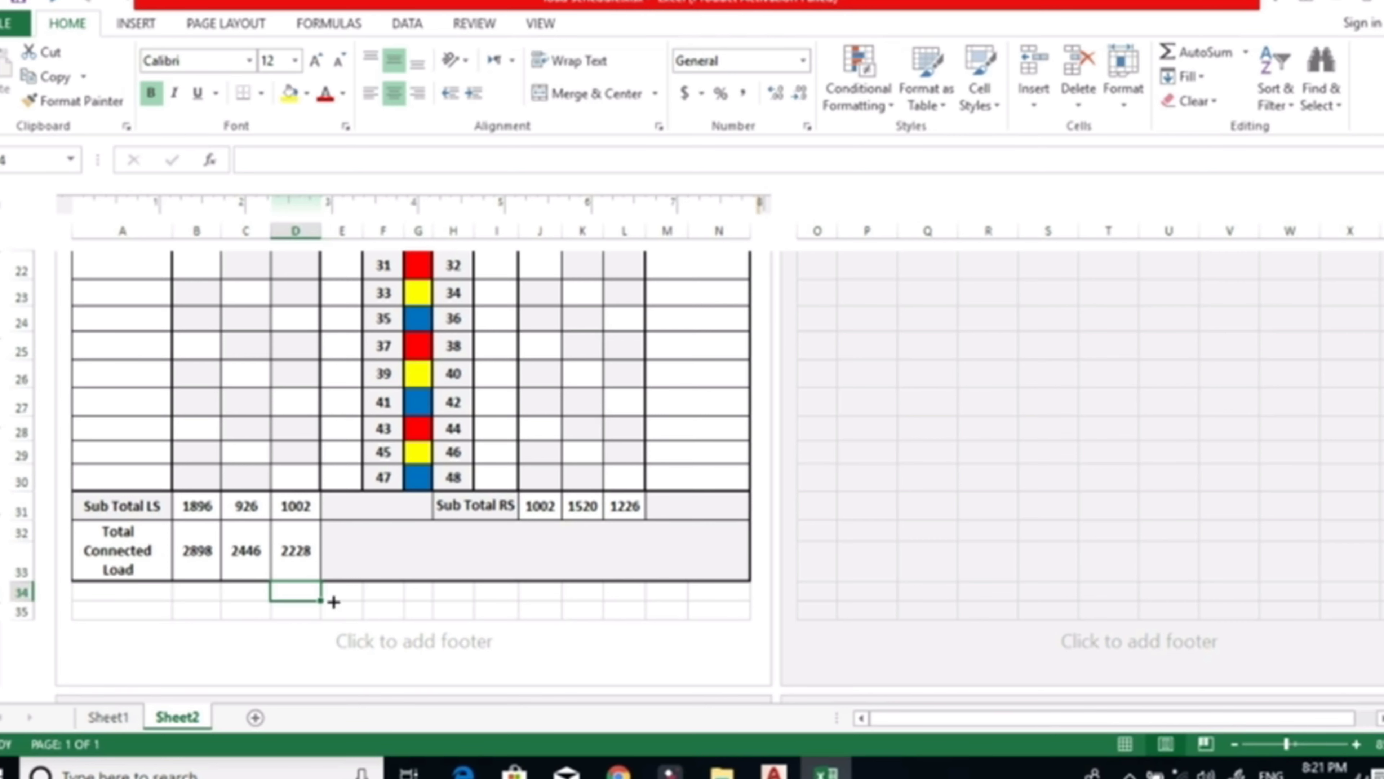
left_click(348, 595)
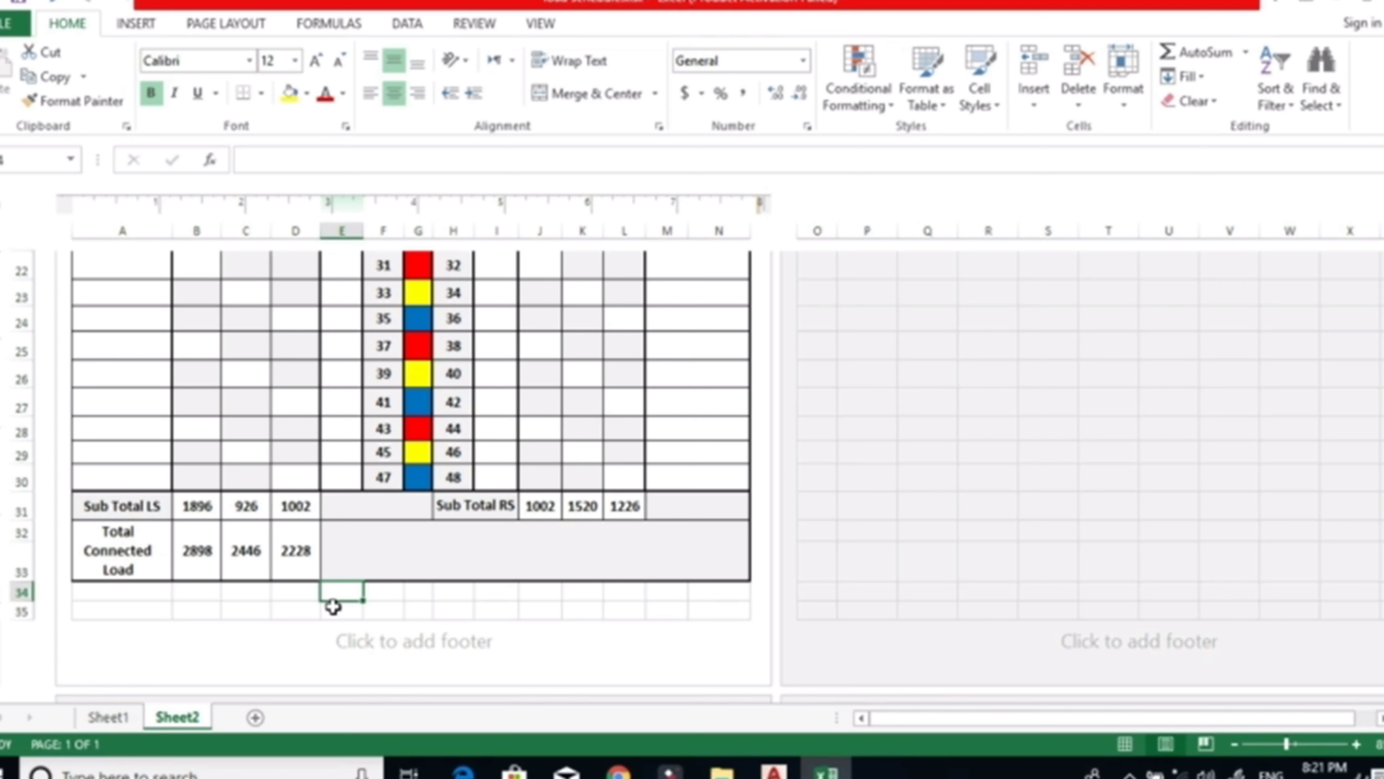
key("Up")
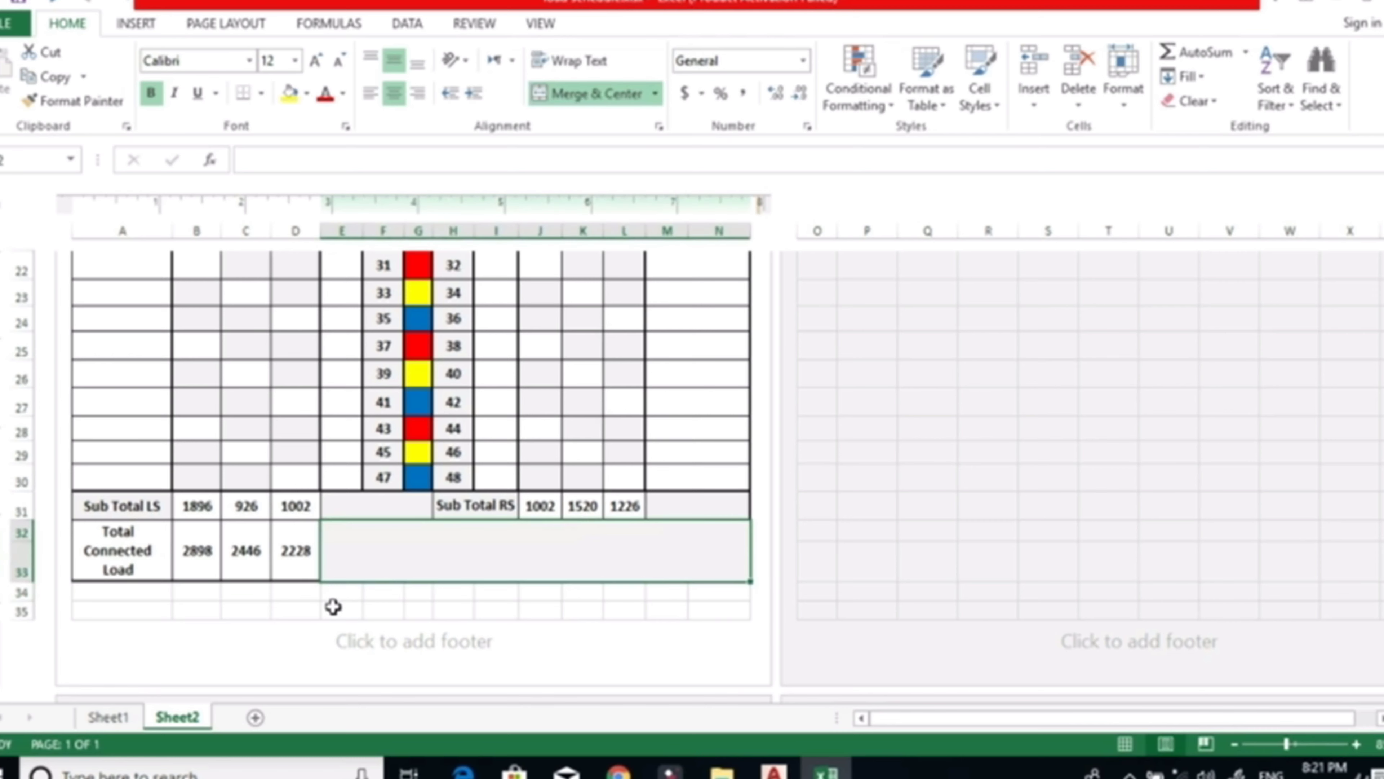
type("=")
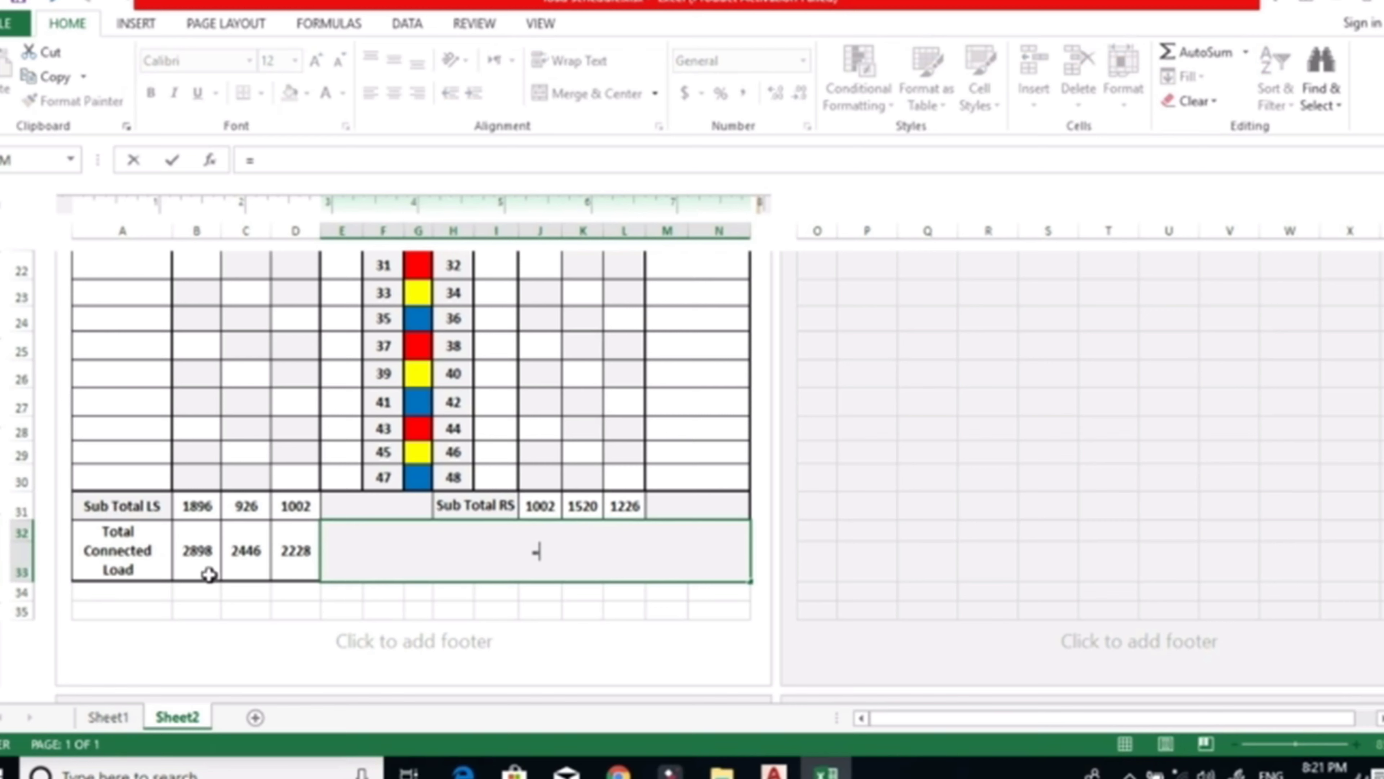
left_click(197, 551)
type("+")
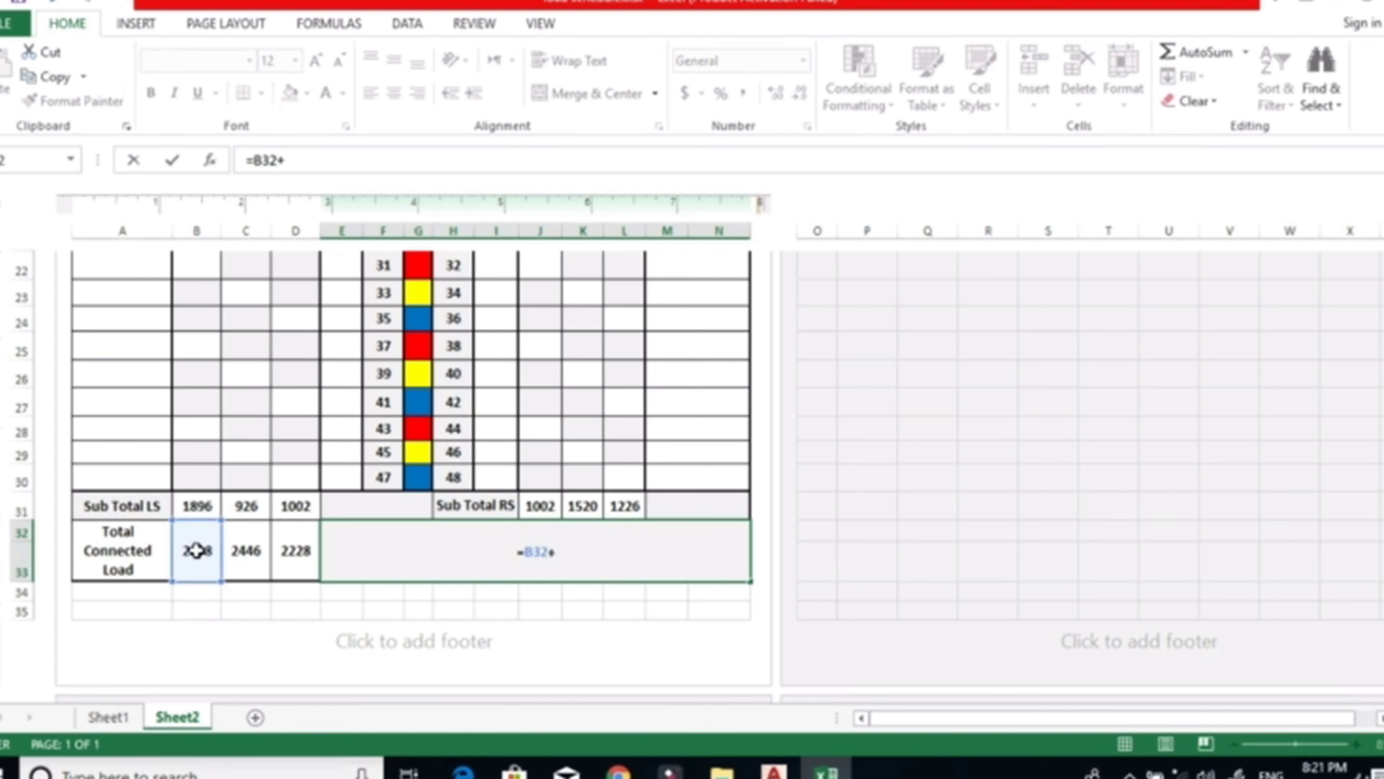
left_click(245, 548)
type("+")
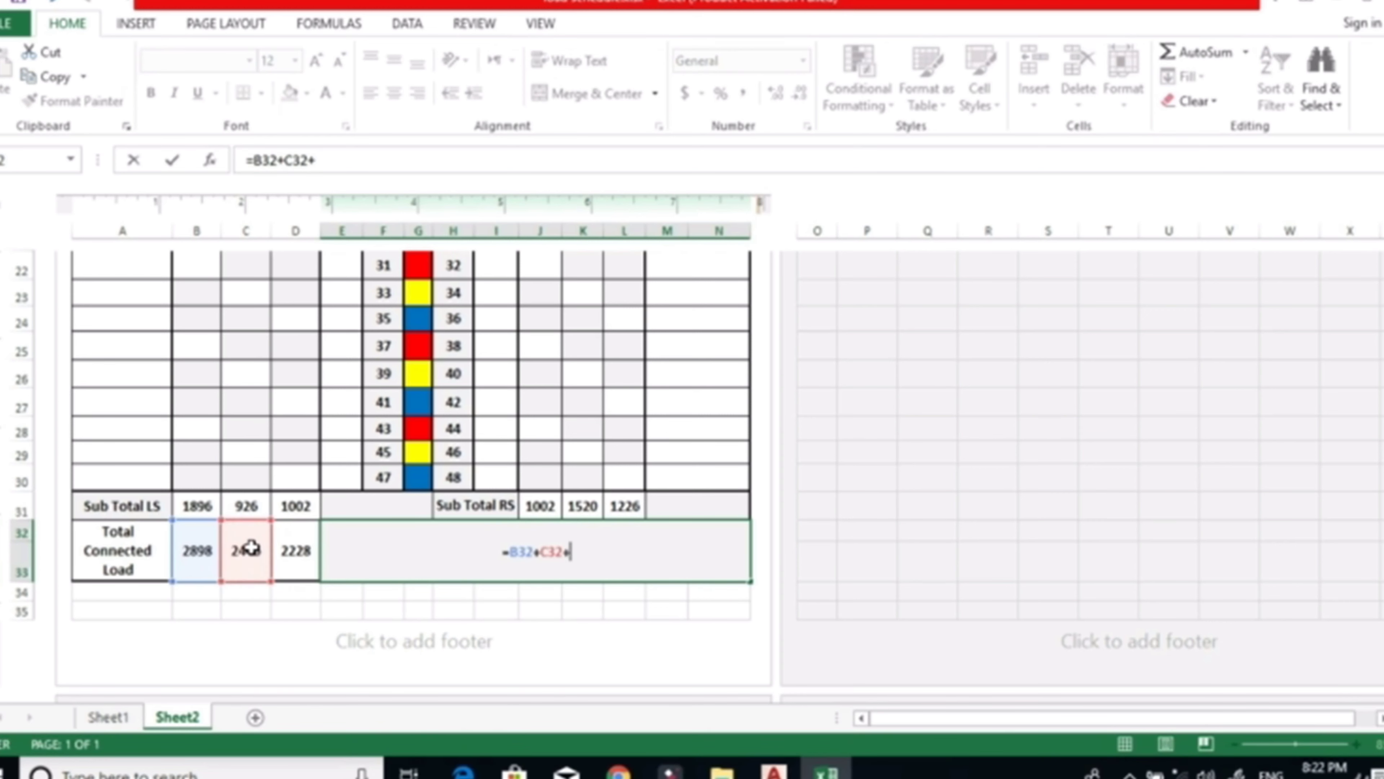
scroll(251, 547, "up", 1)
left_click(296, 649)
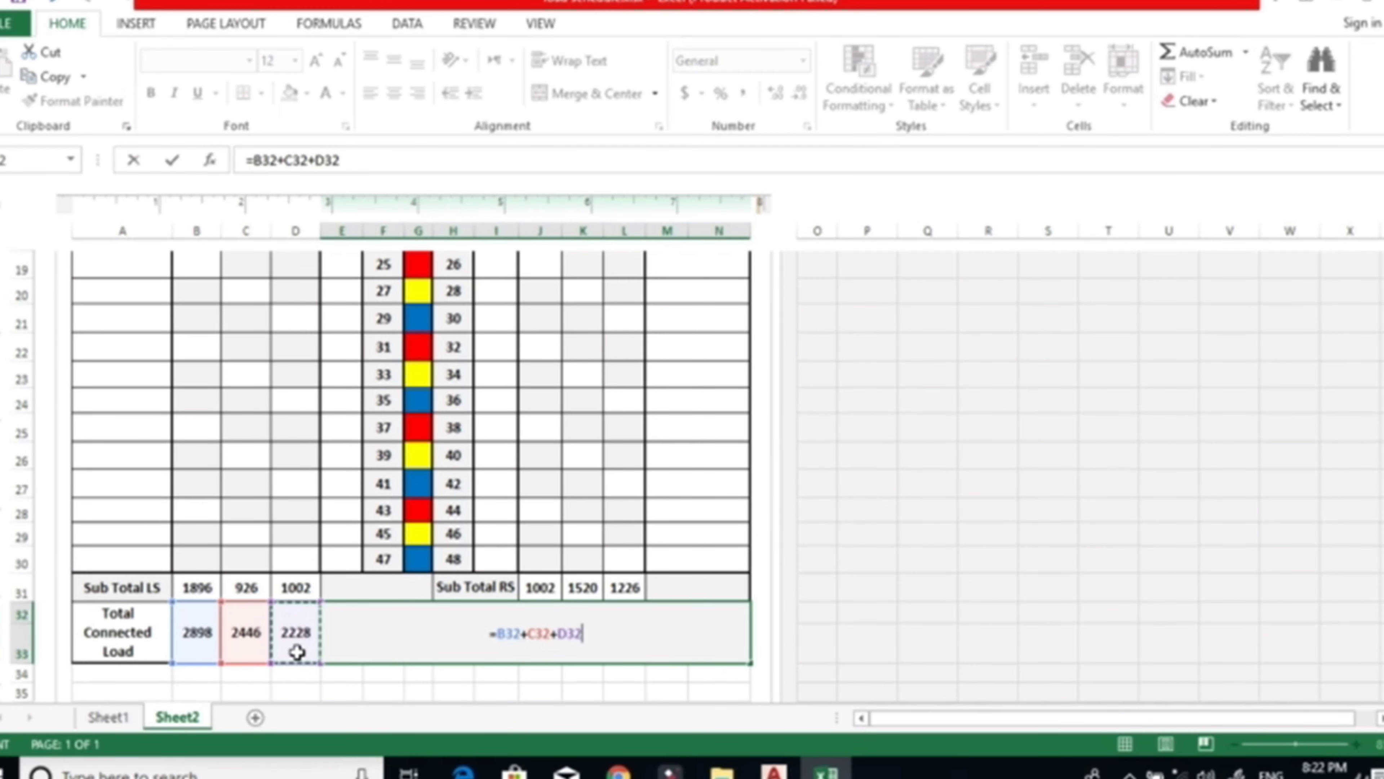
key("Return")
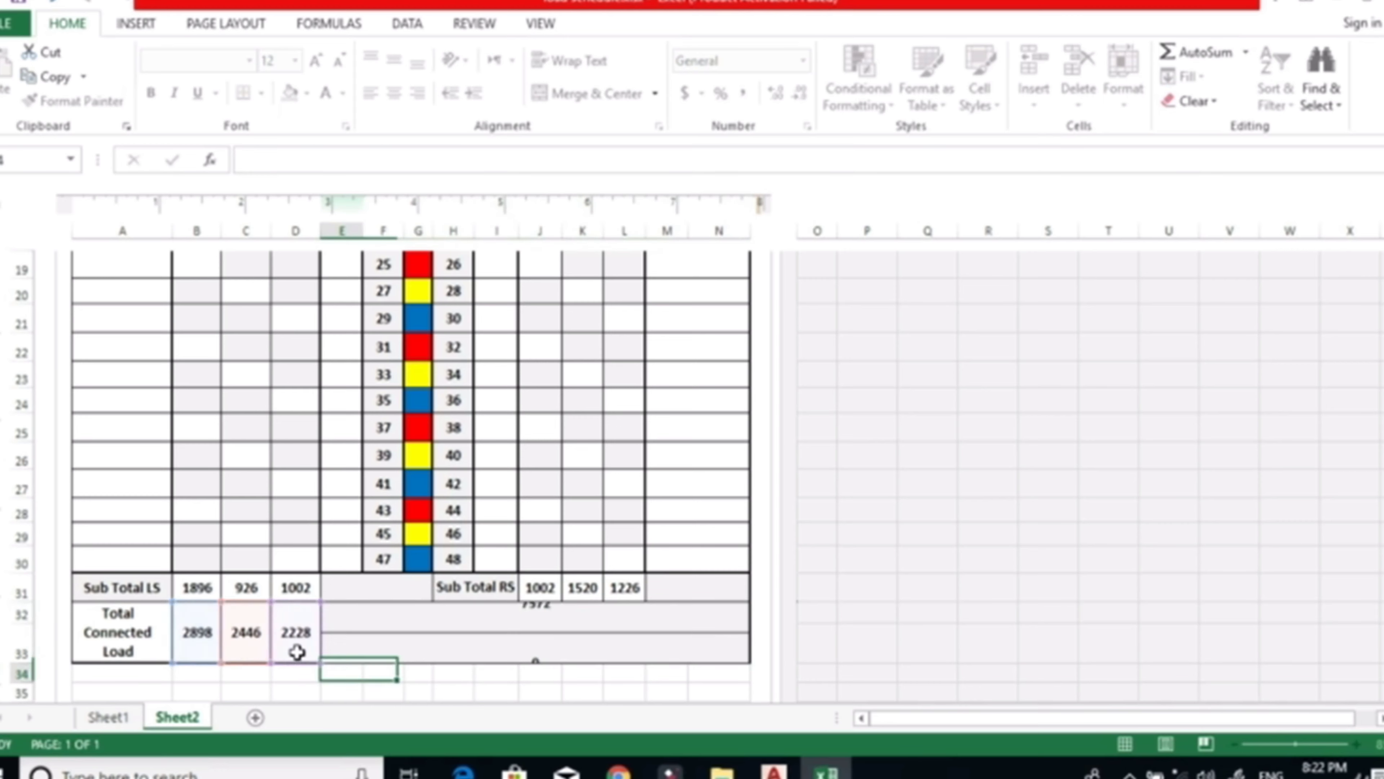
scroll(299, 657, "down", 2)
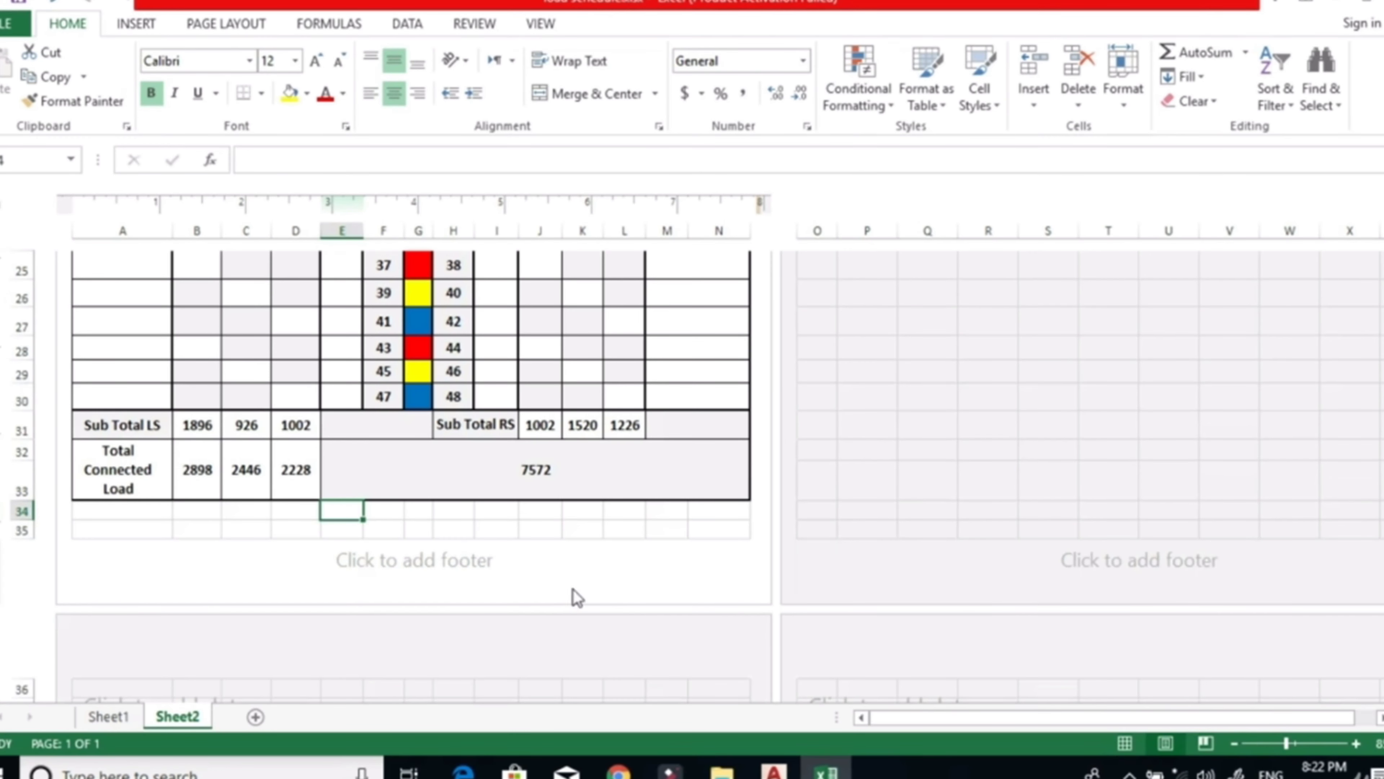
scroll(574, 538, "up", 1)
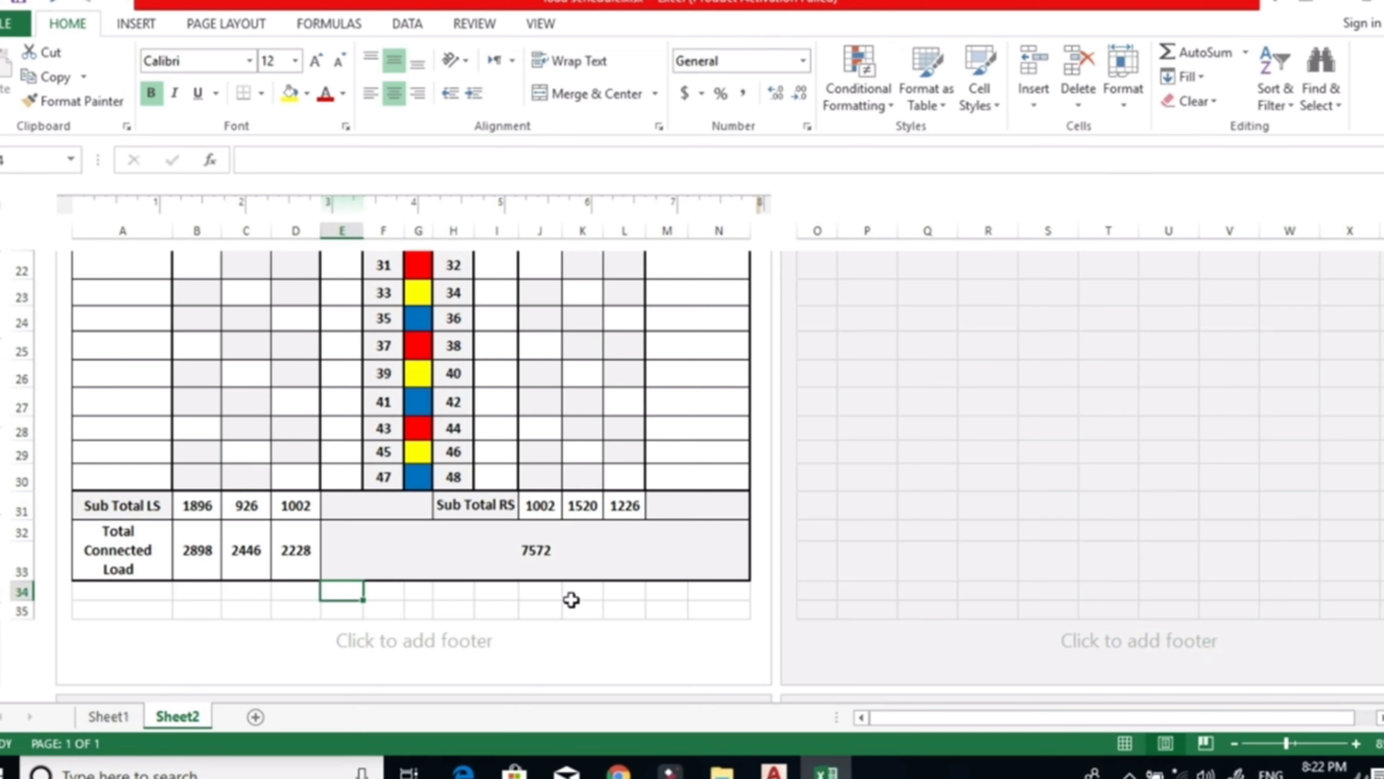
scroll(571, 600, "up", 8)
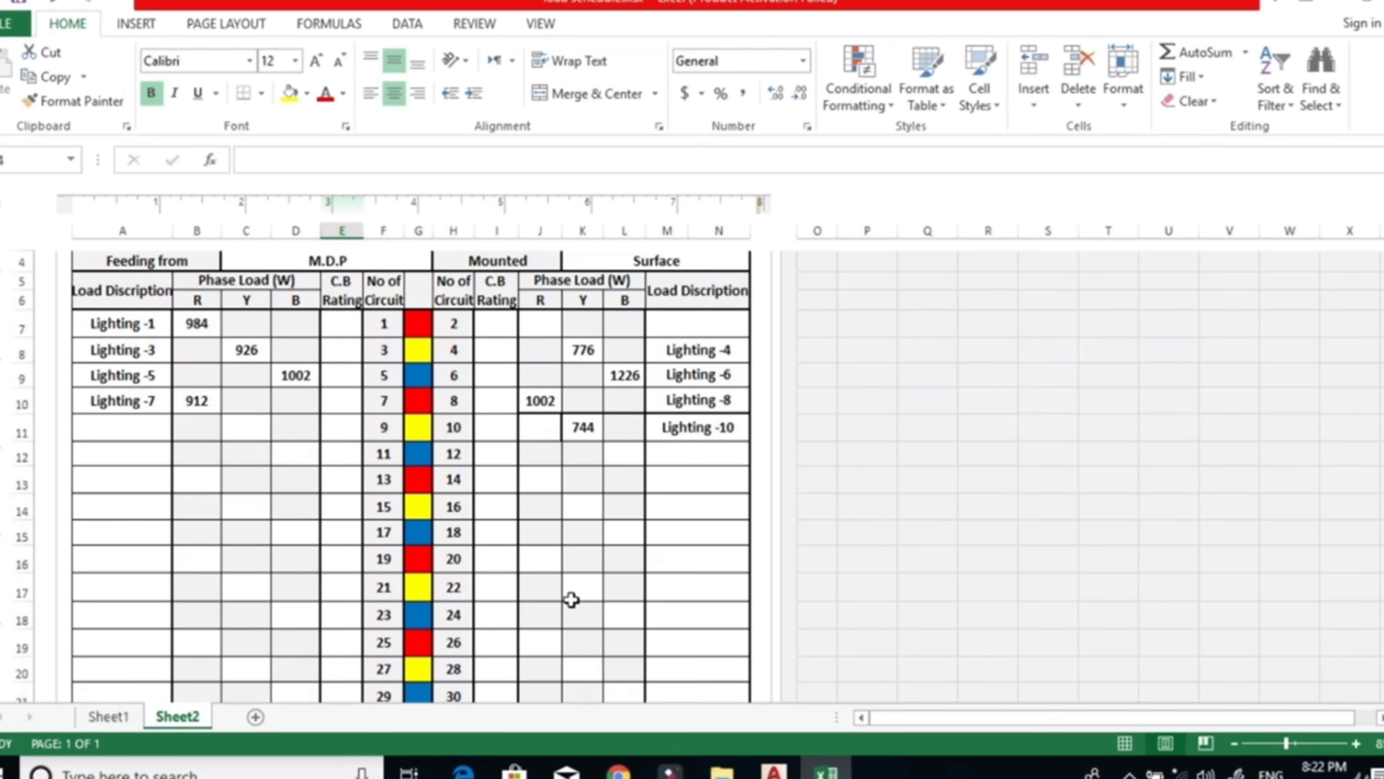
scroll(571, 600, "down", 8)
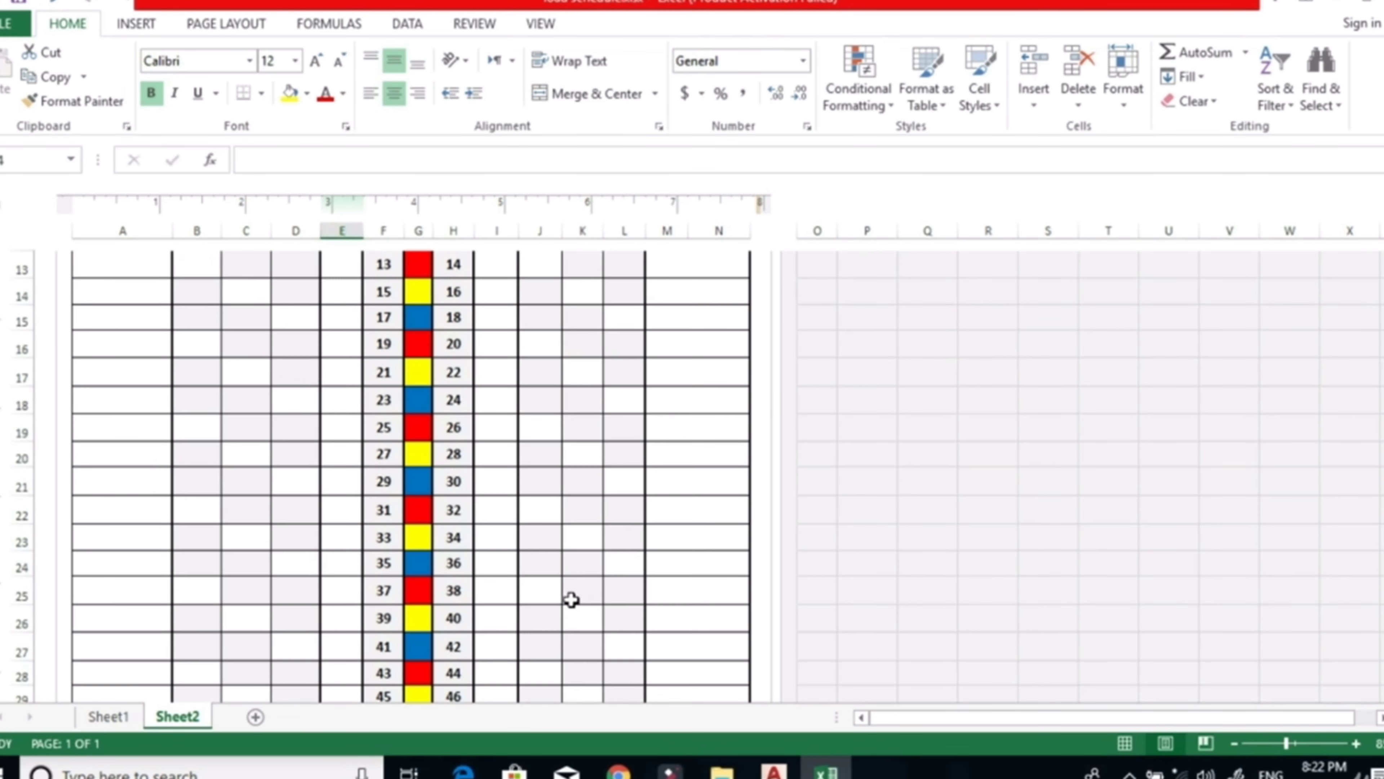